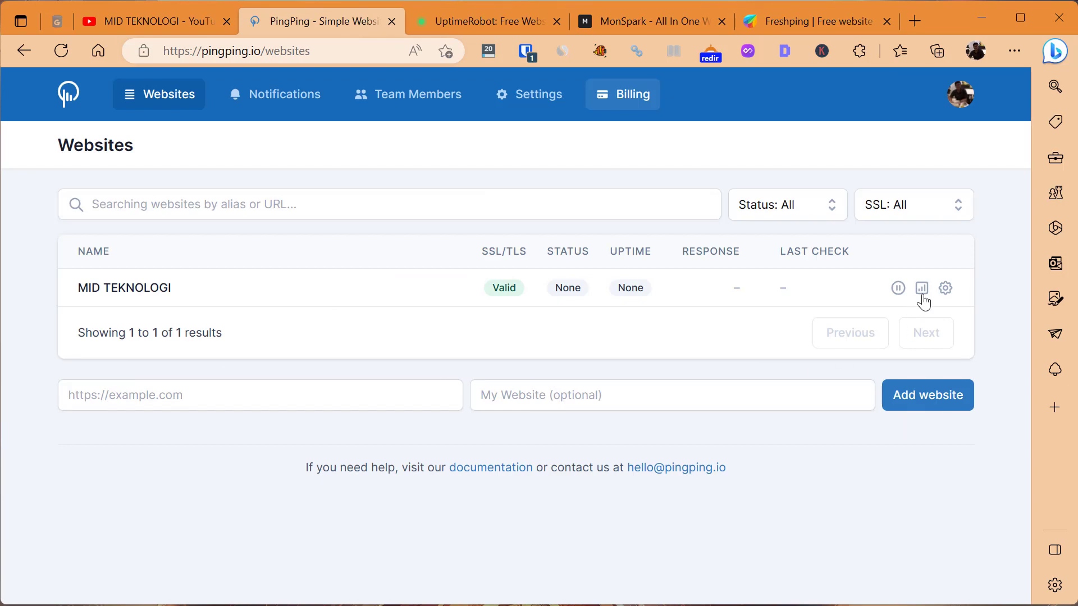
Step: Open the status page for the MID TEKNOLOGI website and examine its live status, response time chart and monthly downtime calendars
left_click(923, 296)
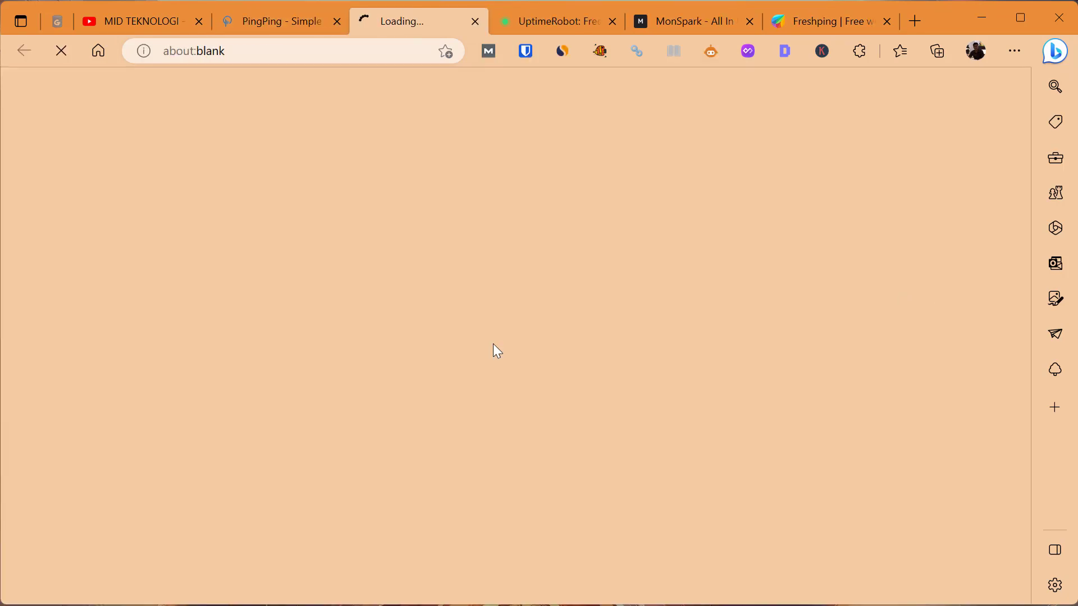
scroll(493, 344, "down", 2)
scroll(493, 345, "down", 5)
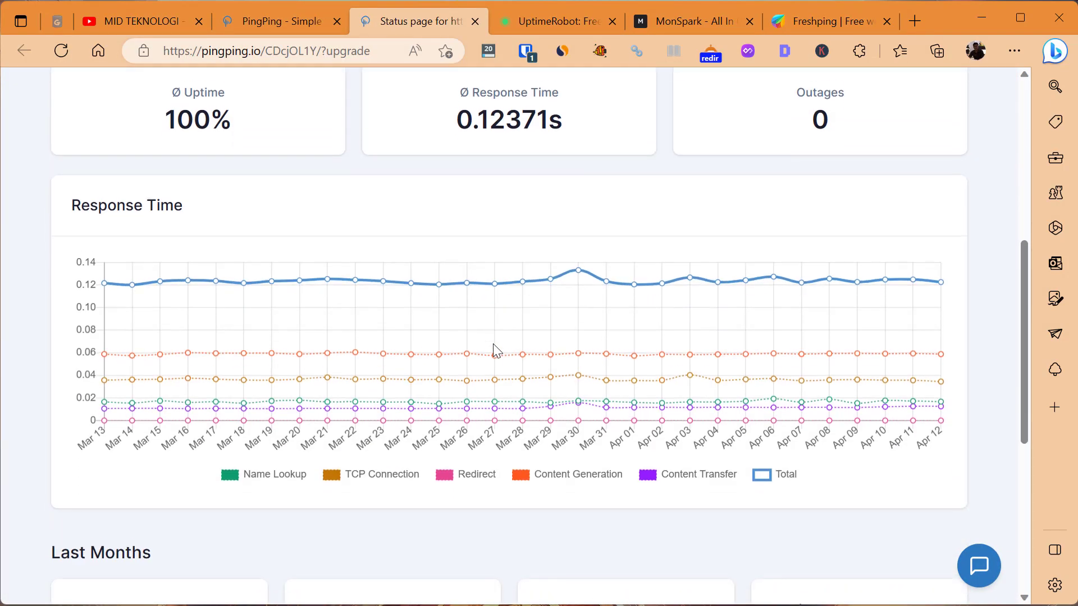
scroll(340, 213, "down", 6)
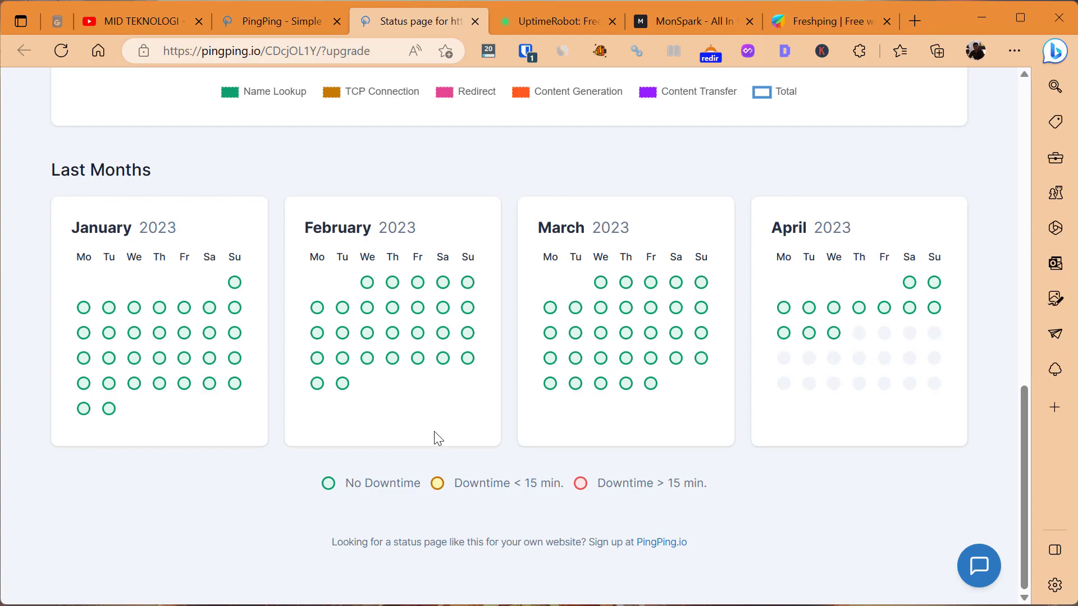
scroll(493, 450, "up", 15)
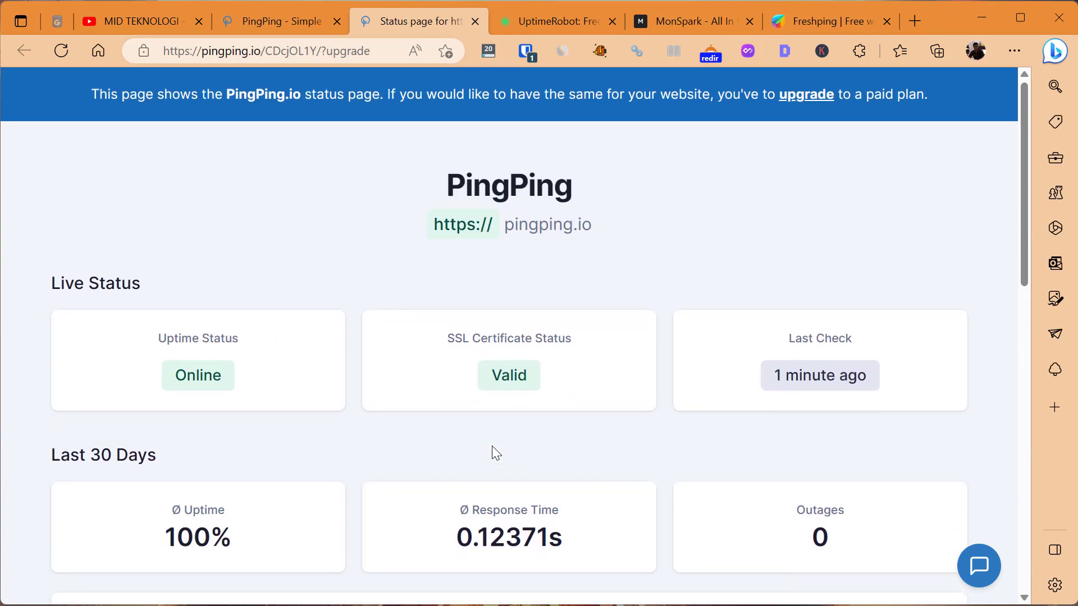
scroll(493, 449, "down", 12)
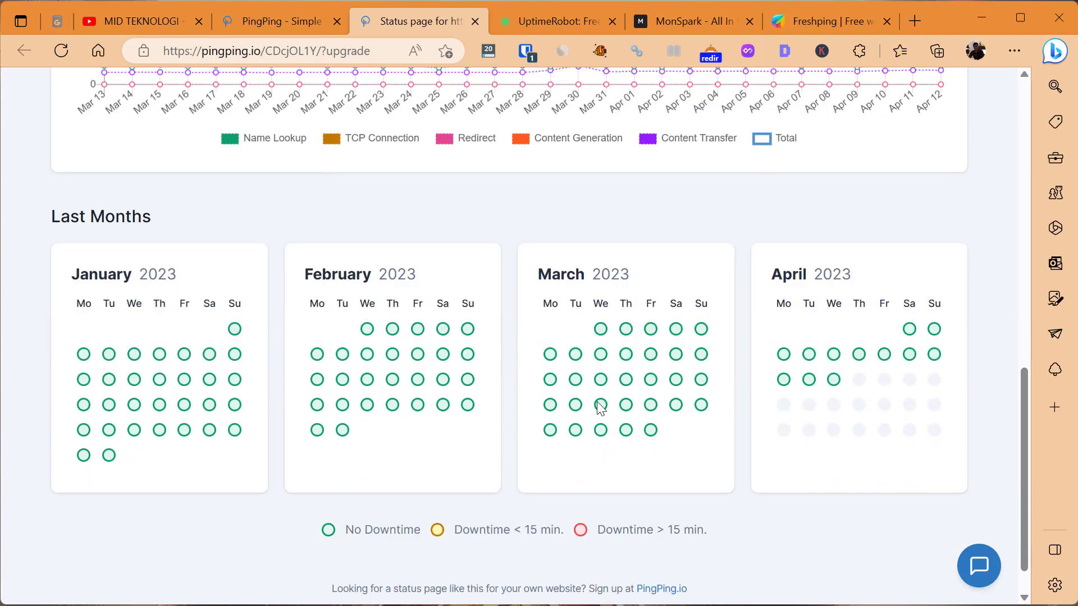
scroll(601, 408, "down", 1)
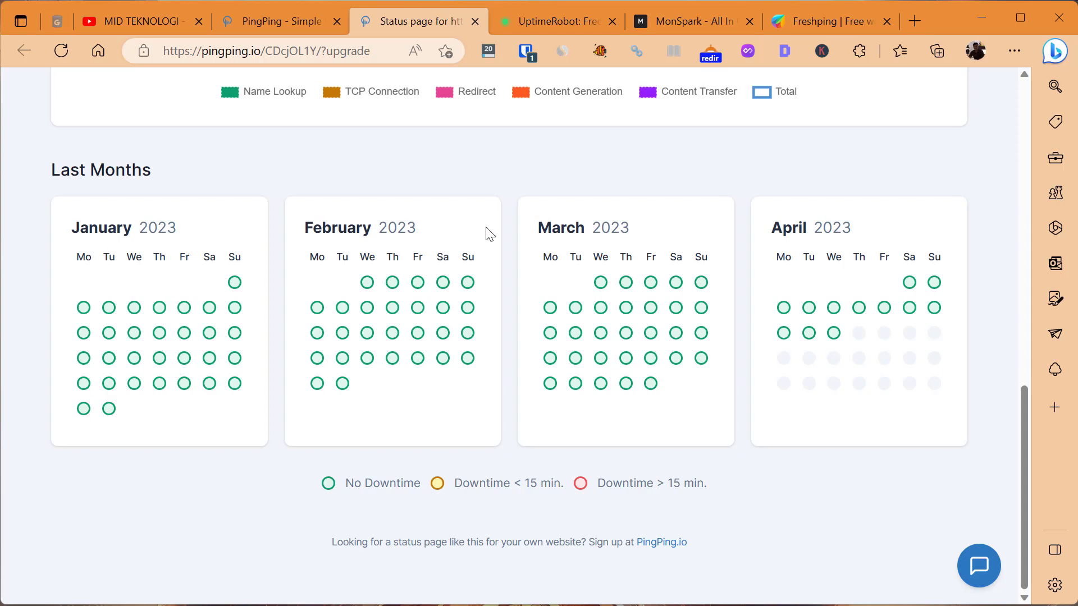
Step: Go to the open UptimeRobot site and log in with the saved account e-mail and password
left_click(522, 23)
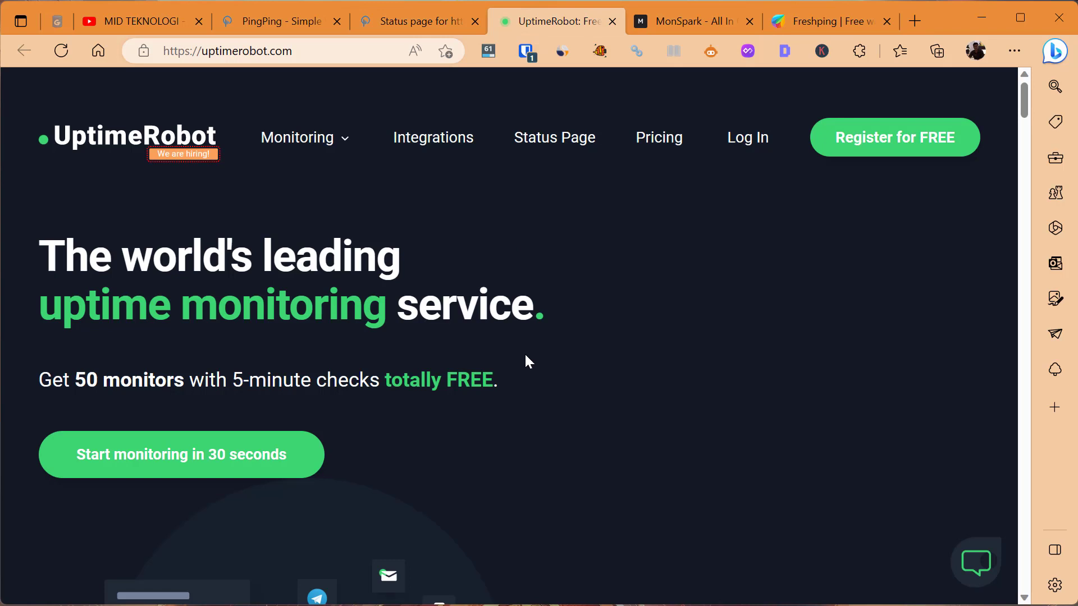
scroll(528, 360, "down", 6)
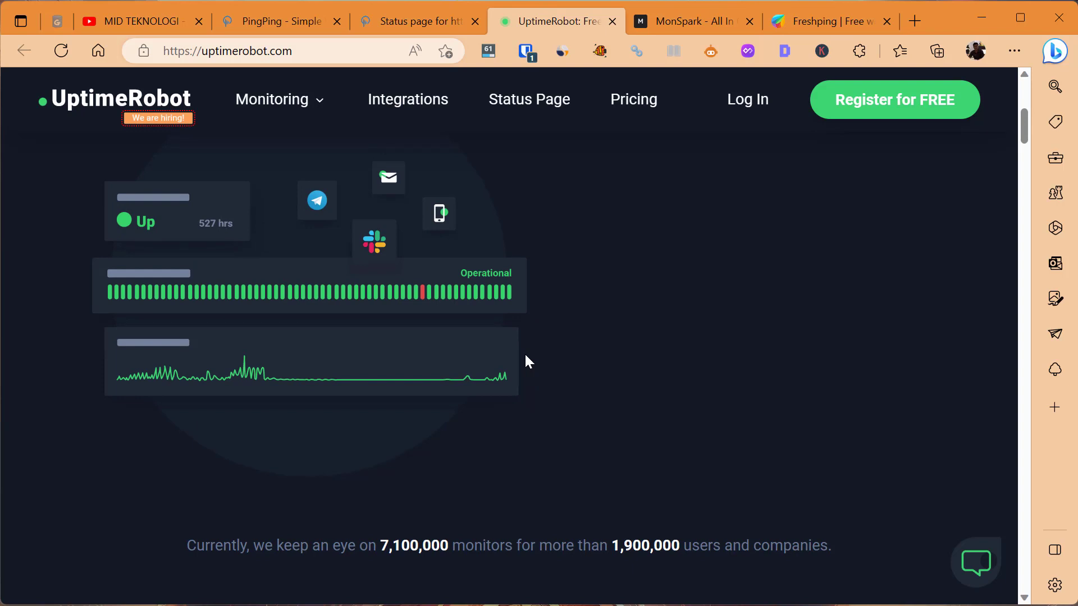
scroll(528, 360, "down", 12)
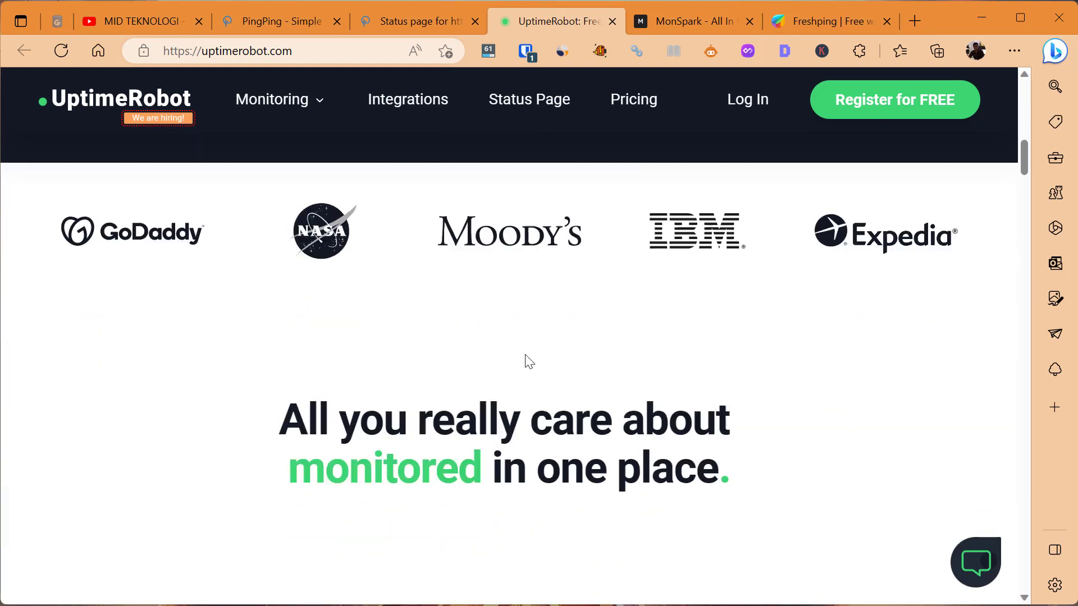
left_click(746, 99)
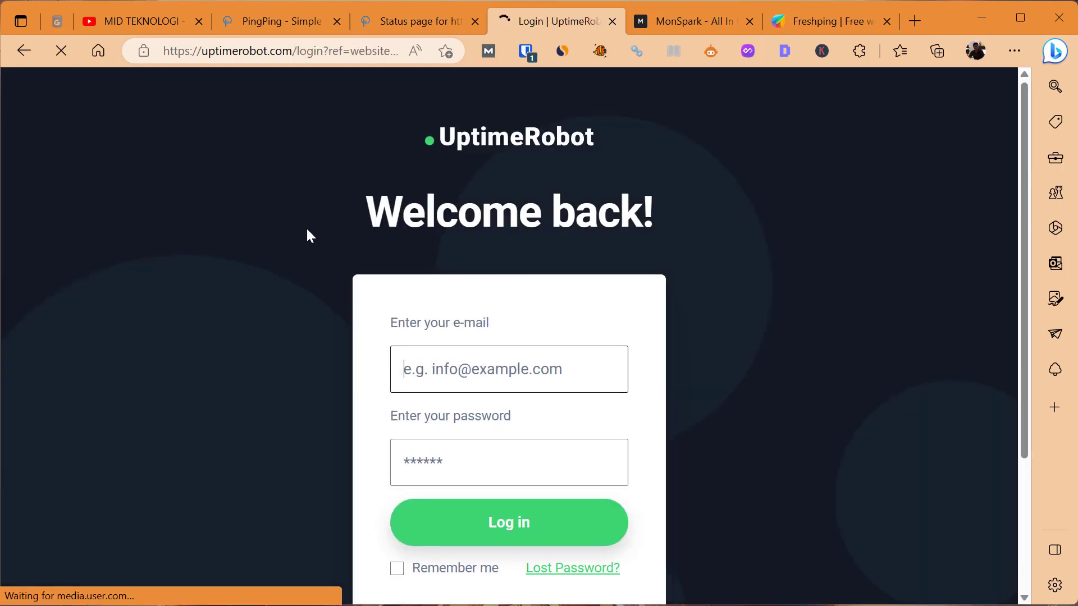
right_click(307, 230)
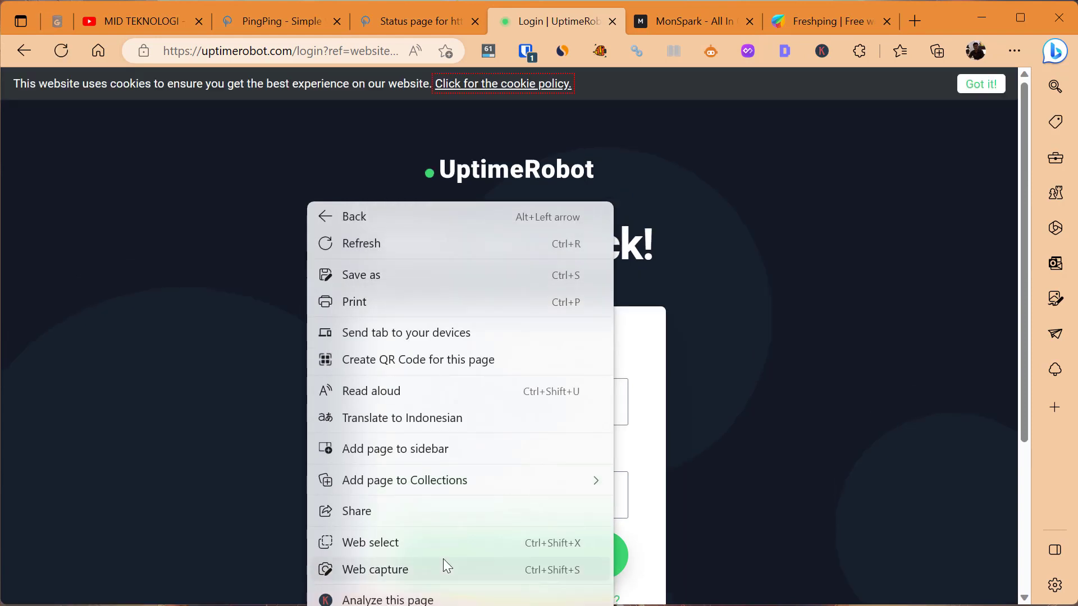
mouse_move(678, 601)
left_click(926, 599)
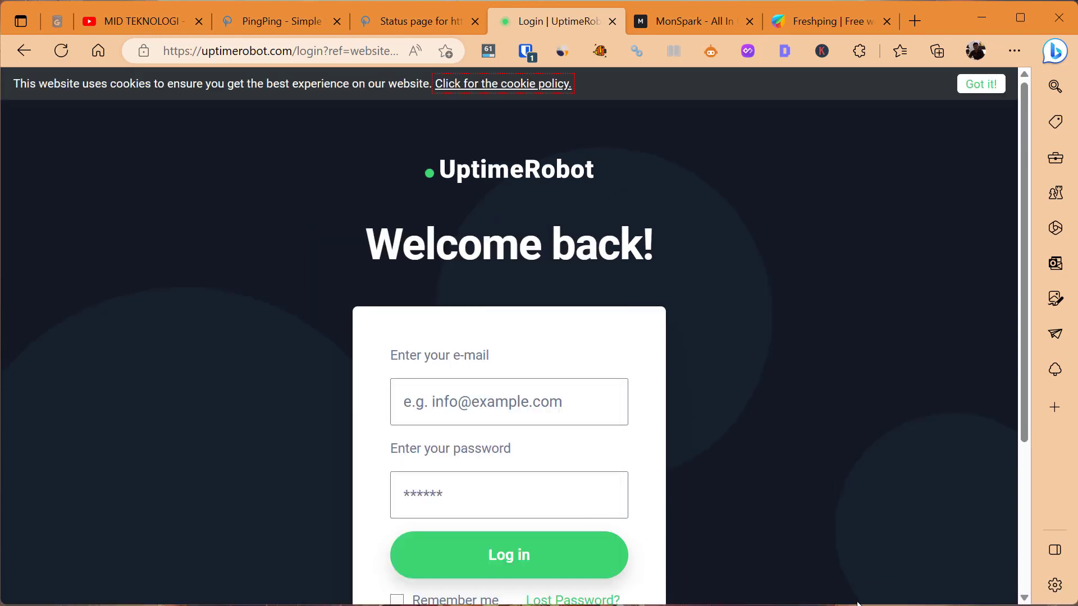
left_click(531, 561)
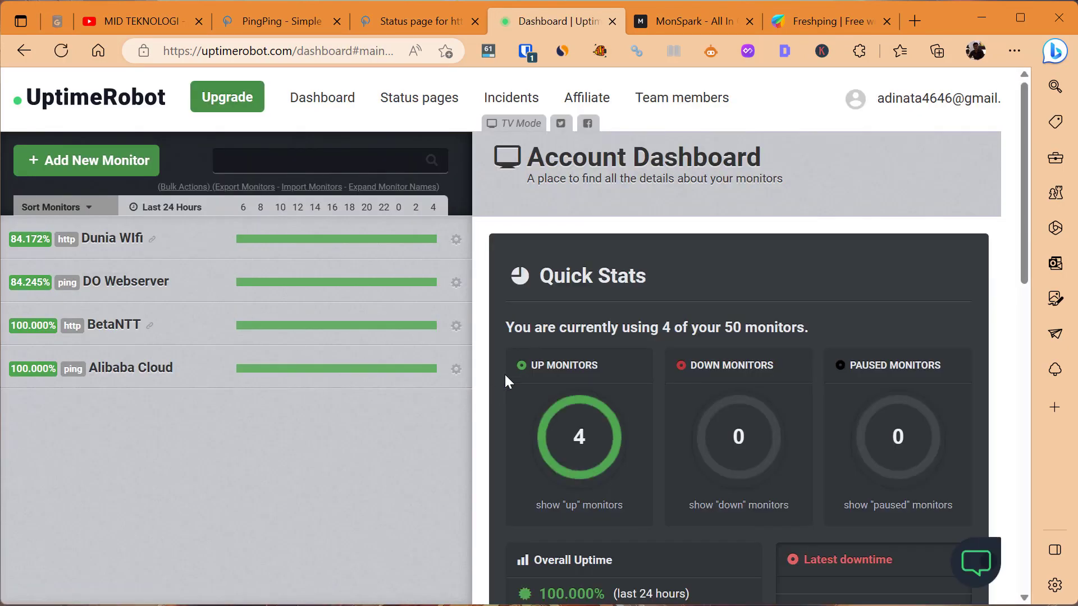
scroll(592, 382, "down", 5)
scroll(591, 378, "down", 4)
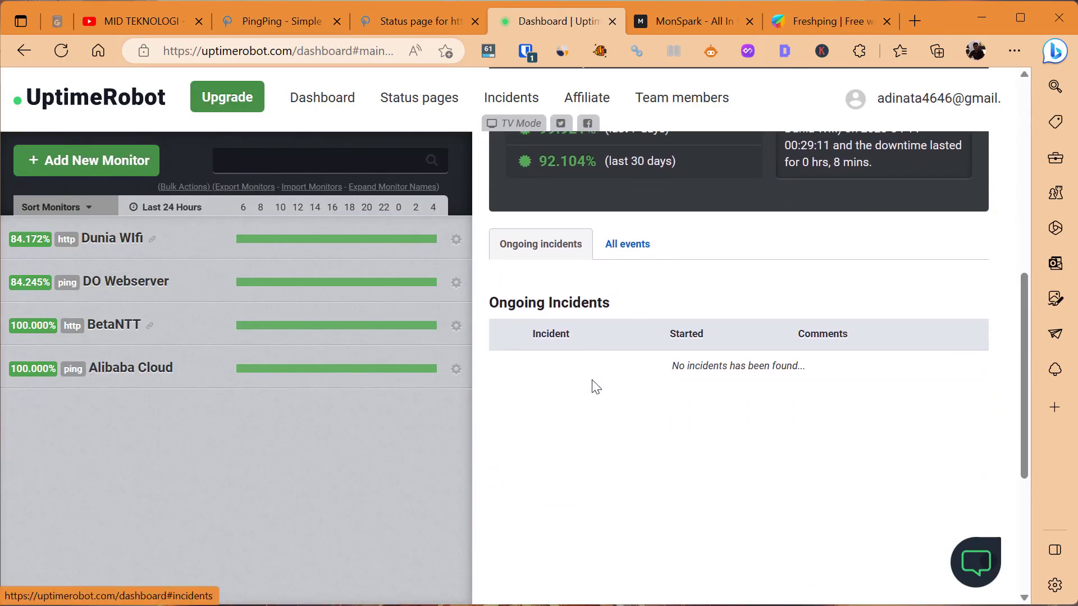
scroll(591, 380, "up", 7)
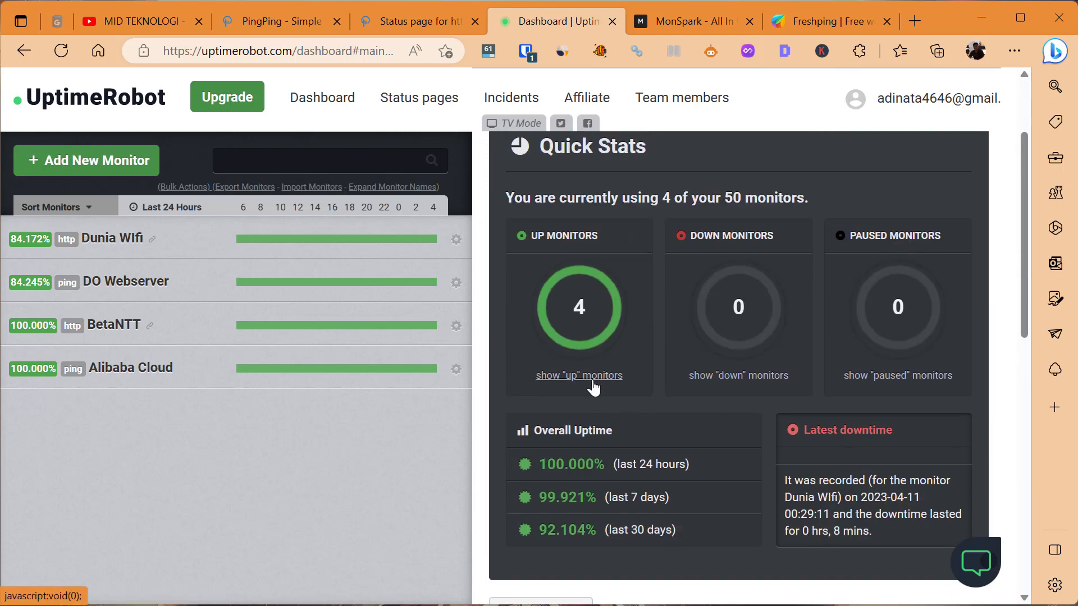
left_click(140, 167)
left_click(432, 196)
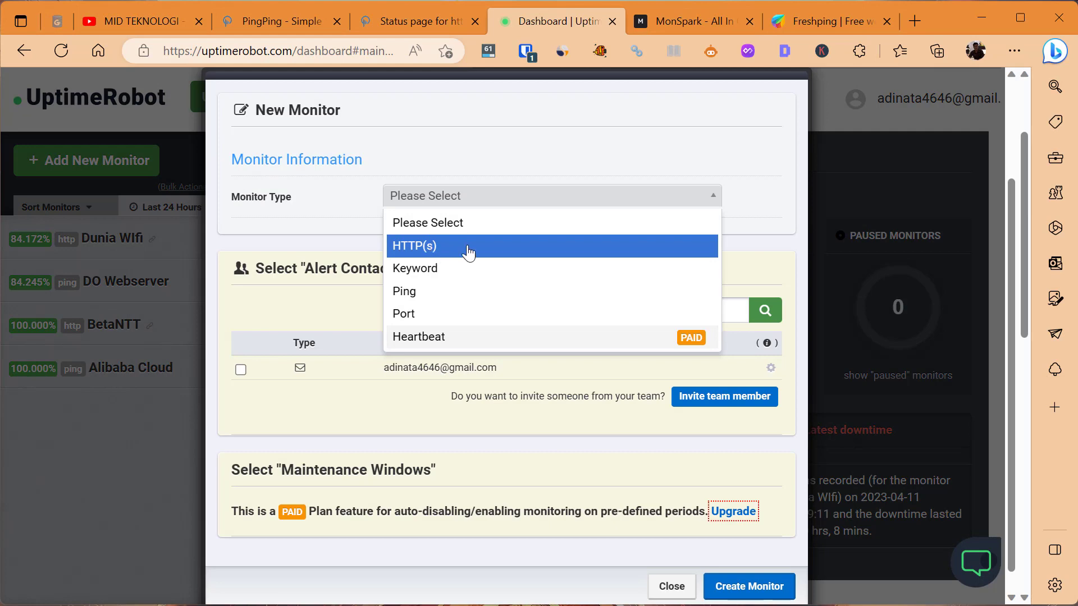
left_click(432, 245)
left_click(453, 245)
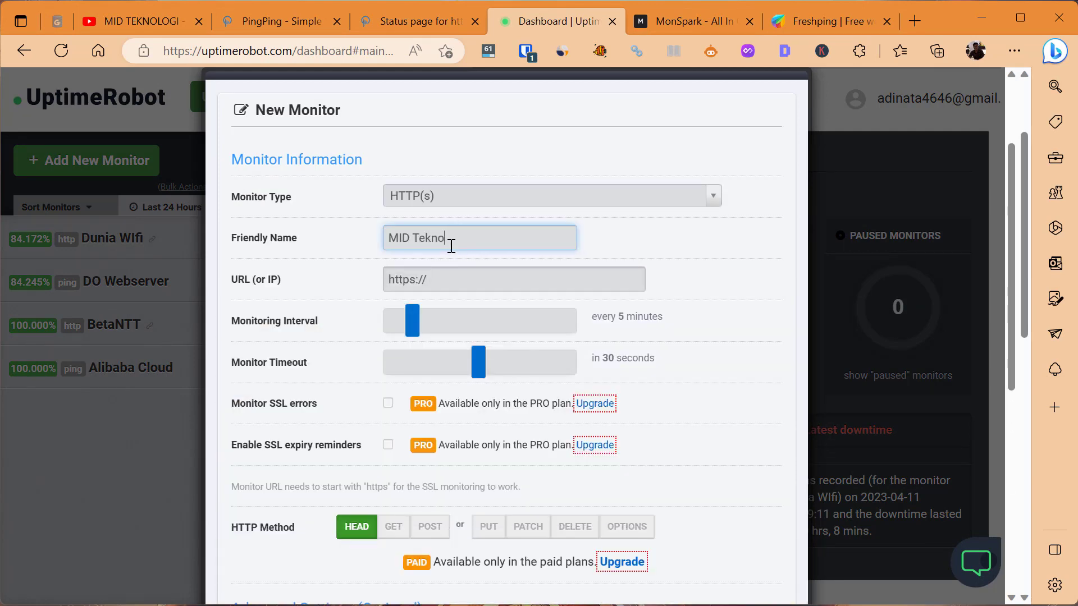
key("Tab")
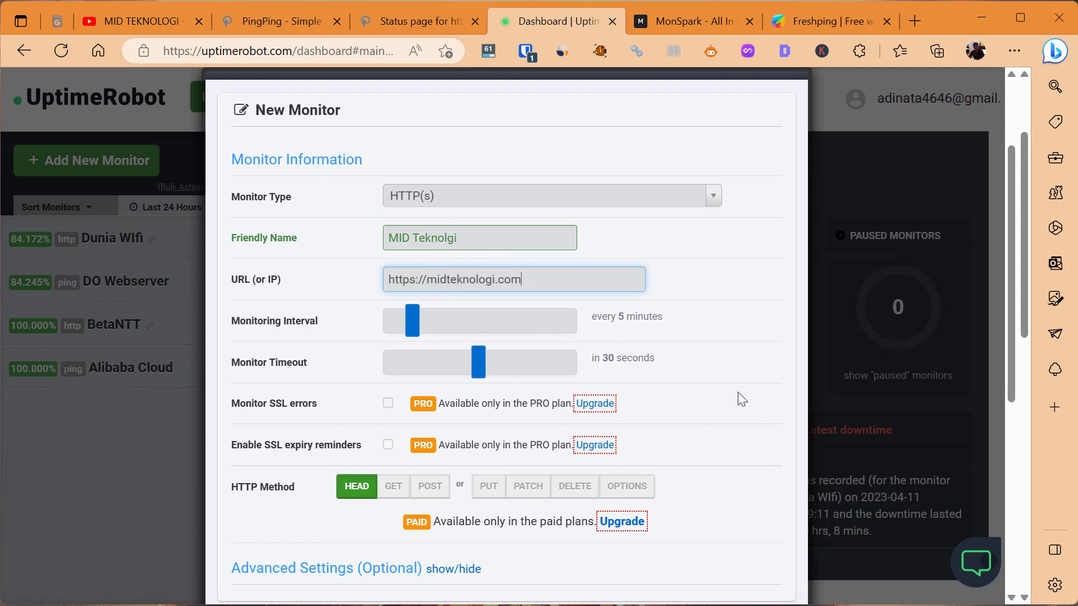
left_click(736, 344)
Step: Select the e-mail alert contact to be notified, create the monitor, and close the new monitor form
scroll(737, 345, "down", 5)
scroll(736, 345, "up", 3)
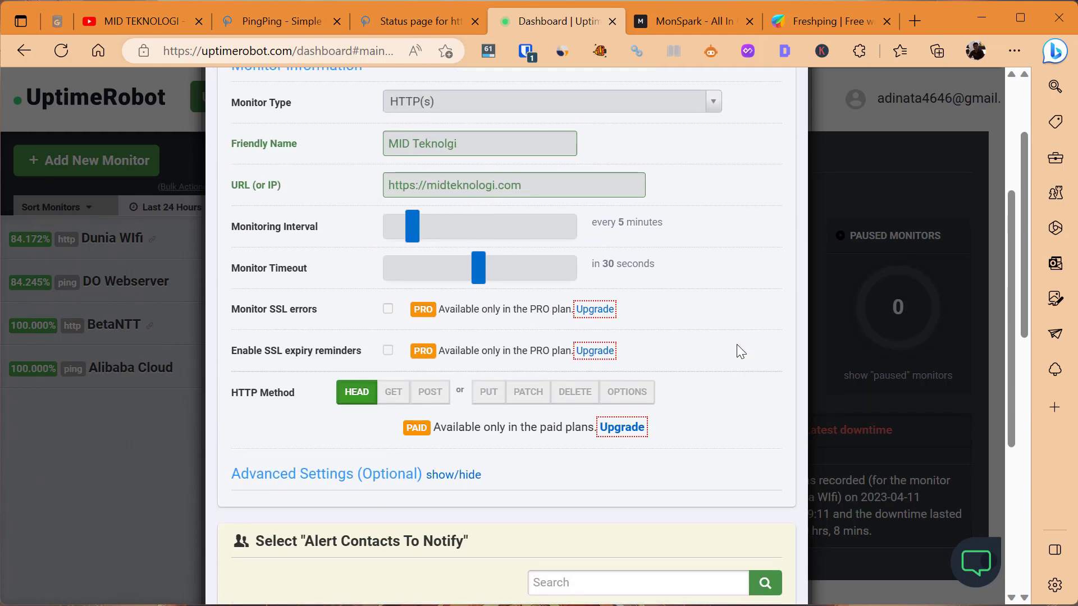
scroll(407, 359, "down", 5)
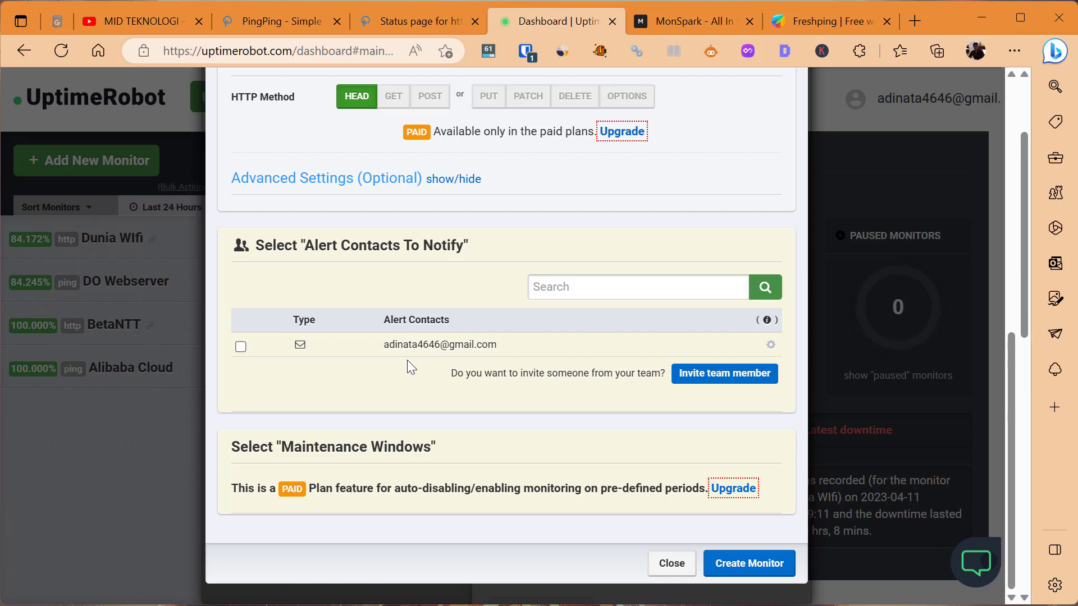
scroll(406, 359, "up", 9)
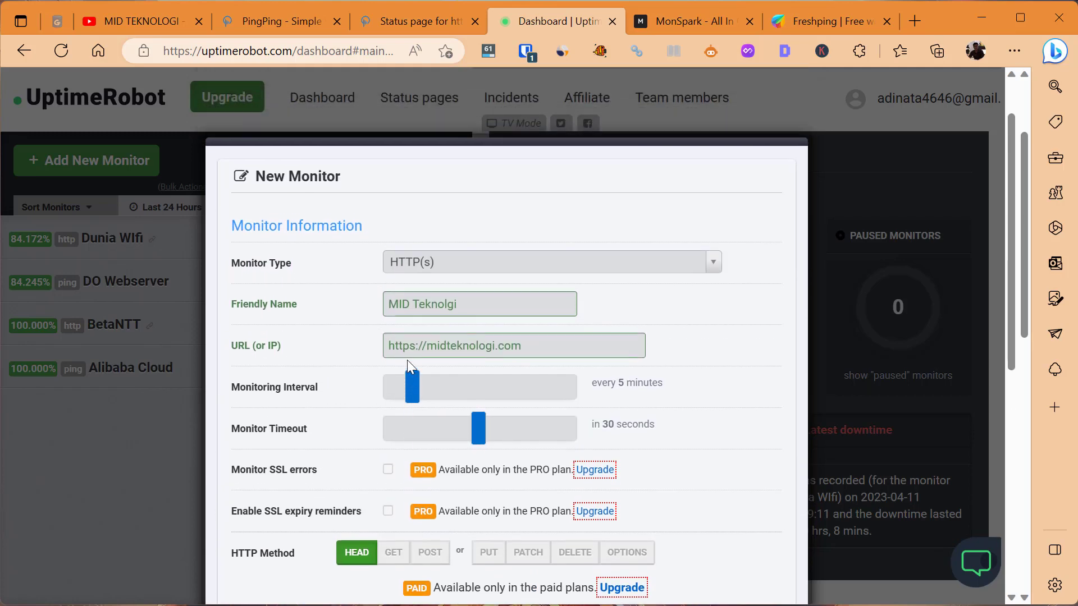
scroll(406, 359, "down", 6)
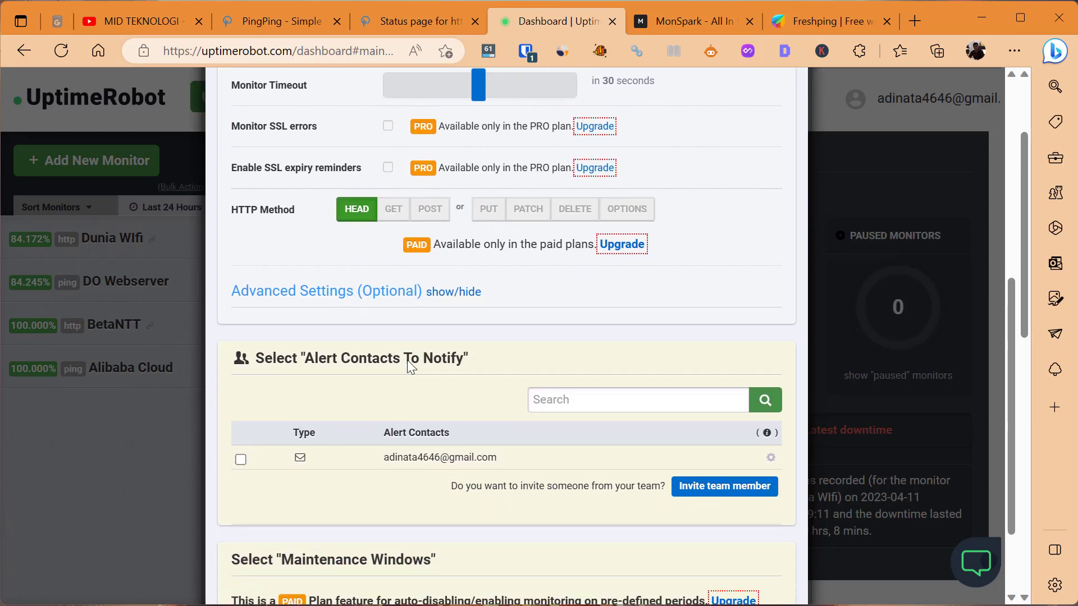
scroll(408, 362, "up", 5)
scroll(407, 362, "down", 7)
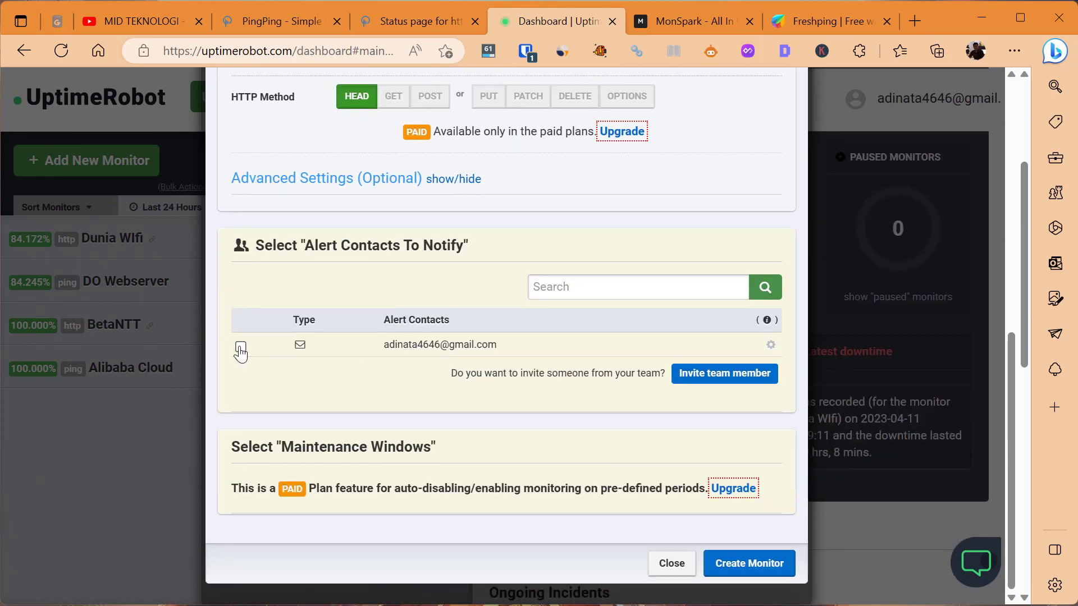
left_click(241, 347)
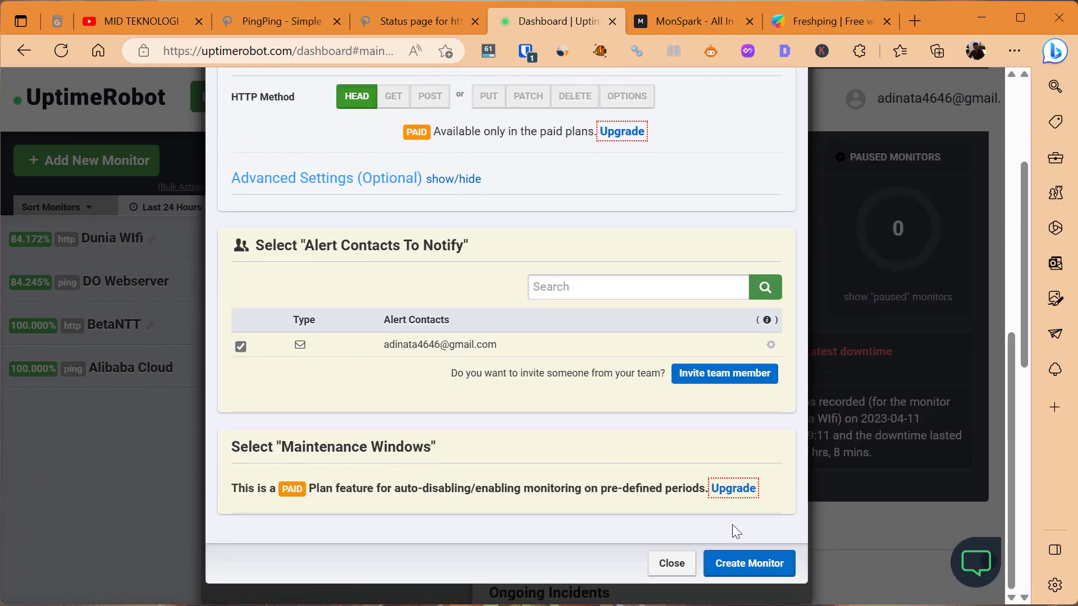
left_click(784, 567)
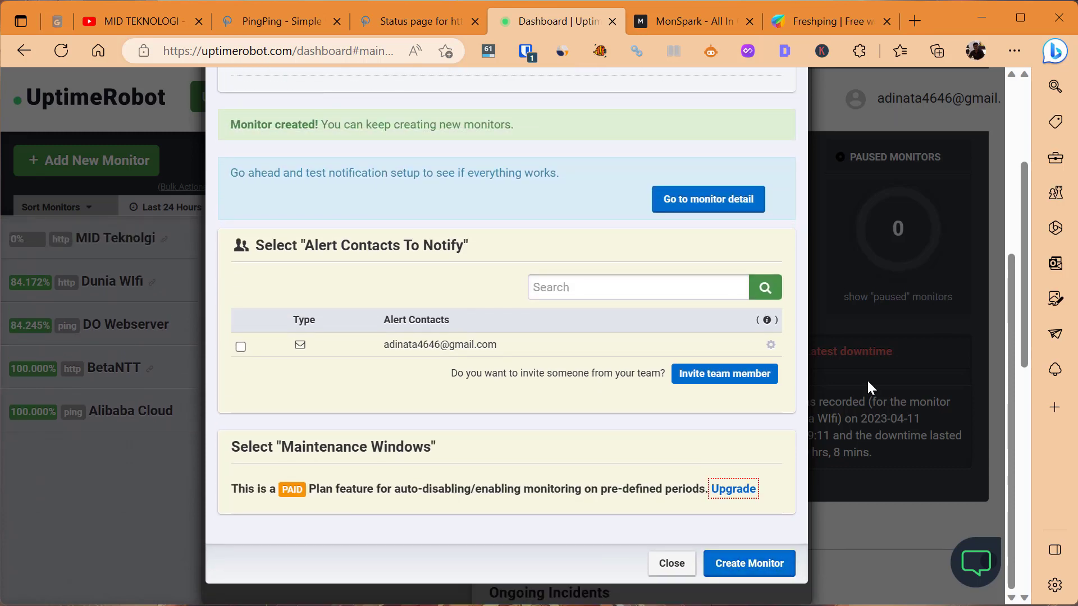
left_click(669, 562)
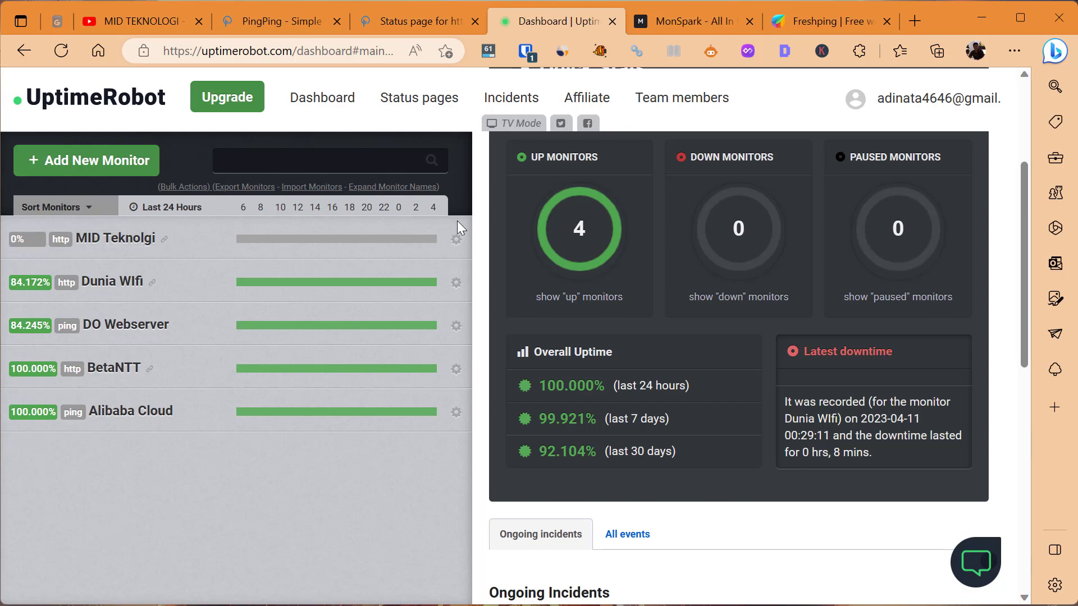
Step: Switch to the MonSpark homepage and examine its sign-up options, notification process and ping, uptime and SSL monitoring features
left_click(665, 19)
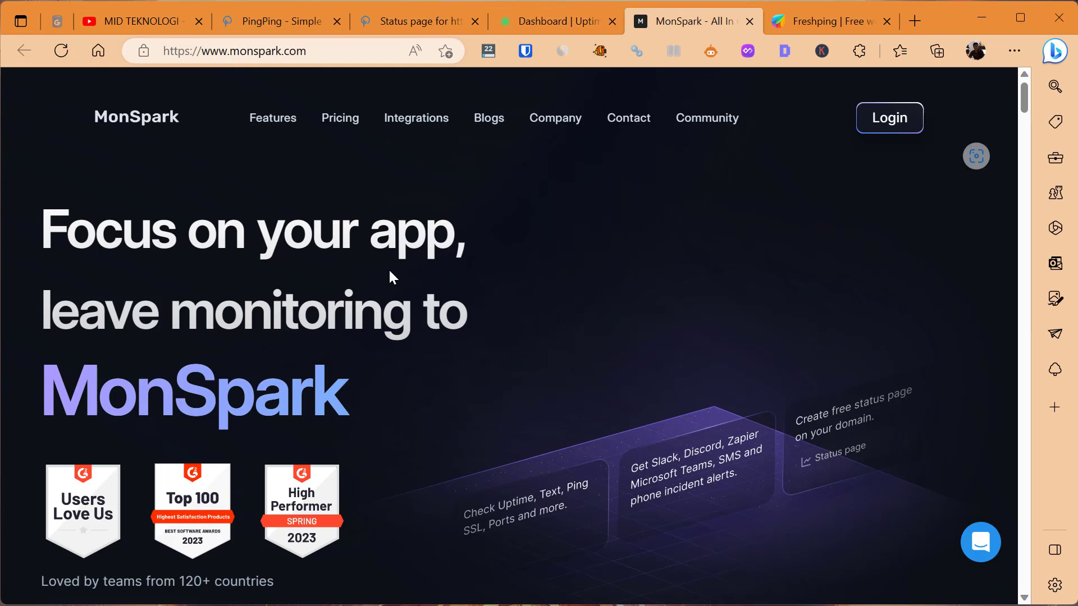
scroll(390, 272, "down", 8)
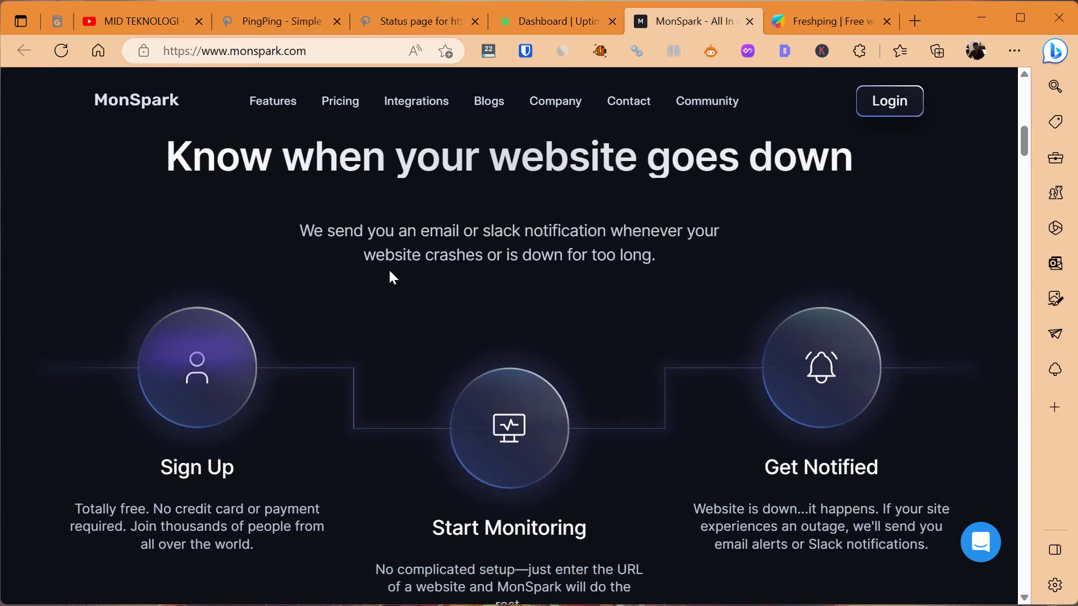
scroll(390, 273, "down", 5)
scroll(390, 272, "up", 5)
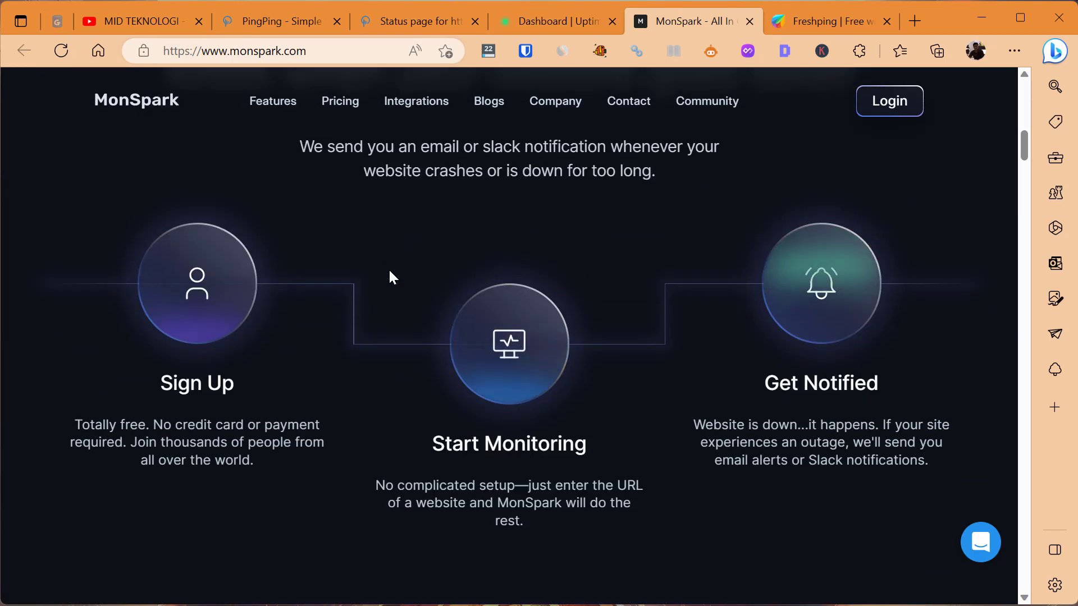
scroll(390, 272, "up", 8)
scroll(391, 275, "up", 6)
scroll(391, 275, "down", 2)
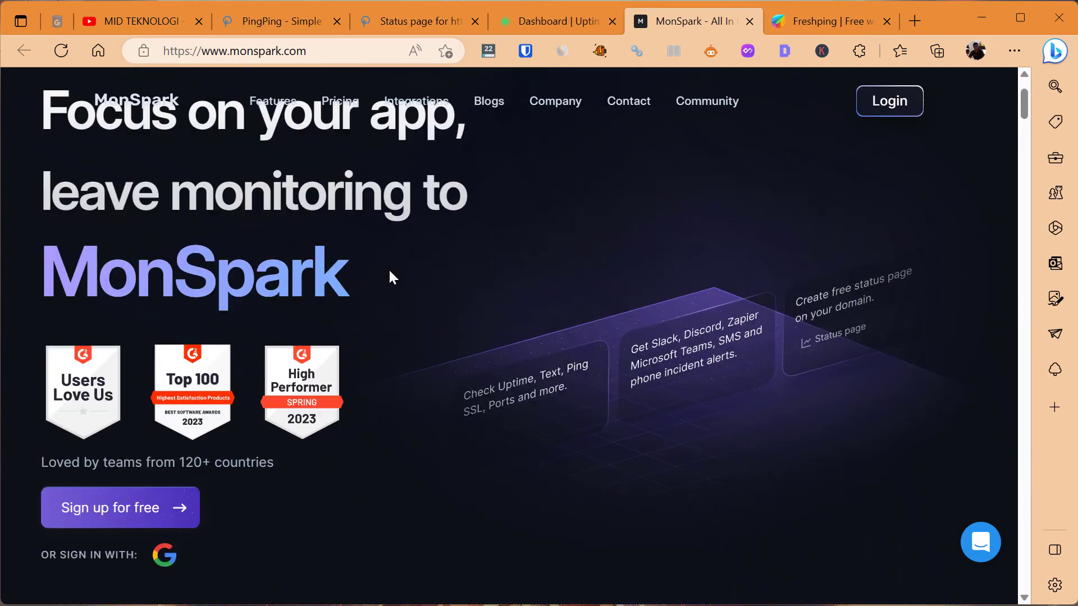
scroll(392, 275, "up", 2)
scroll(391, 274, "down", 13)
scroll(390, 274, "up", 13)
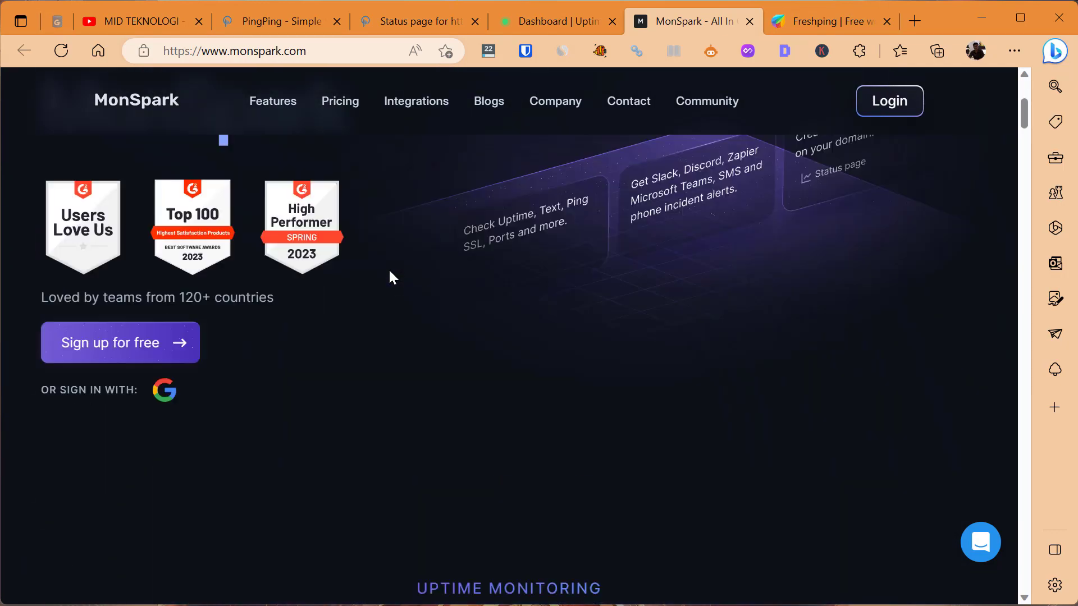
scroll(389, 275, "down", 3)
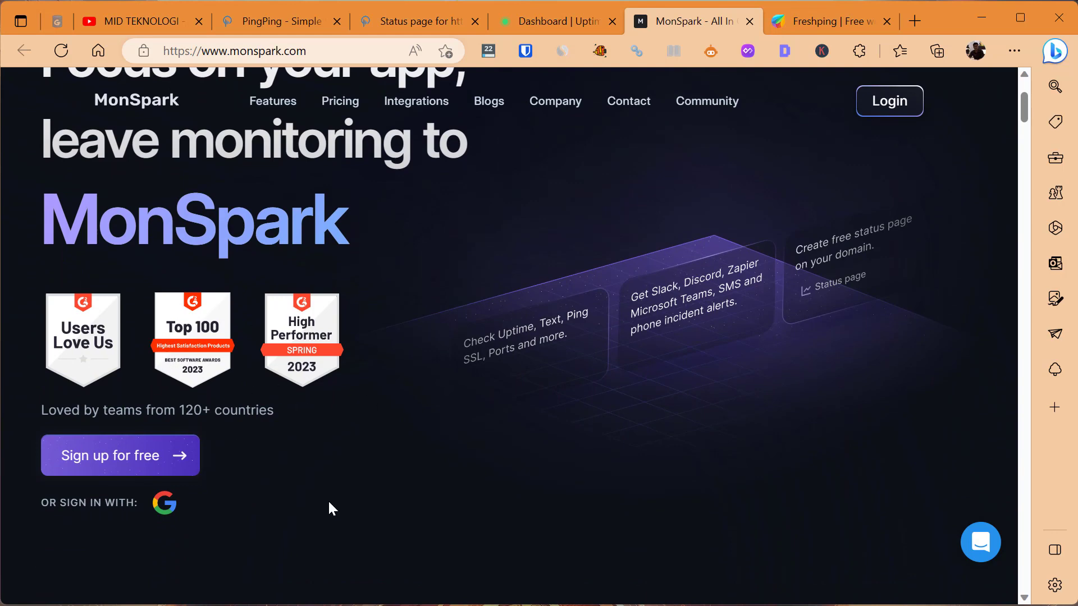
scroll(329, 503, "down", 15)
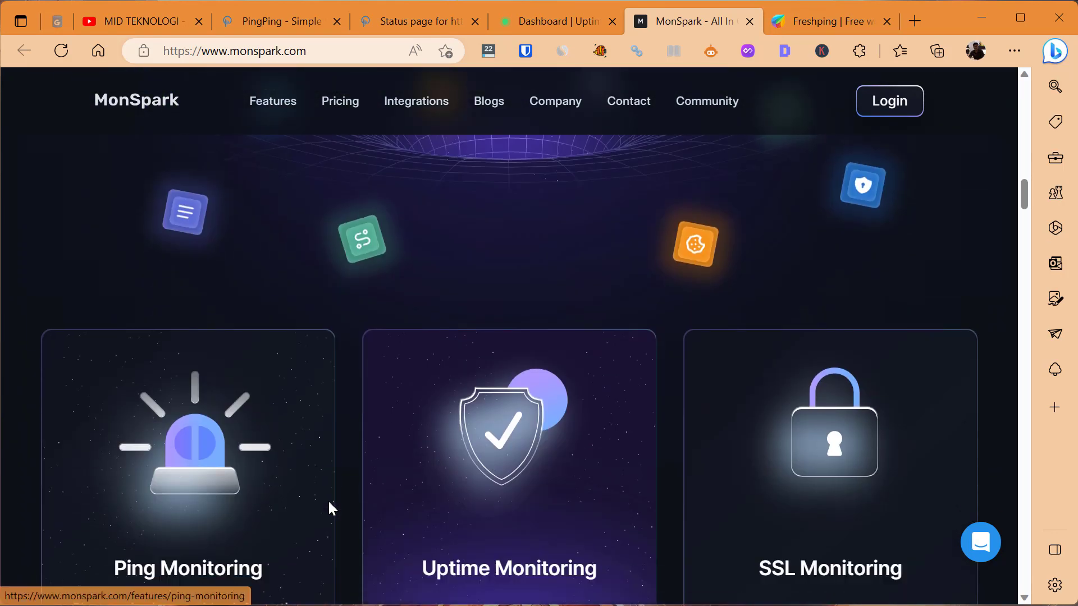
scroll(329, 503, "down", 7)
scroll(332, 493, "up", 2)
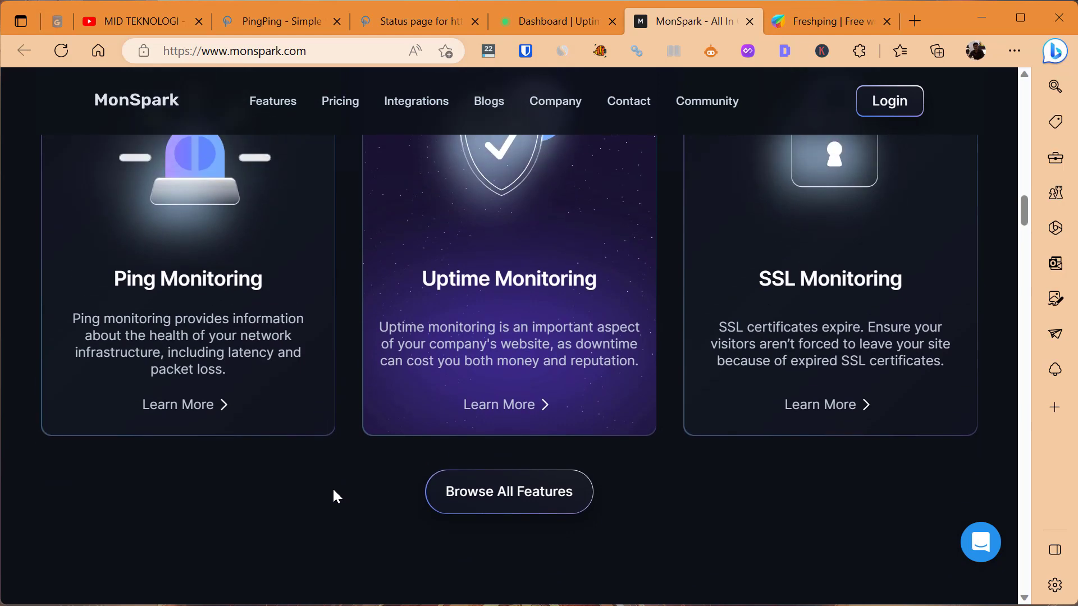
Step: Open the MonSpark login page and sign in with the first listed Google account
left_click(880, 105)
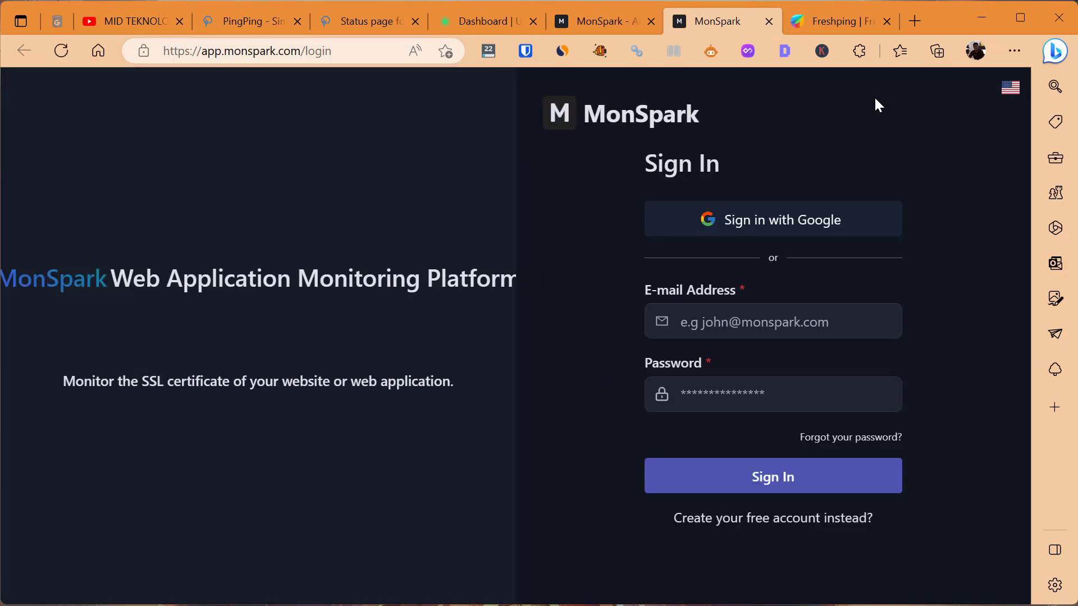
left_click(668, 229)
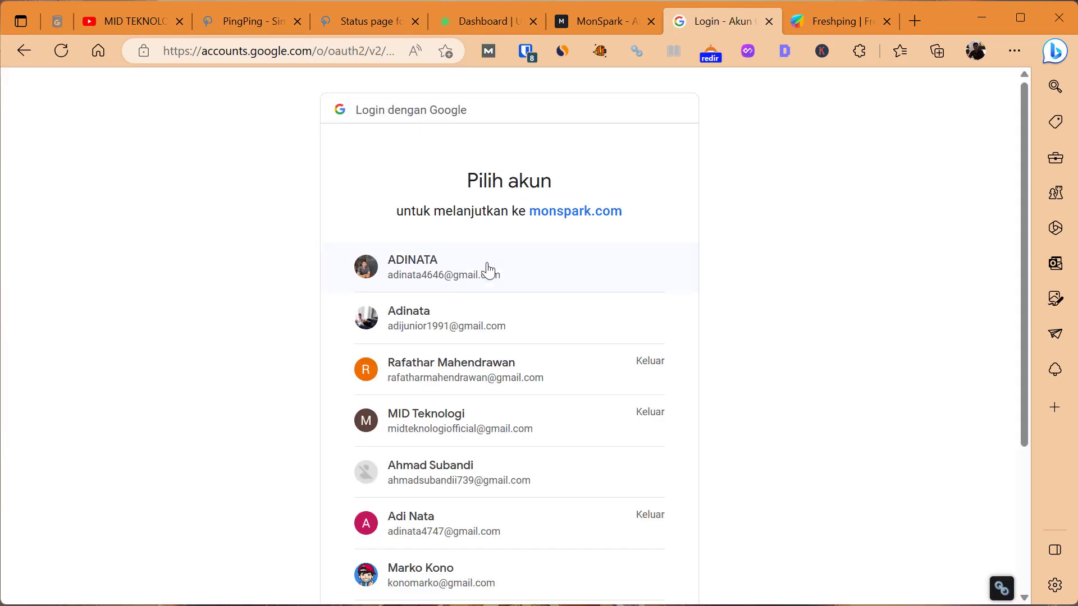
left_click(489, 272)
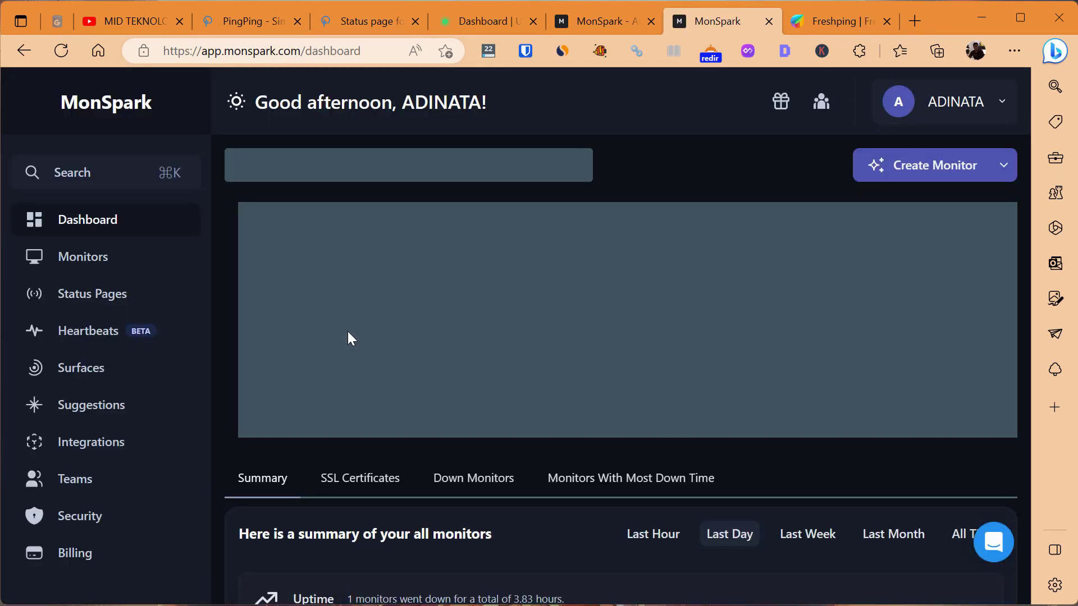
Step: Open the details of the down Rankdomainer monitor from the event history and examine its uptime statuses, general information and response time chart
mouse_move(348, 336)
scroll(348, 331, "down", 8)
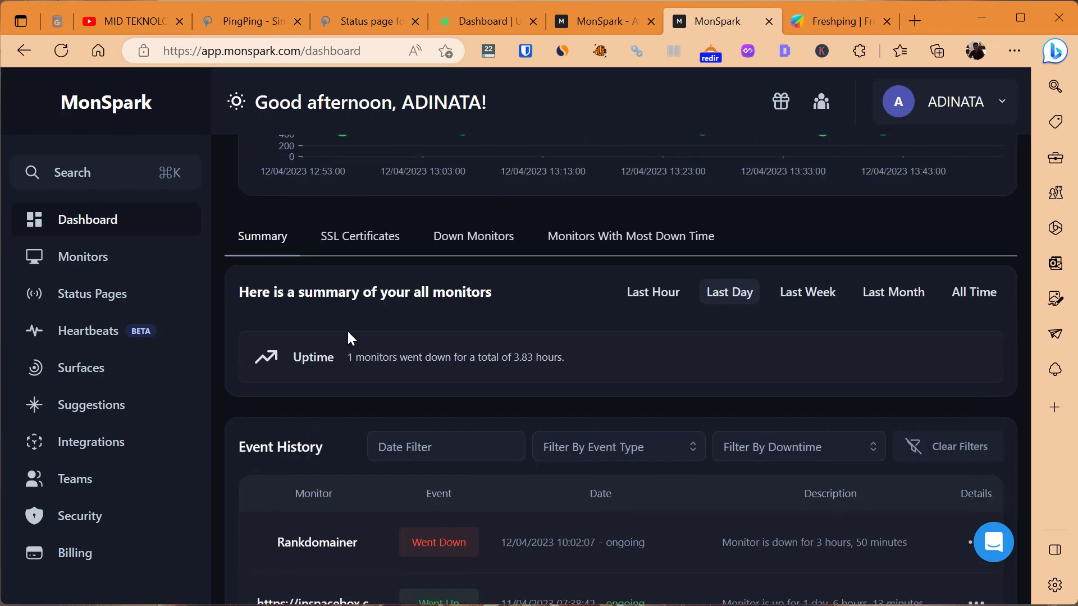
scroll(347, 329, "down", 2)
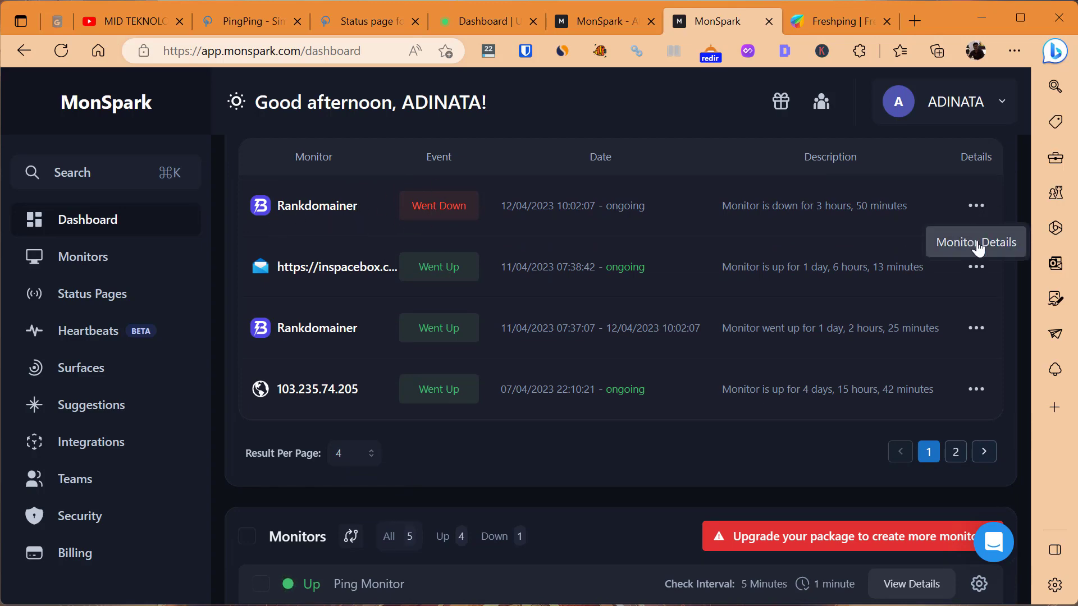
left_click(977, 243)
scroll(575, 348, "down", 5)
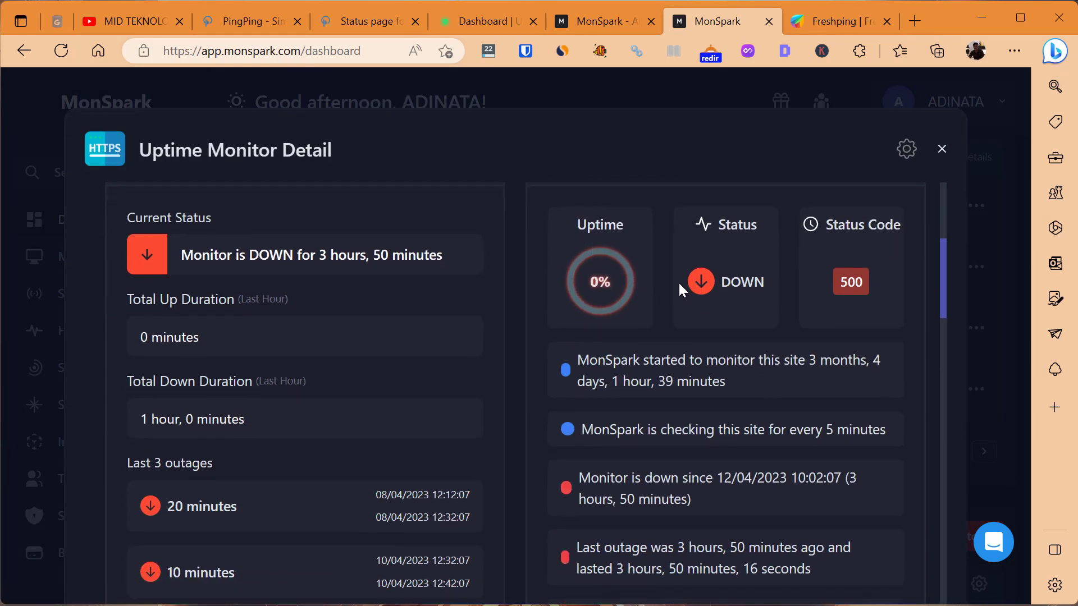
scroll(679, 285, "down", 1)
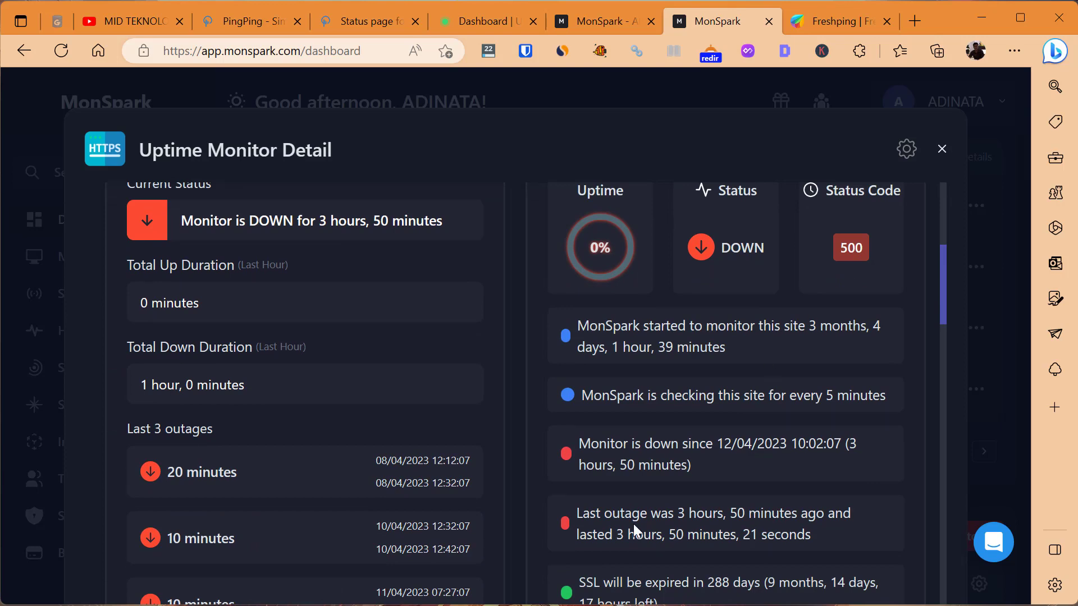
scroll(634, 525, "down", 3)
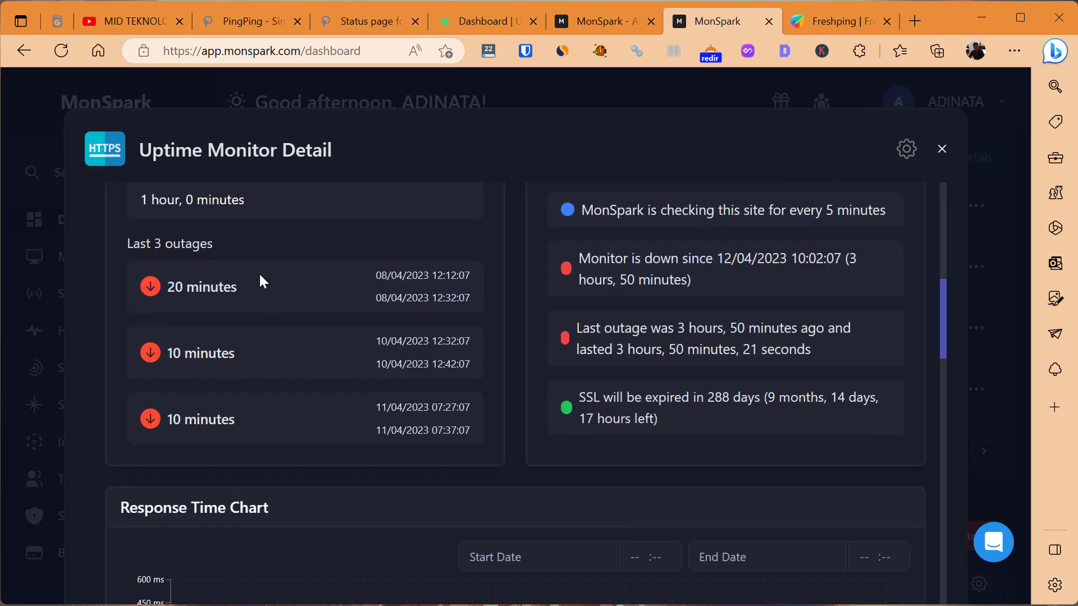
scroll(428, 360, "down", 5)
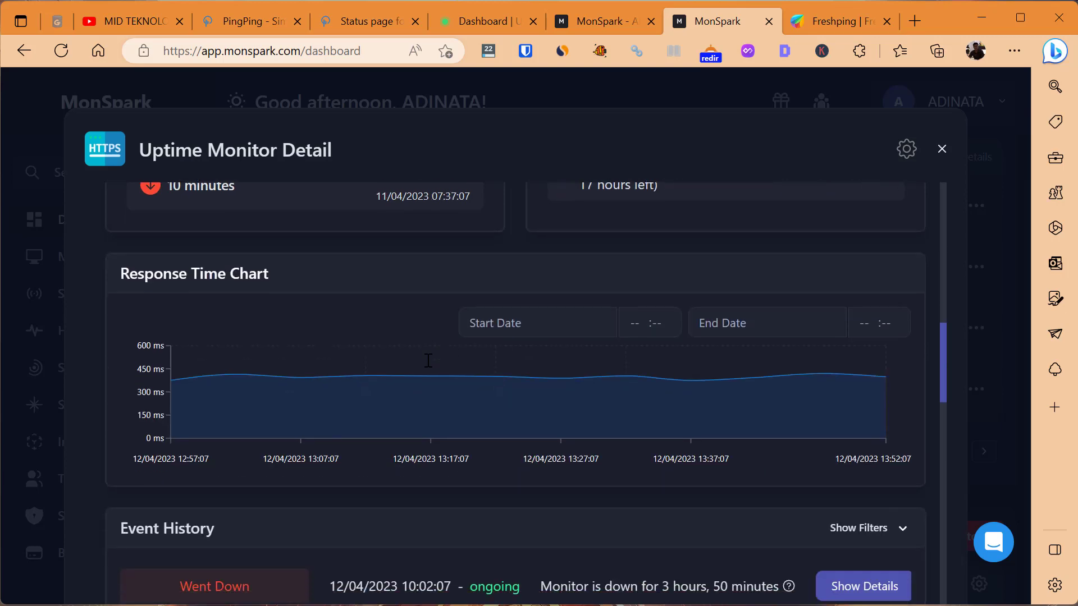
Step: Review the monitor's uptime statuses again and read the dates and times of its last three outages
scroll(428, 359, "up", 7)
scroll(428, 361, "up", 2)
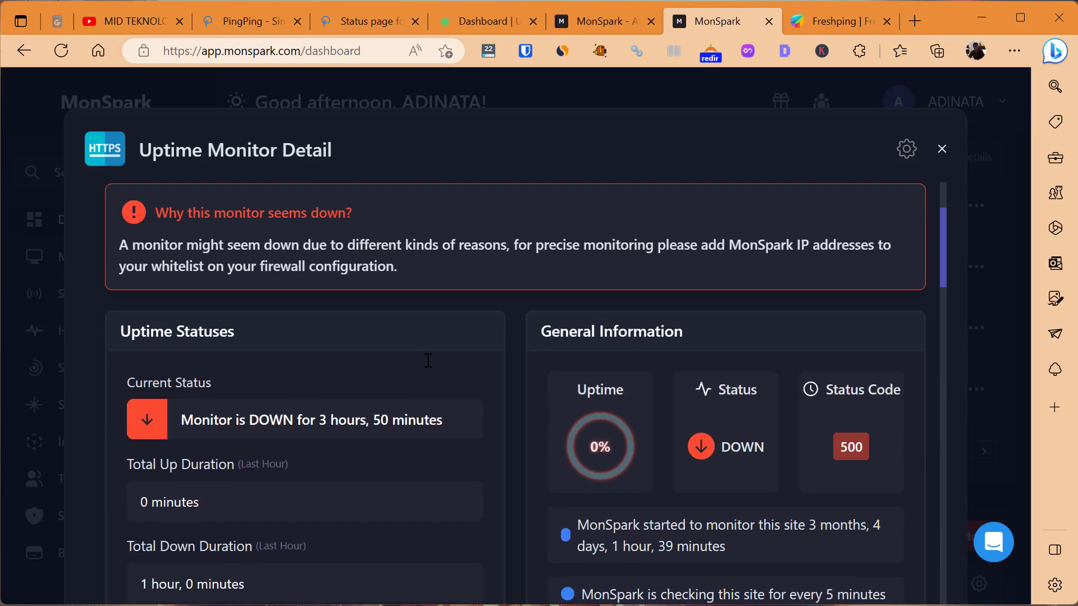
scroll(428, 360, "down", 7)
scroll(427, 360, "down", 1)
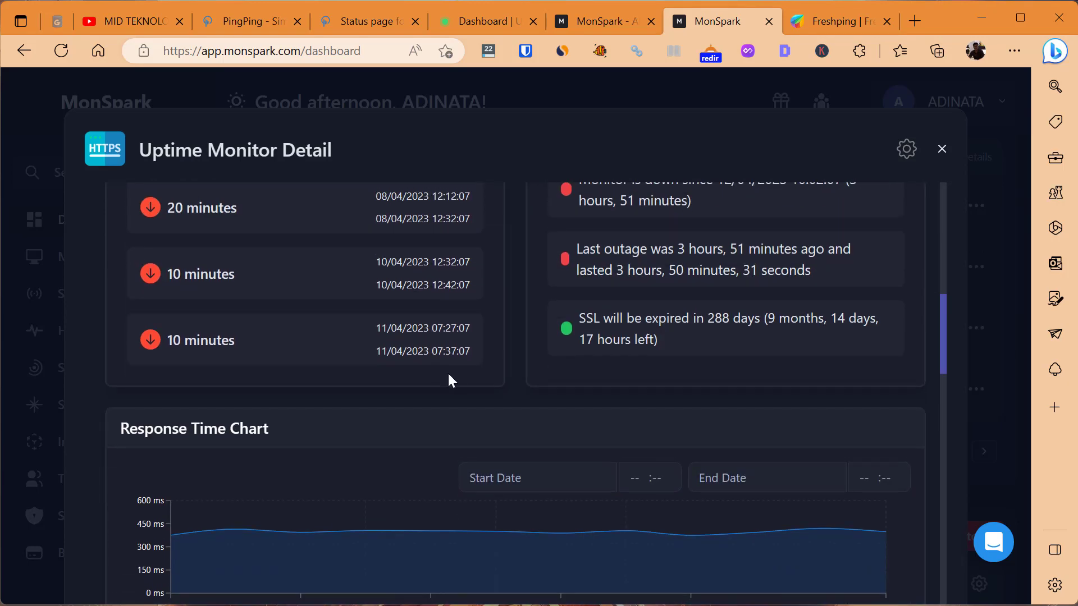
left_click_drag(480, 355, 377, 328)
left_click(378, 220)
scroll(378, 227, "up", 2)
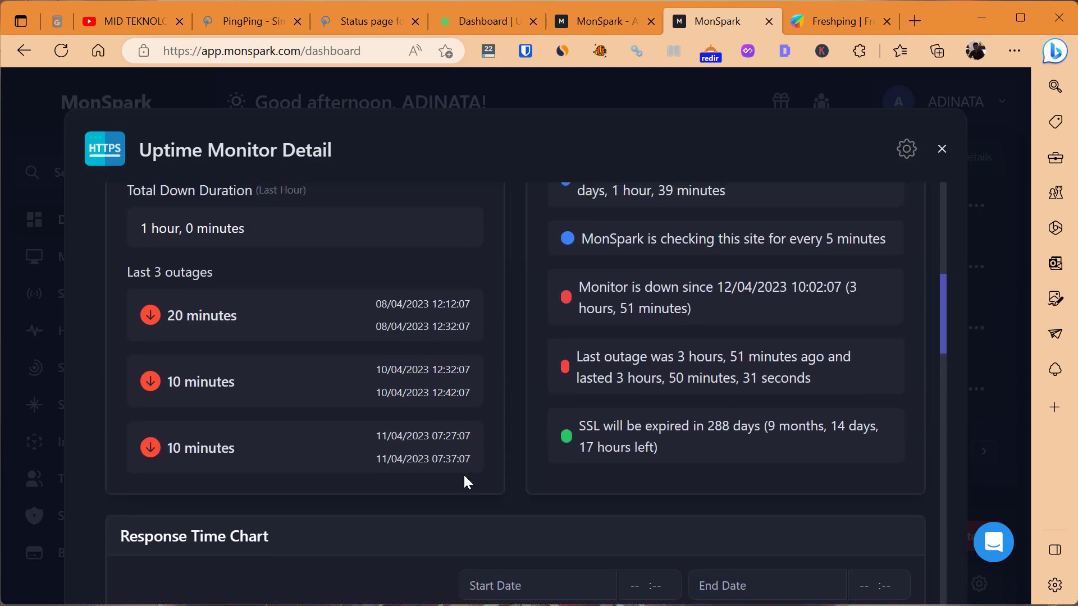
Step: Examine the monitor's country, protocol, SSL details and outages sections, and close the monitor detail window
scroll(465, 477, "down", 10)
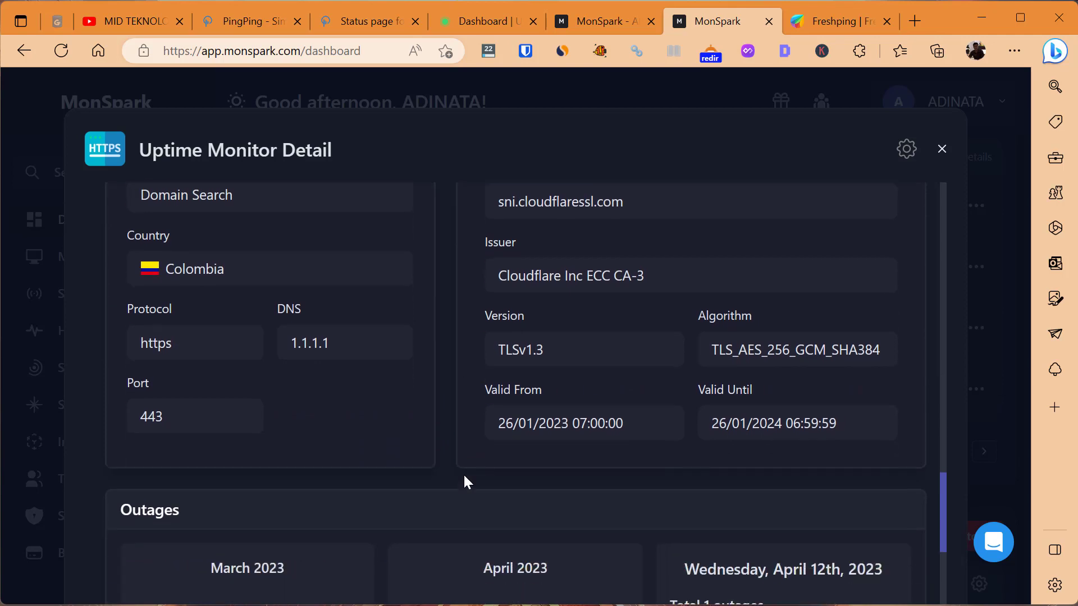
scroll(464, 482, "down", 5)
scroll(464, 481, "up", 5)
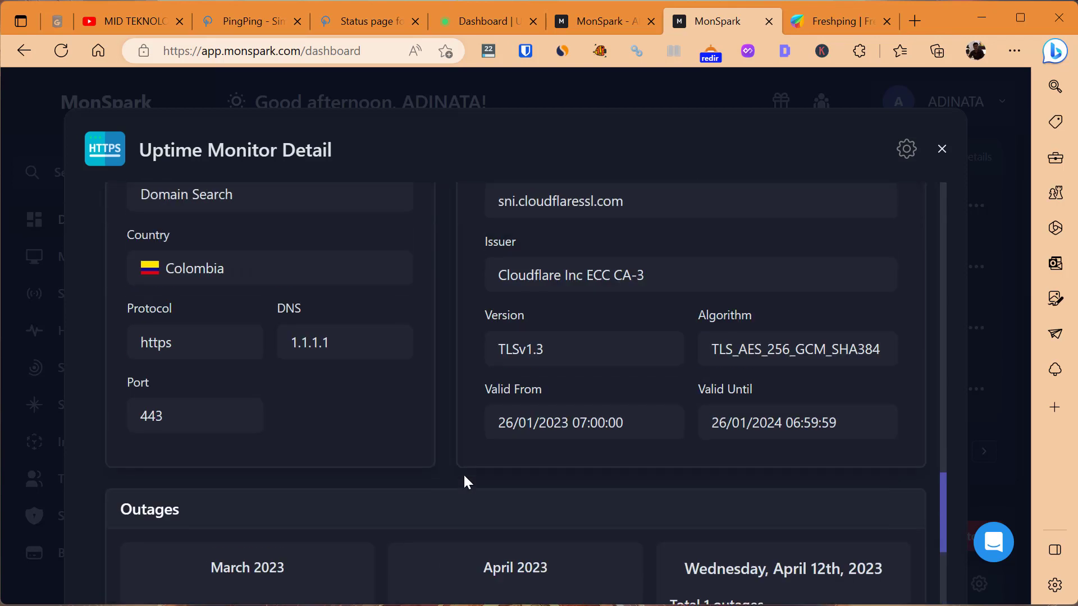
scroll(464, 478, "up", 2)
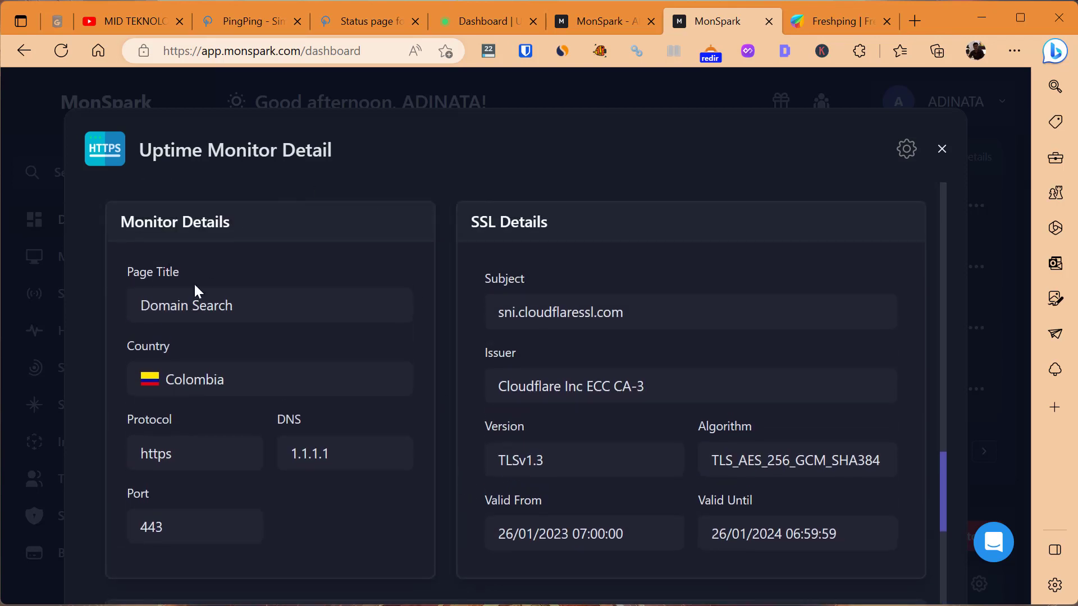
left_click_drag(245, 387, 126, 375)
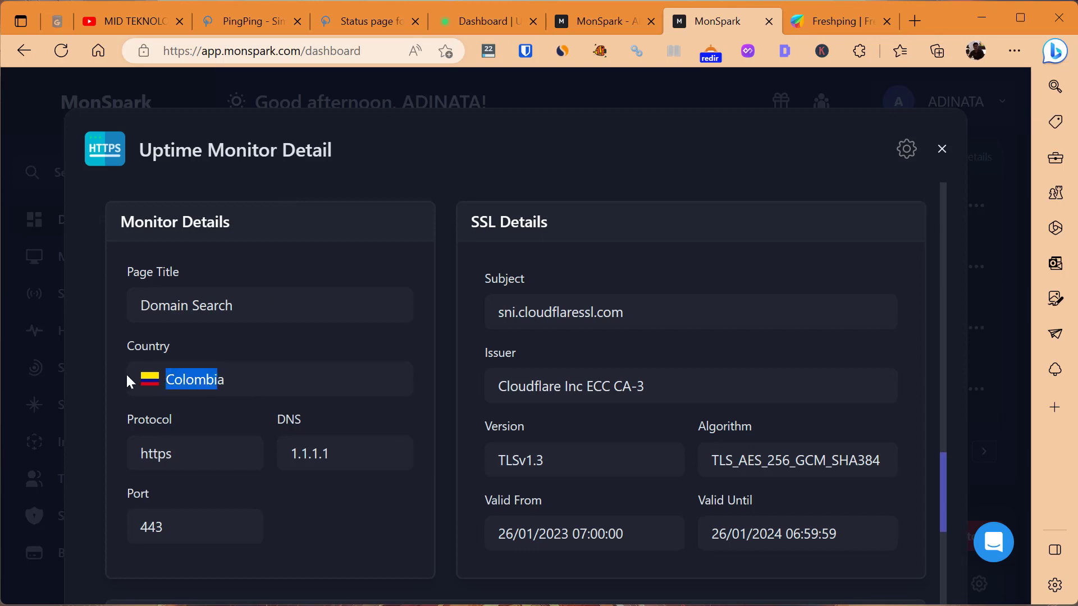
left_click(303, 380)
key("Escape")
scroll(376, 278, "up", 10)
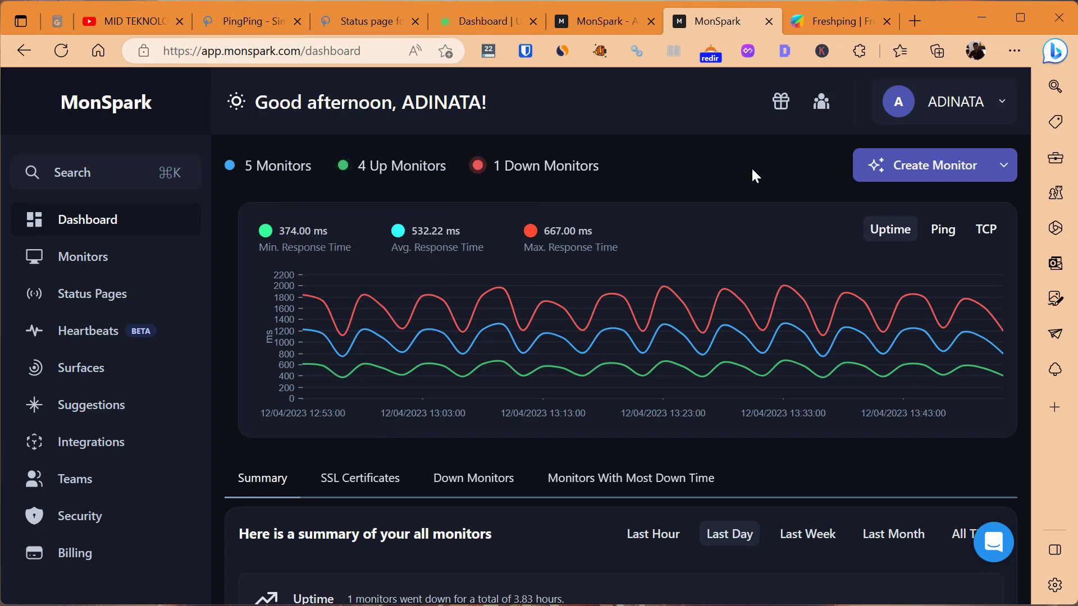
Step: Open the Create Monitor page and examine the available monitor types, including bulk, uptime, text and screenshot monitors
left_click(941, 176)
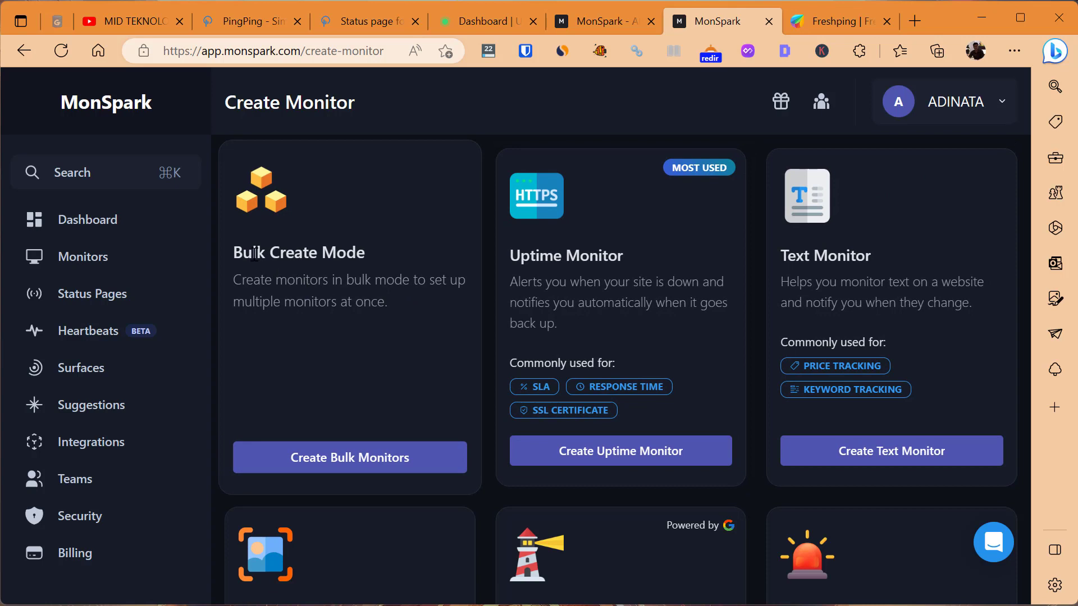
left_click_drag(272, 252, 416, 261)
left_click(416, 261)
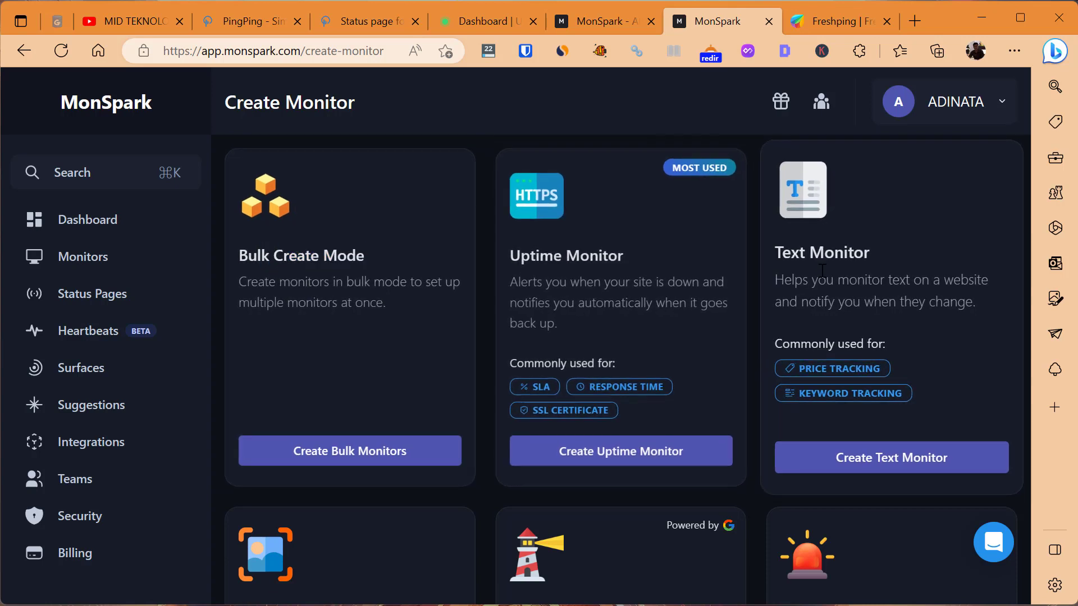
scroll(874, 298, "down", 1)
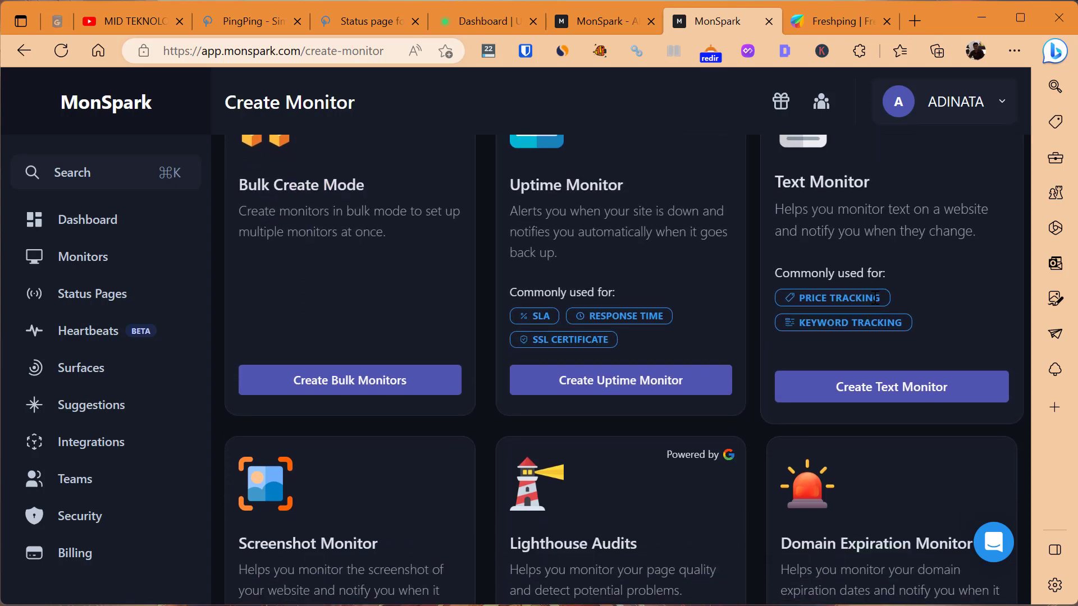
scroll(875, 297, "down", 1)
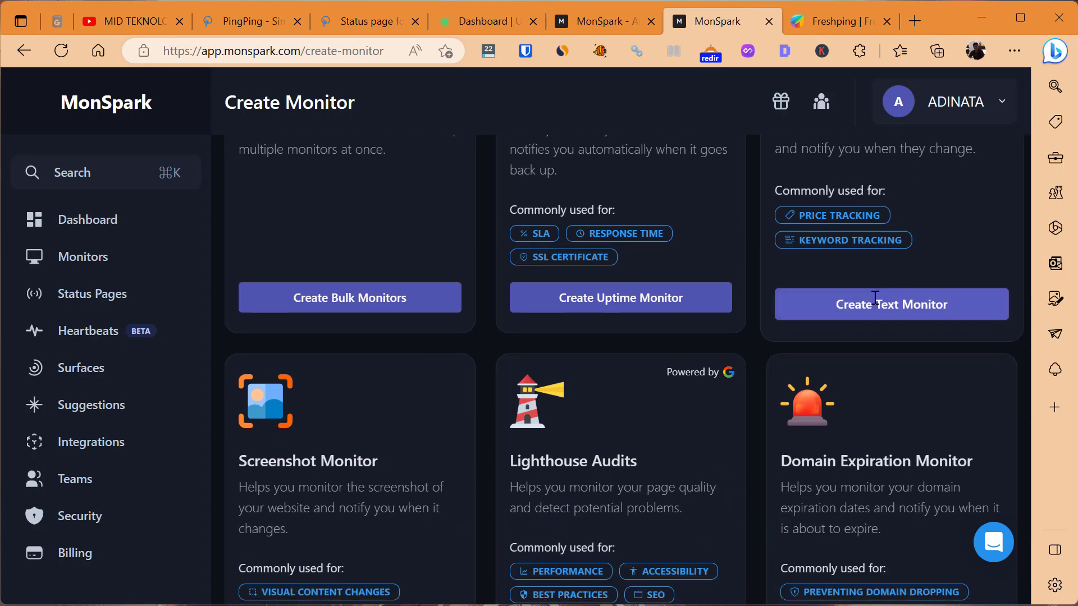
scroll(874, 297, "down", 6)
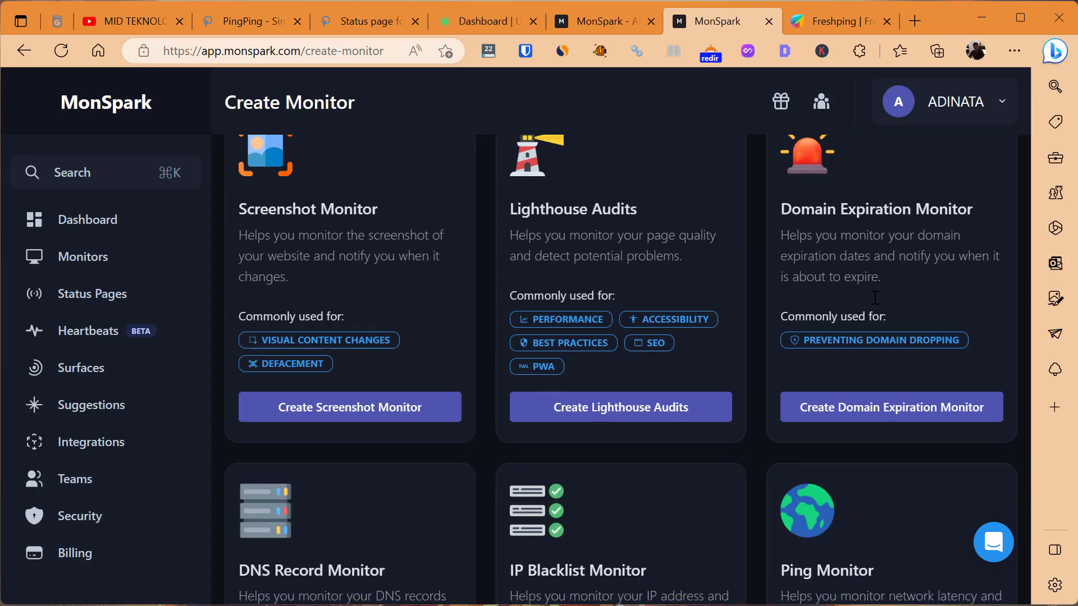
Step: Read the descriptions and common uses of the Domain Expiration Monitor and Lighthouse Audits options
scroll(875, 298, "up", 2)
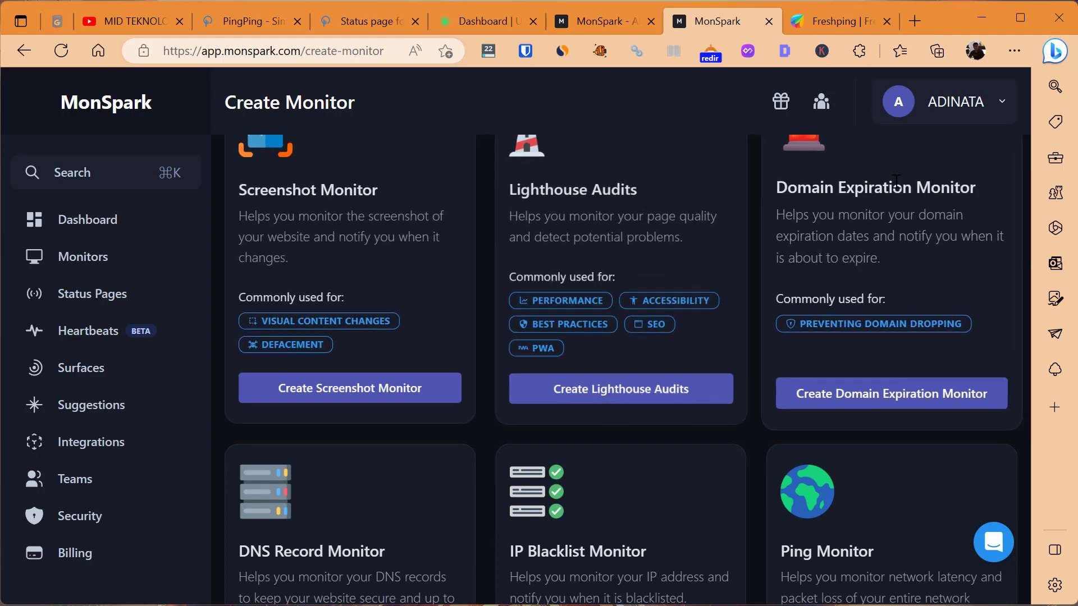
scroll(684, 320, "up", 1)
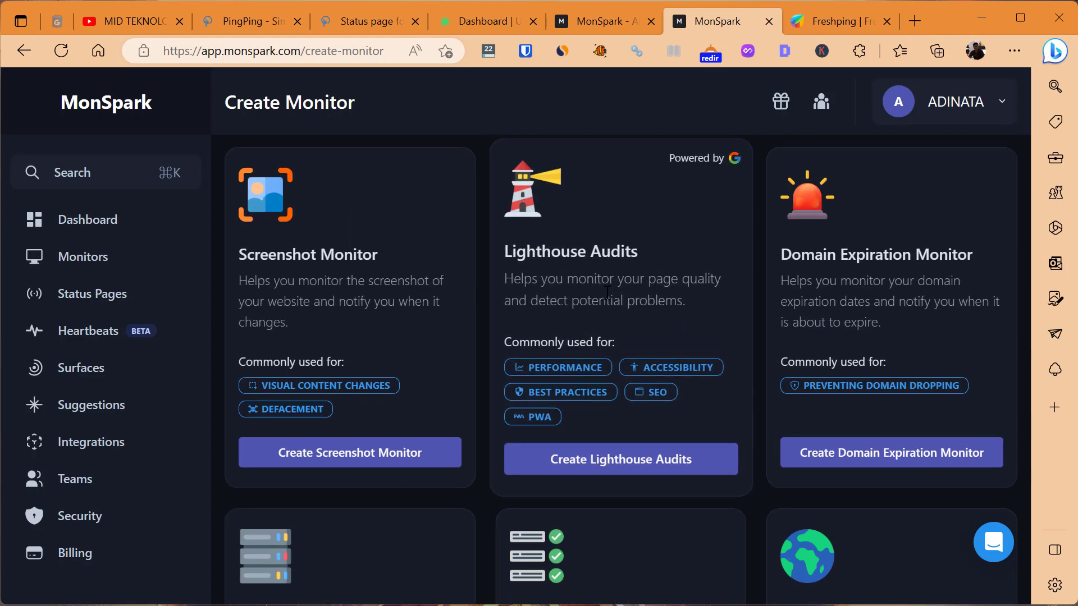
left_click_drag(640, 249, 504, 252)
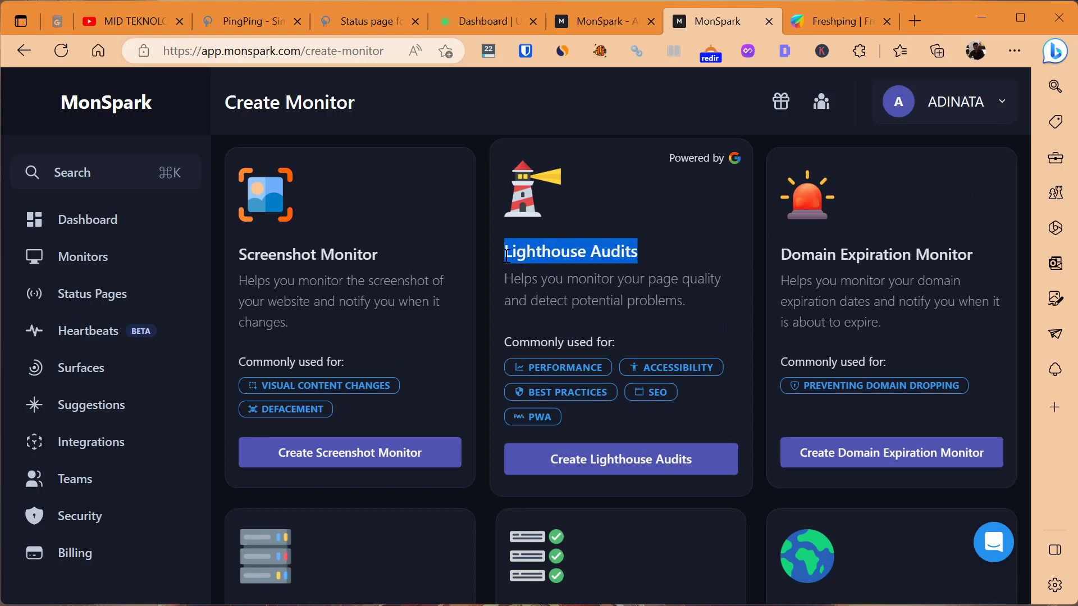
left_click(538, 279)
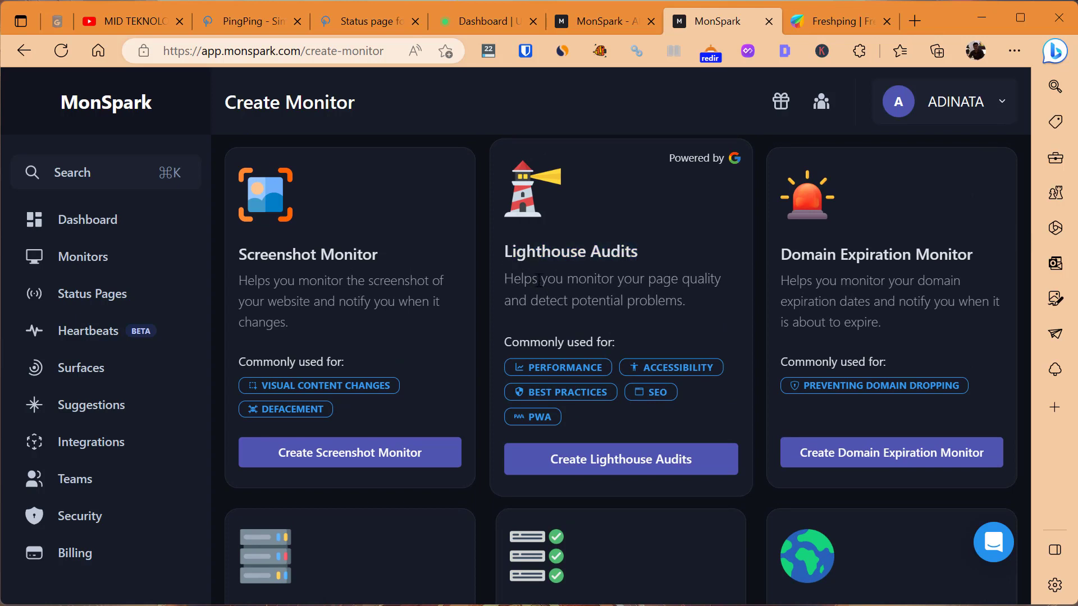
scroll(537, 279, "down", 1)
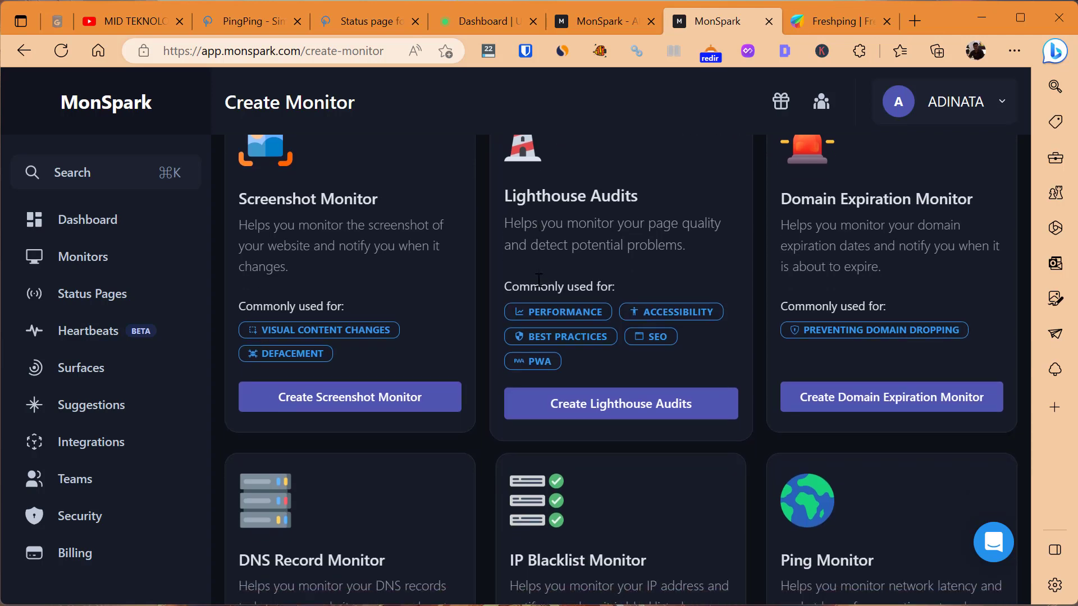
left_click_drag(507, 197, 682, 197)
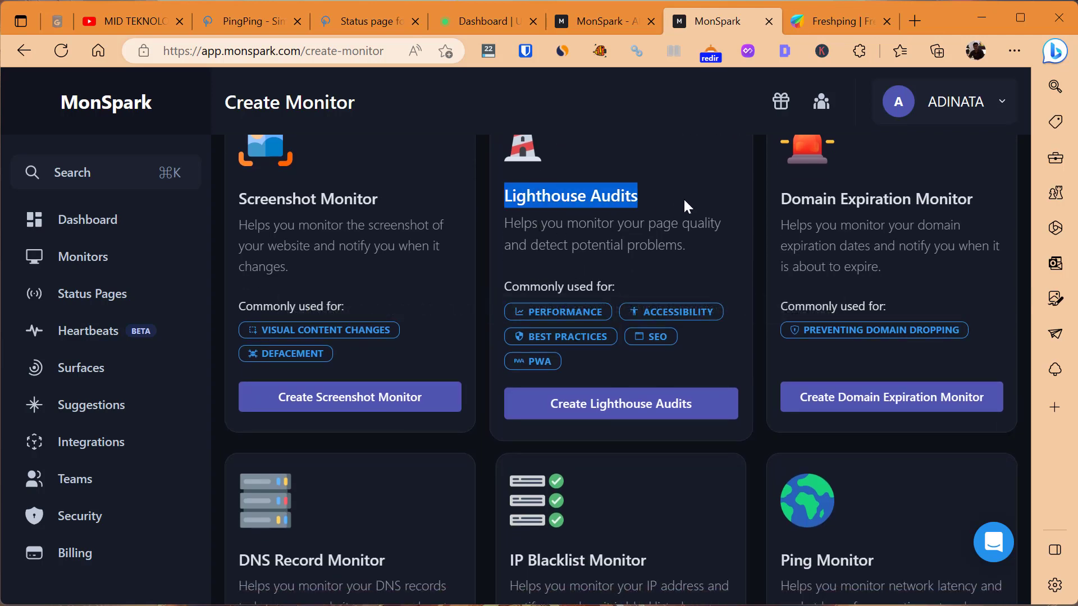
left_click(672, 202)
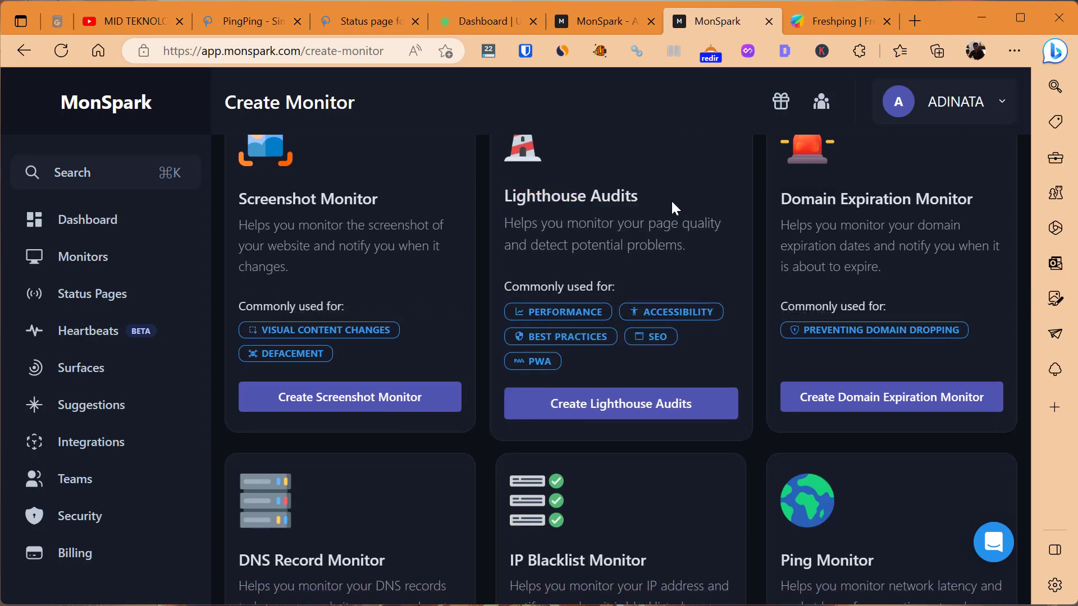
Step: Open midteknologi.com/blog/ in a new browser tab and look through the blog's article list
left_click(911, 23)
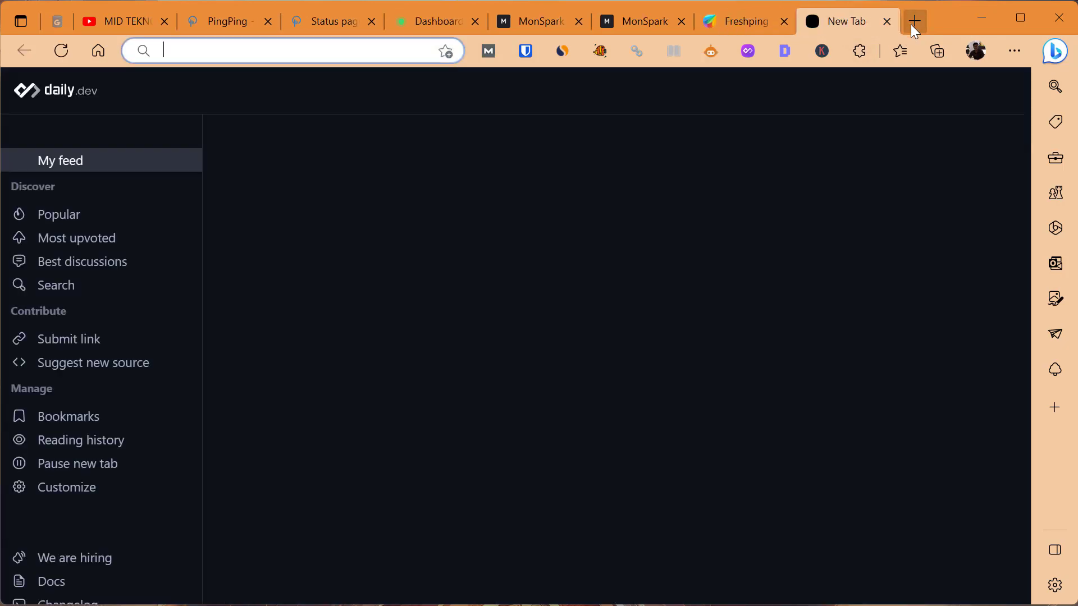
type("midteknologi.com/blog/")
key("Return")
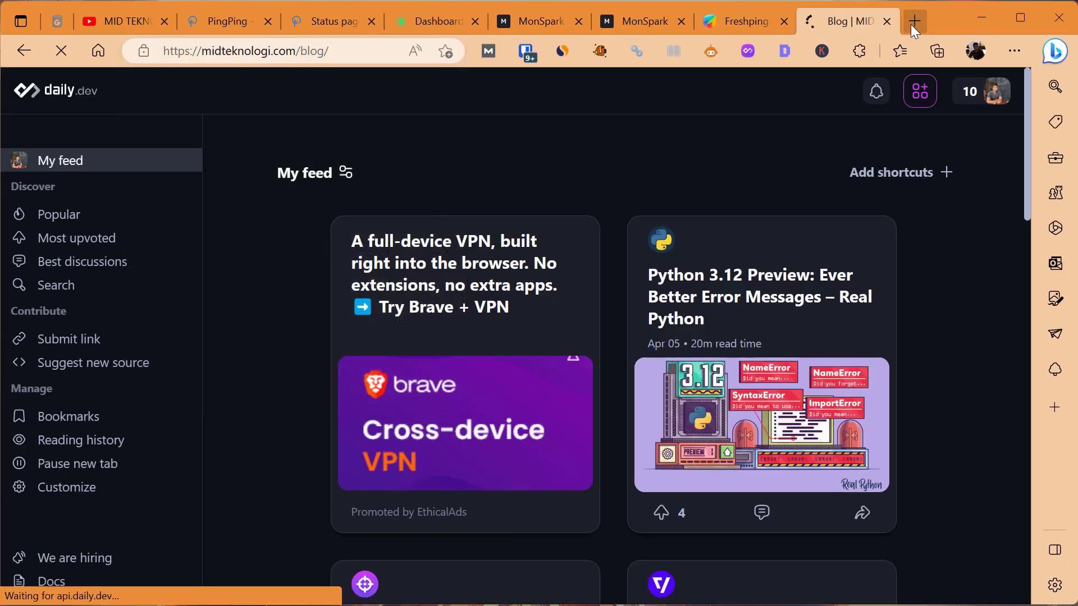
scroll(486, 364, "down", 5)
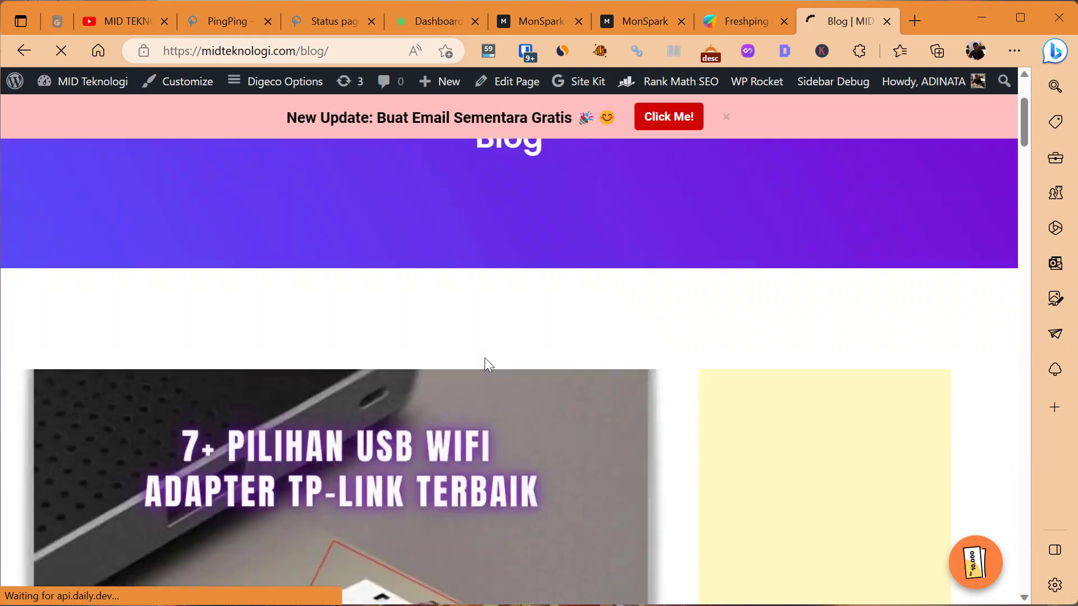
scroll(487, 364, "down", 12)
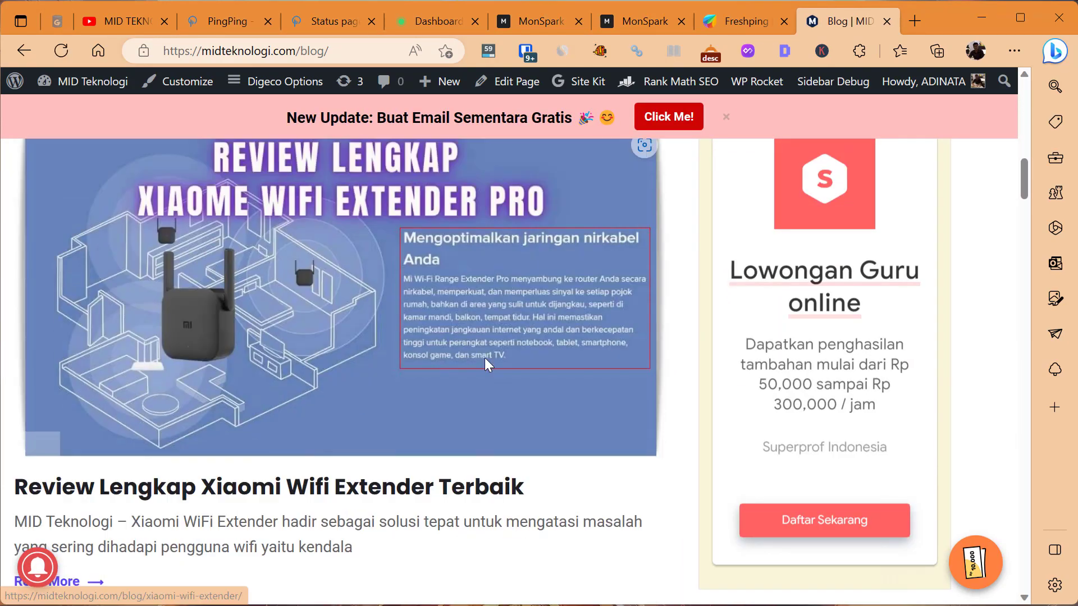
scroll(485, 360, "up", 15)
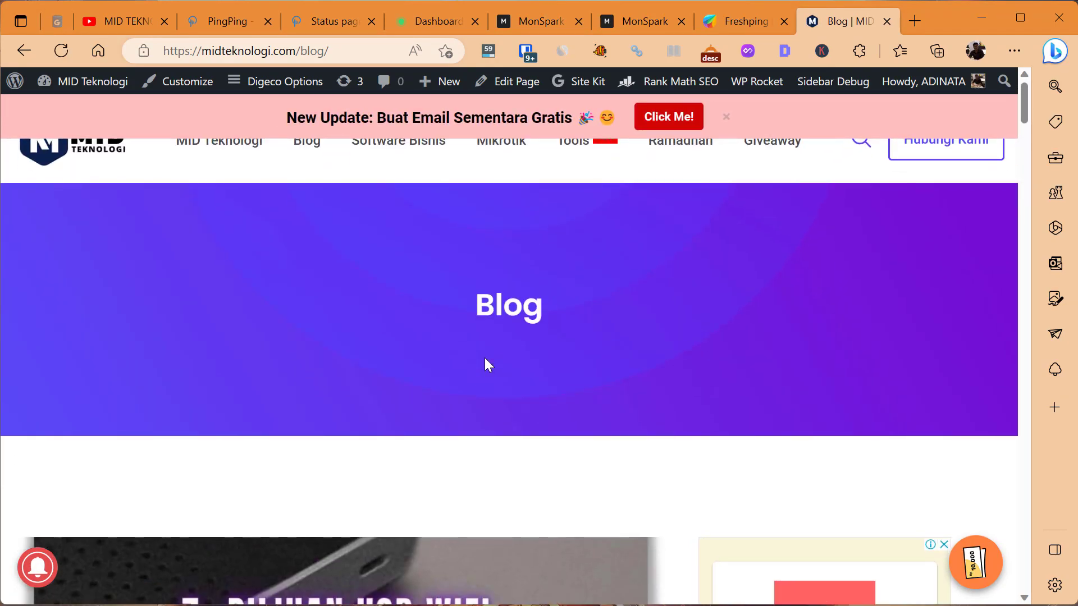
scroll(485, 359, "down", 5)
scroll(485, 359, "down", 5)
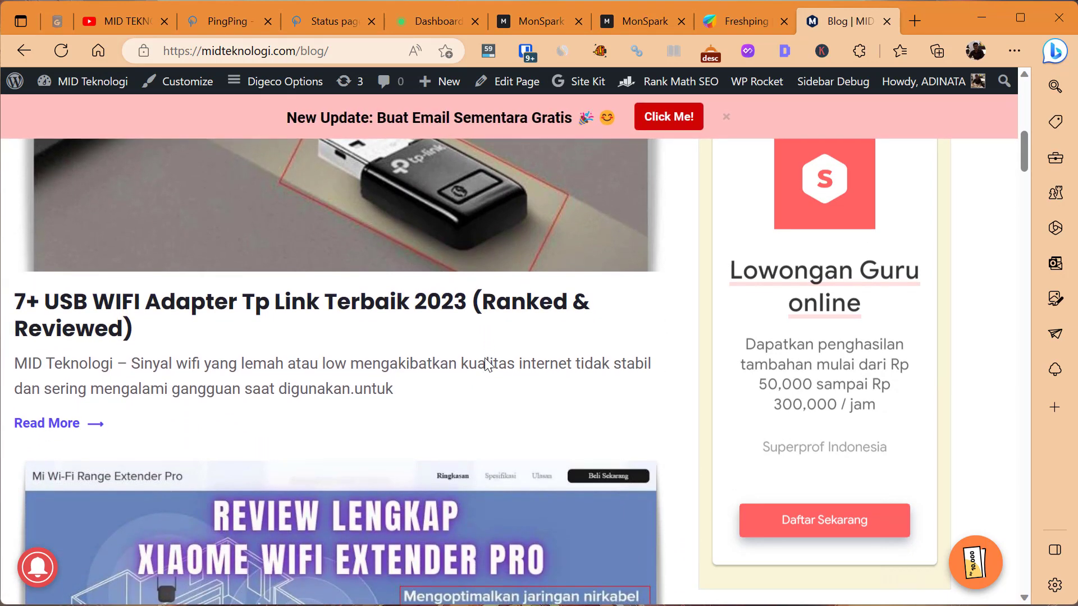
Step: Open google.com, search for "vulttr", and open the Vultr.com SSD VPS Servers result in a new browser tab
left_click(323, 53)
type("google.com")
key("Return")
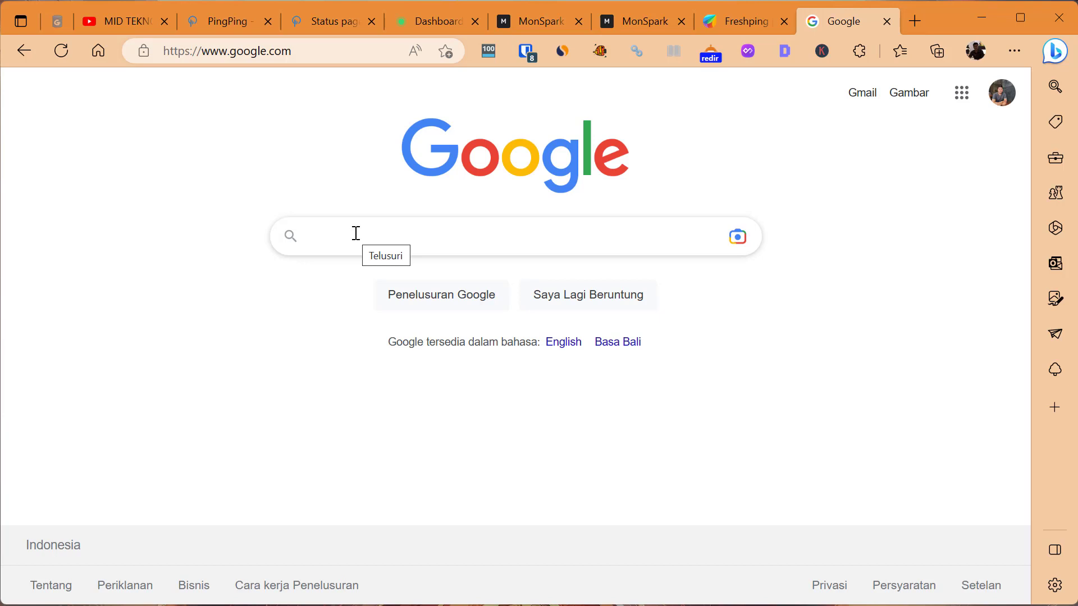
type("vulttr")
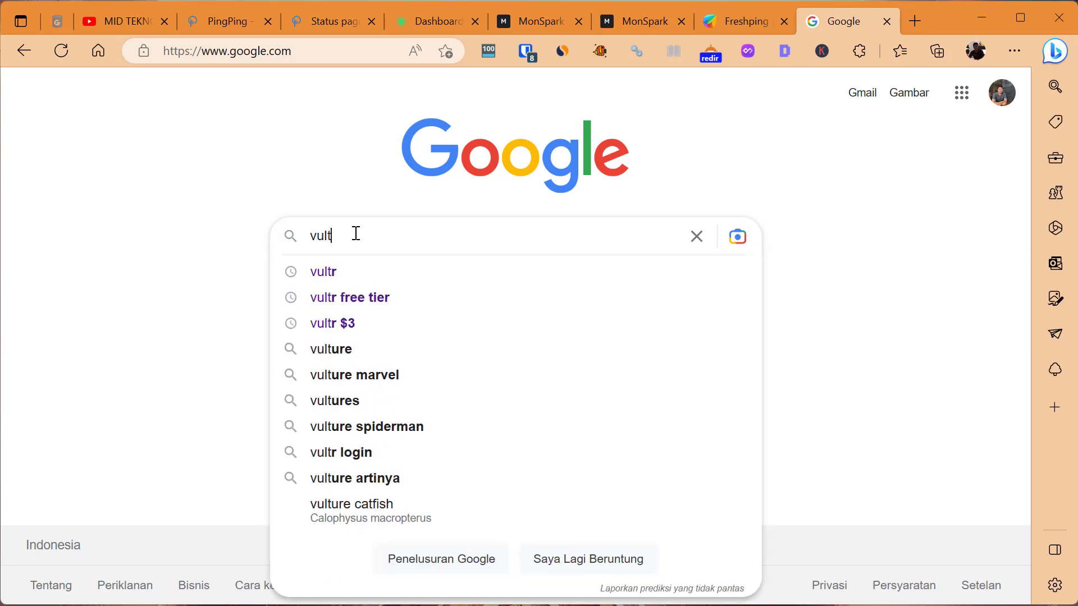
key("Return")
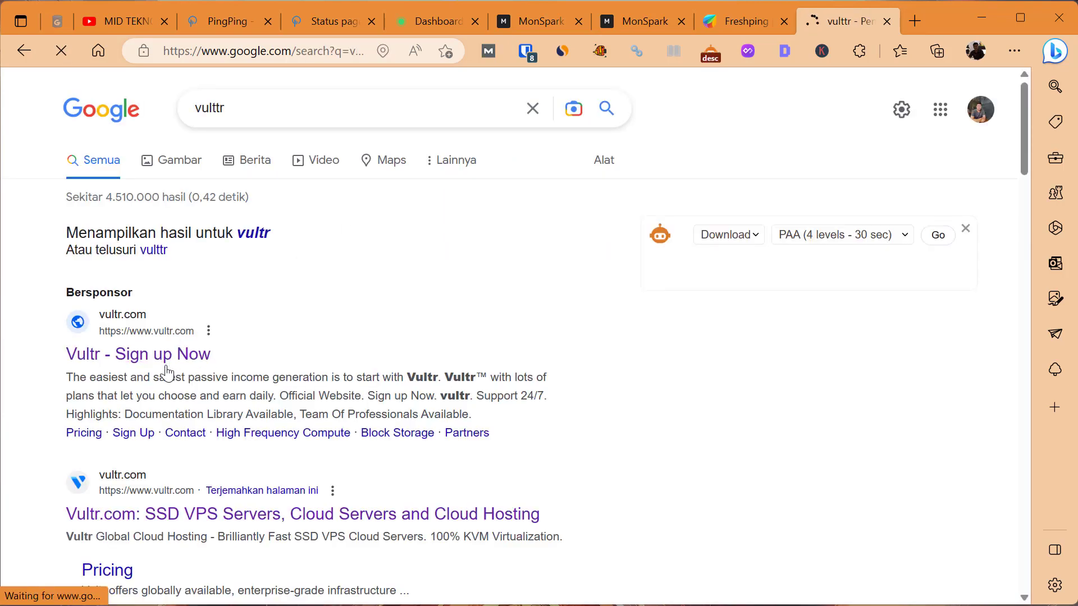
scroll(151, 337, "down", 3)
right_click(152, 317)
left_click(208, 384)
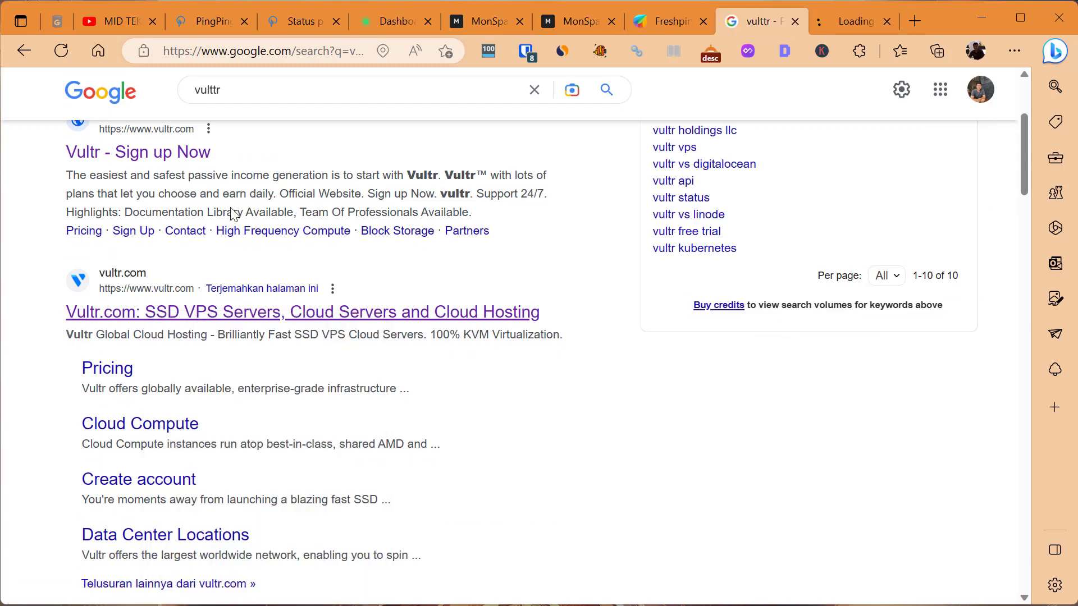
Step: Search Google for "review vpsbox" and open the VPSBox.id Cloud VPS Hosting result
double_click(254, 95)
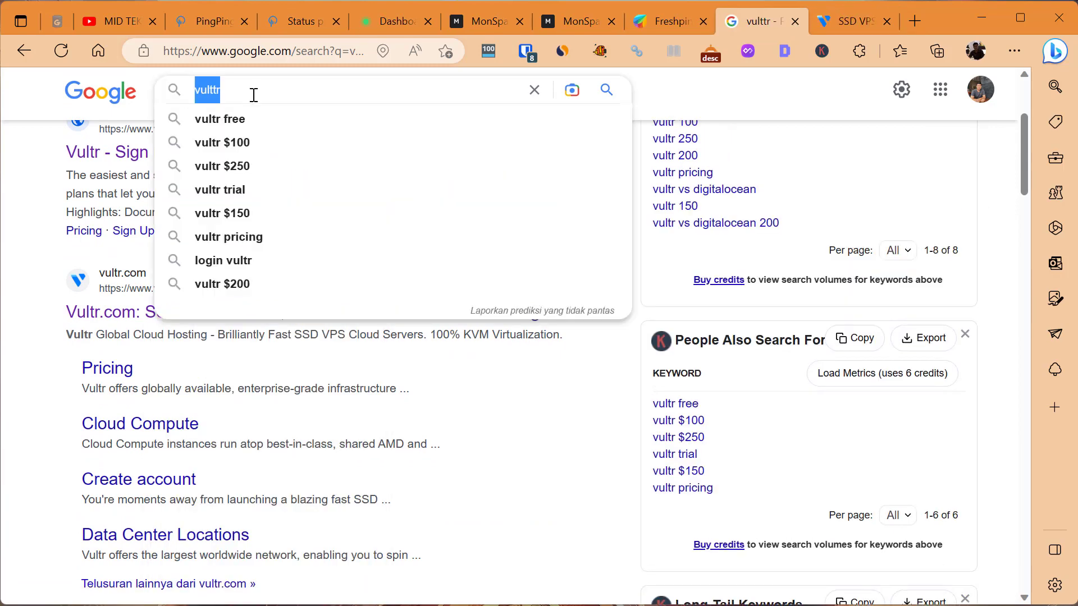
type("review vpsbox")
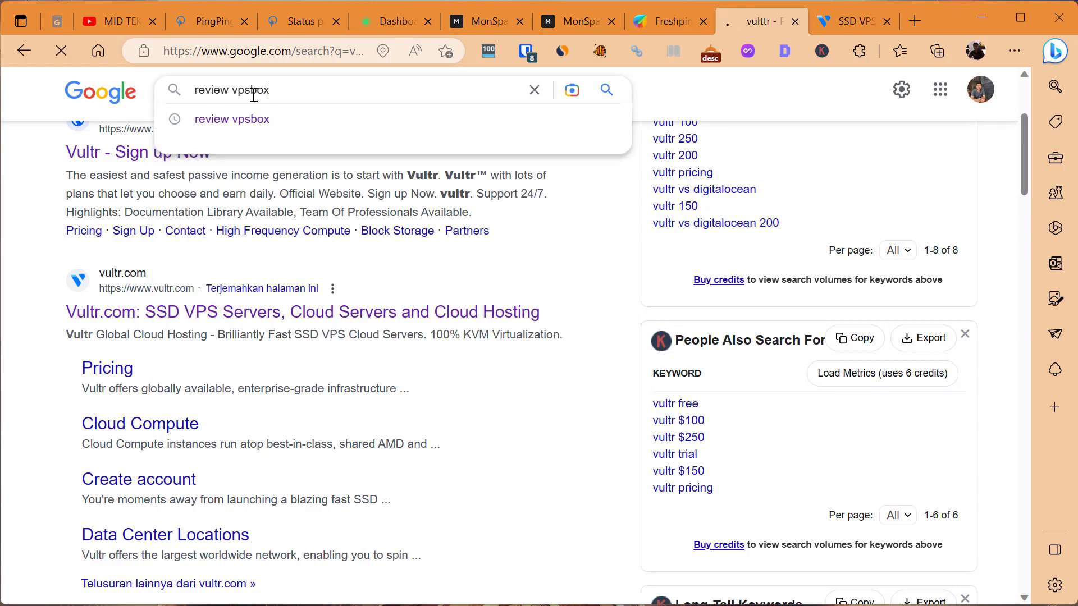
key("Return")
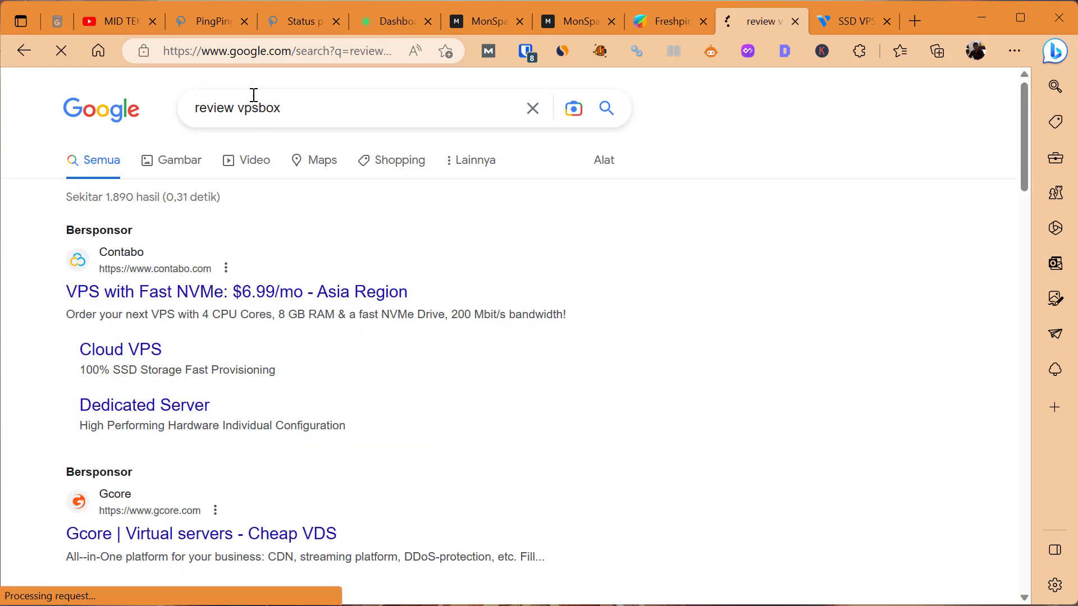
scroll(228, 306, "down", 10)
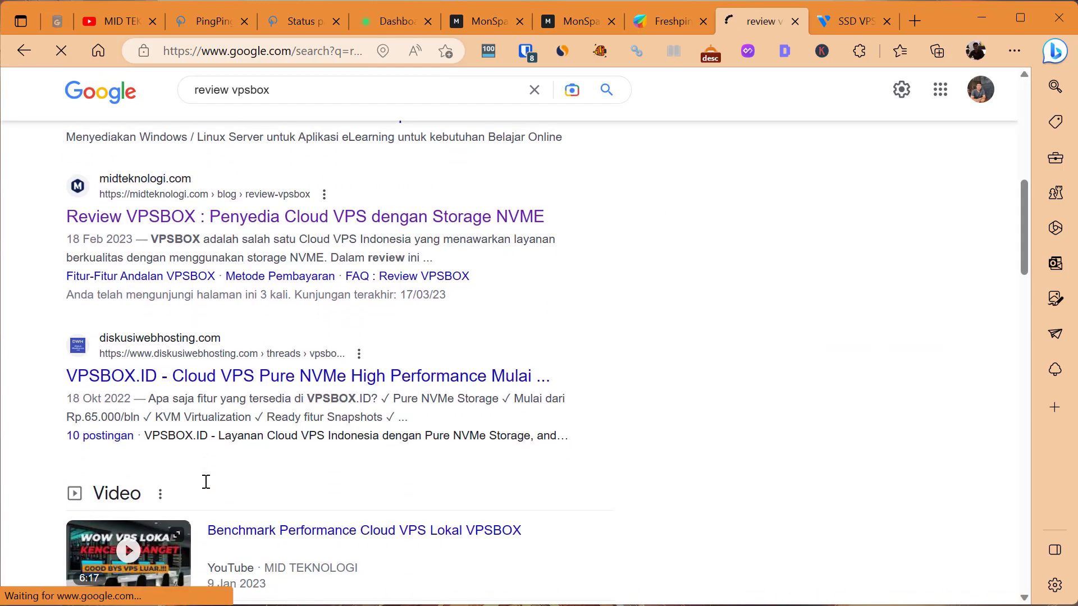
scroll(206, 481, "down", 10)
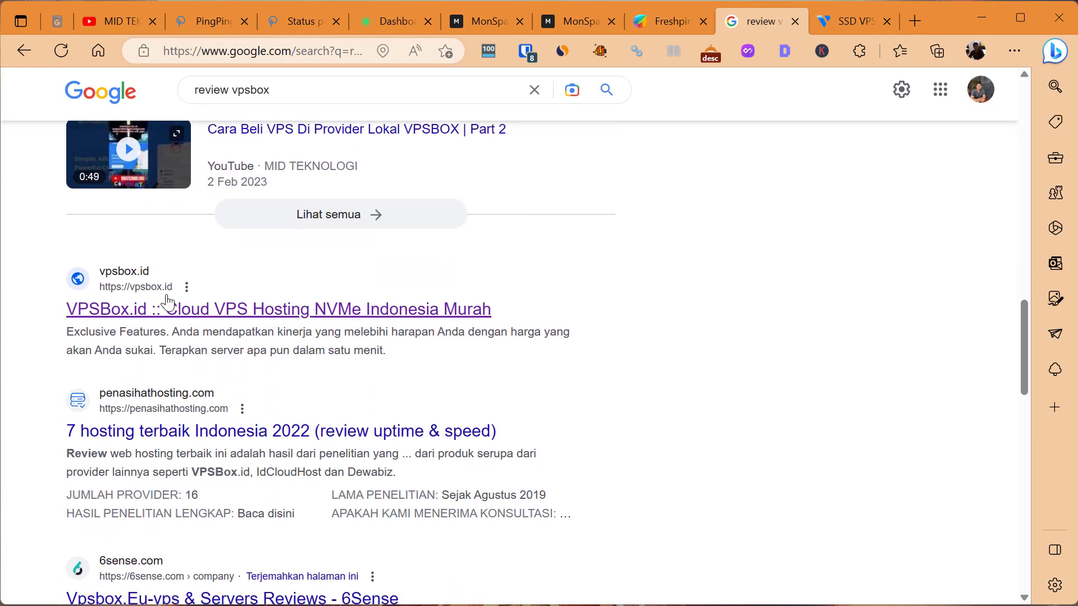
left_click(151, 308)
Step: Look over the Vultr and VPSBox homepages, closing the VPSBox page after viewing it
left_click(822, 23)
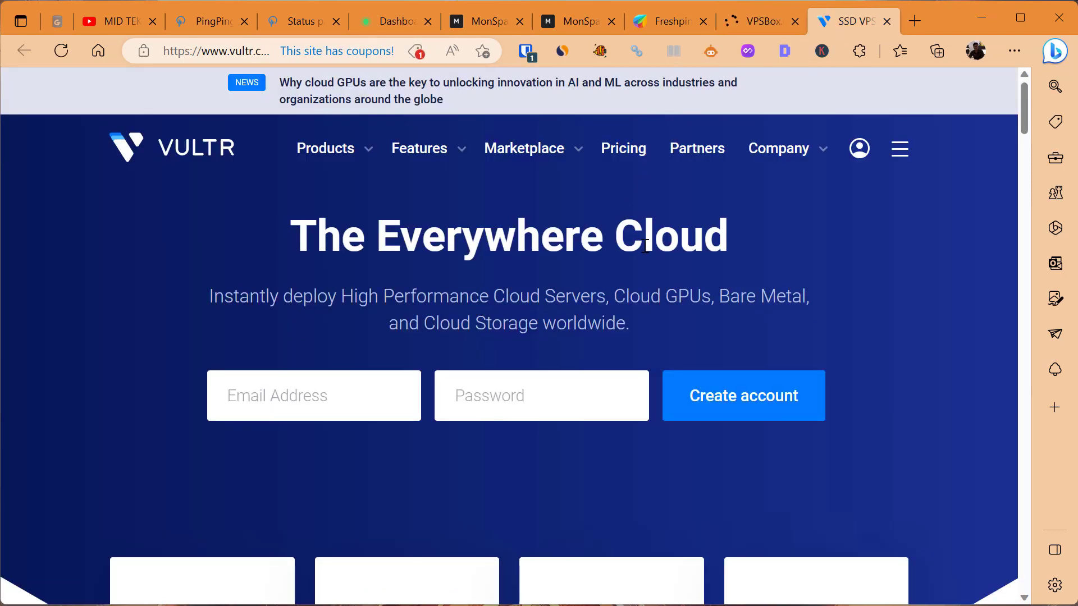
scroll(539, 224, "down", 6)
scroll(556, 494, "up", 6)
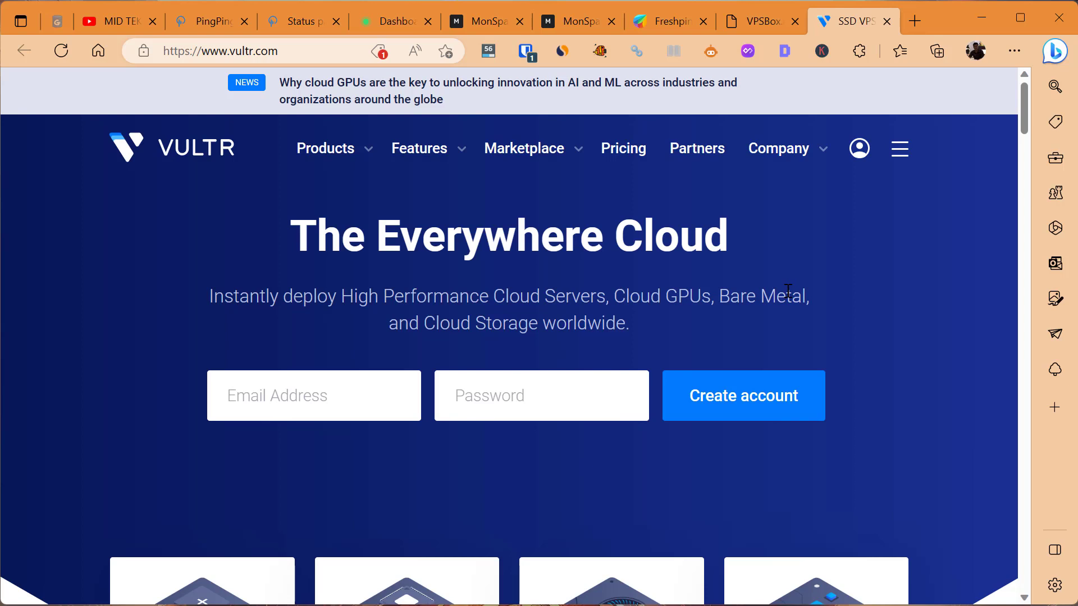
left_click(762, 24)
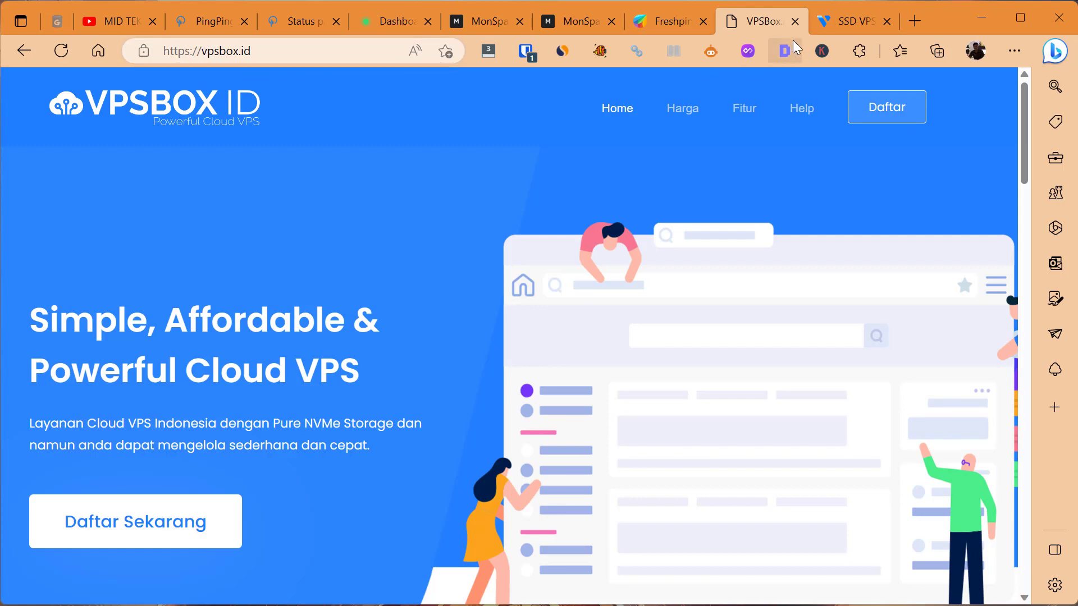
left_click(795, 23)
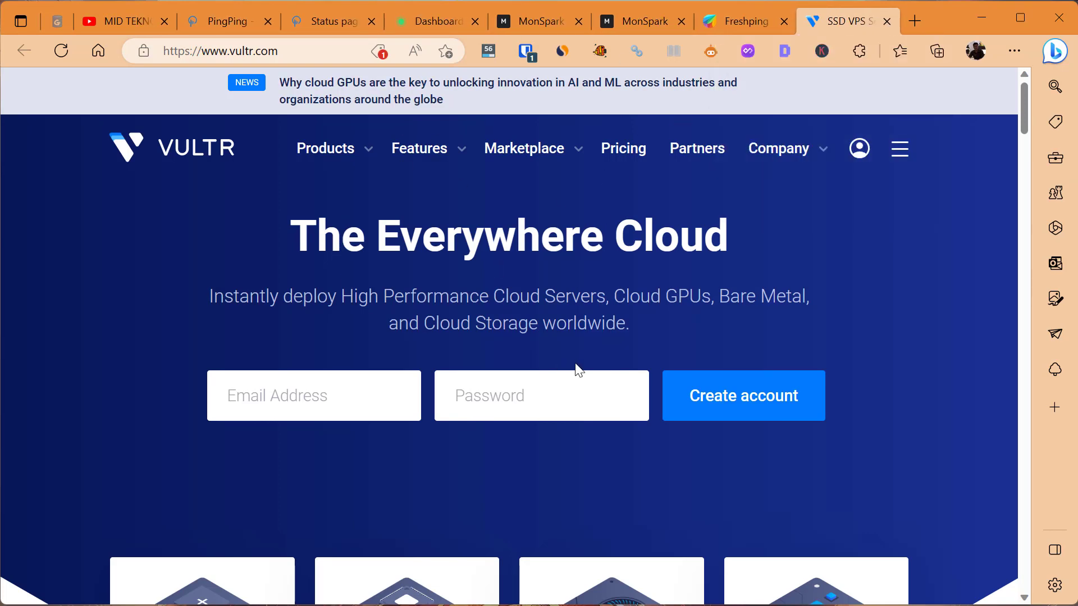
scroll(575, 364, "down", 15)
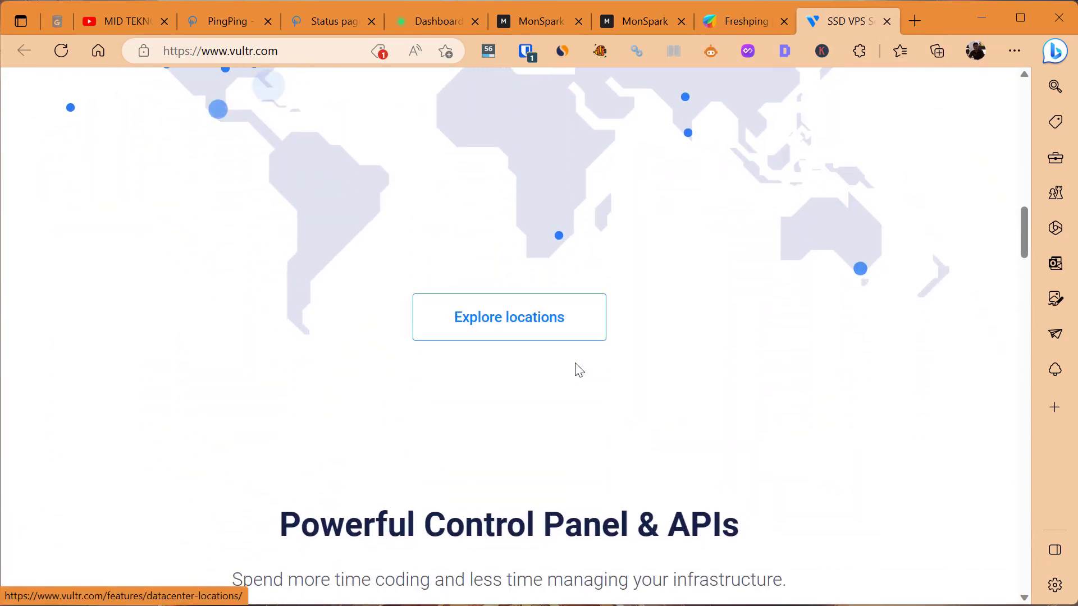
scroll(575, 364, "up", 15)
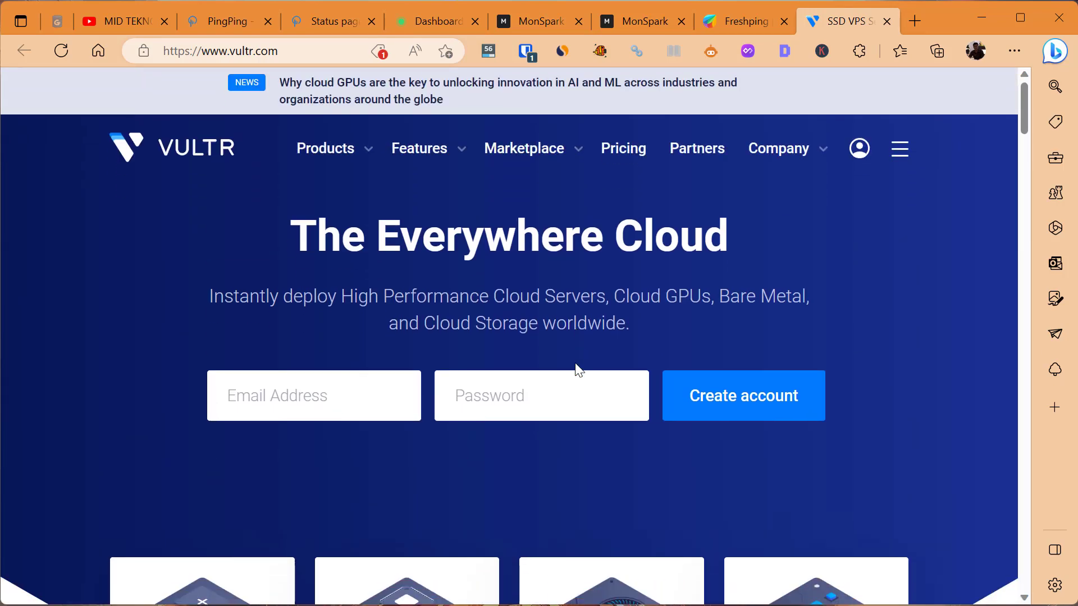
Step: Search Google for "shared hosting niagahoster" from the Vultr tab
left_click(306, 49)
type("shar")
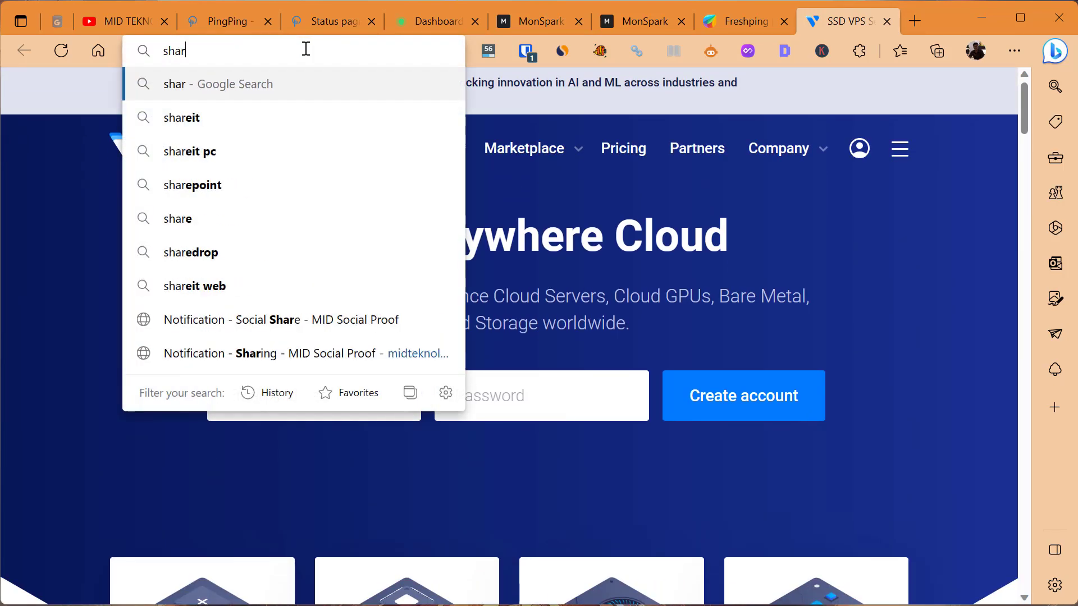
type("4ed")
key("BackSpace")
key("BackSpace")
key("BackSpace")
type("ed hos")
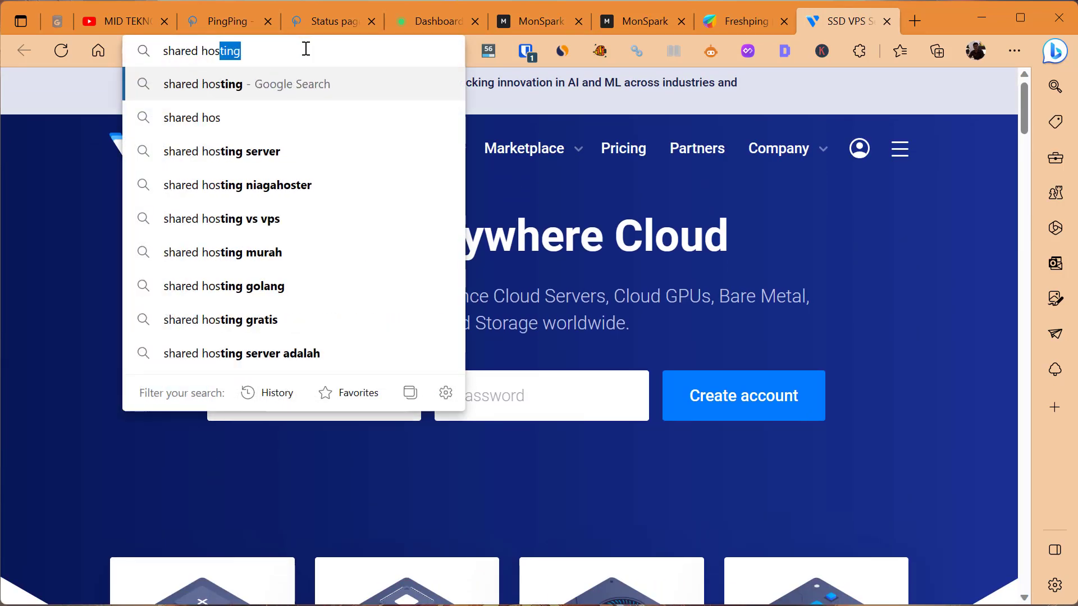
type("ting niag")
key("Return")
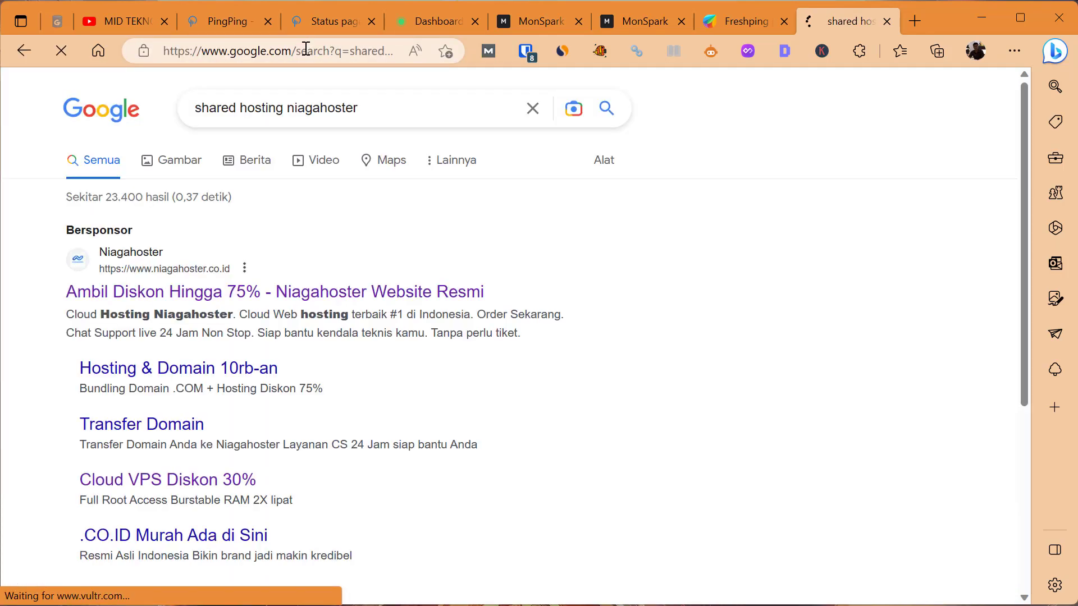
Step: Open Niagahoster's article "Shared Hosting vs Cloud Hosting: Mana yang Lebih Bagus?" from the search results
scroll(266, 280, "down", 7)
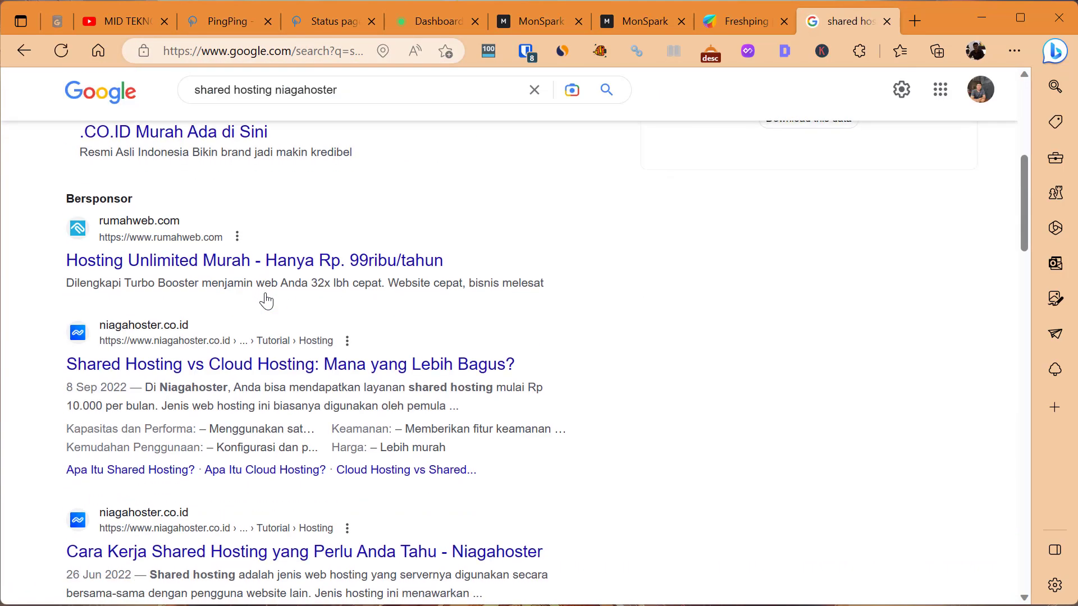
scroll(267, 298, "down", 3)
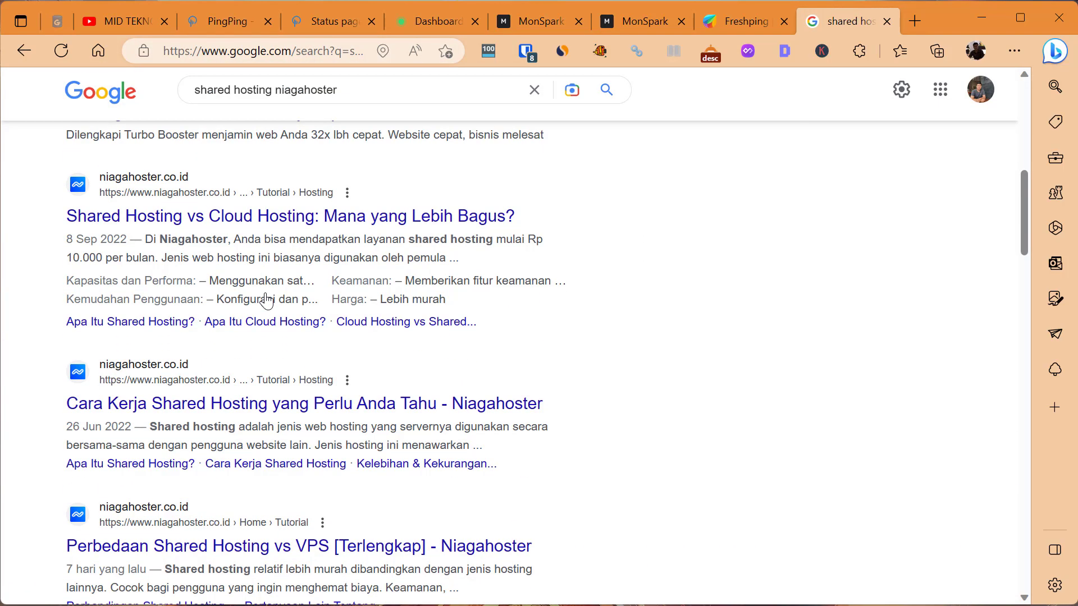
left_click(289, 209)
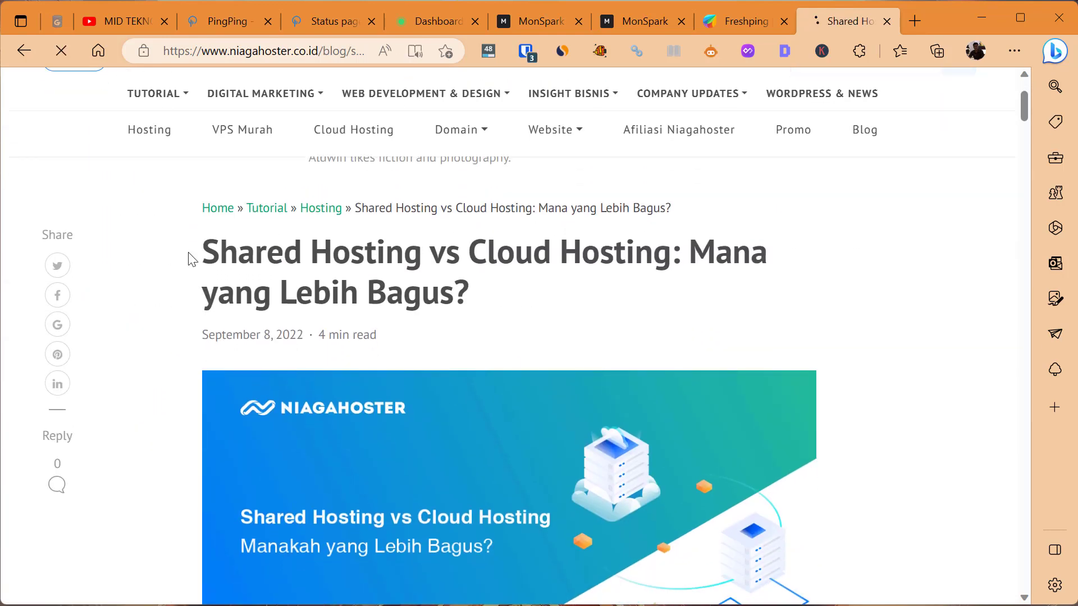
Step: Examine the Niagahoster article's title and header, highlighting the words "Cloud Hosting" in the title
left_click_drag(188, 257, 673, 255)
left_click(446, 264)
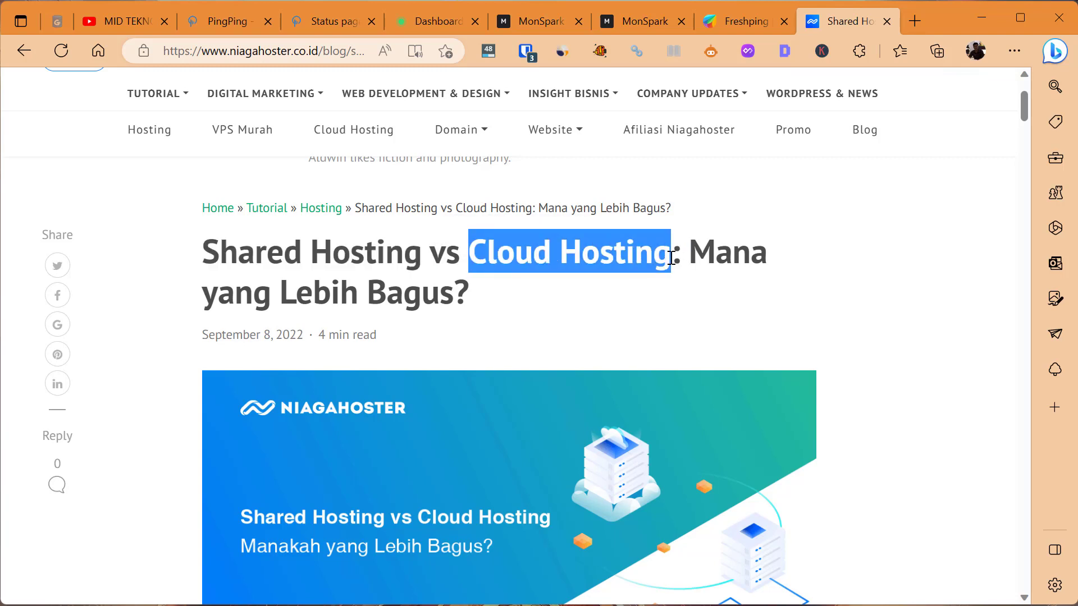
left_click(666, 303)
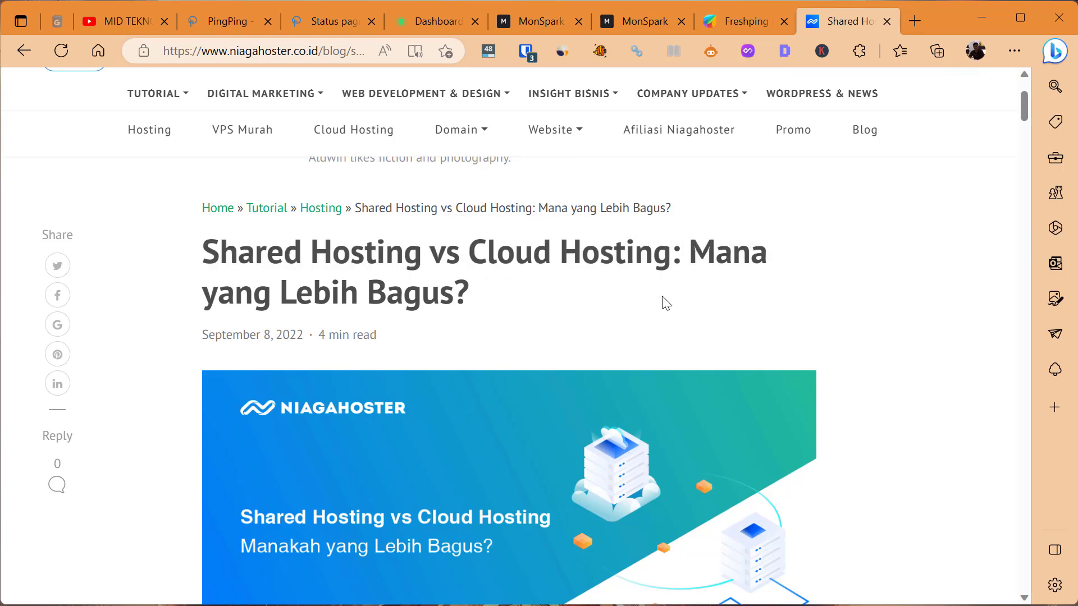
scroll(667, 303, "down", 2)
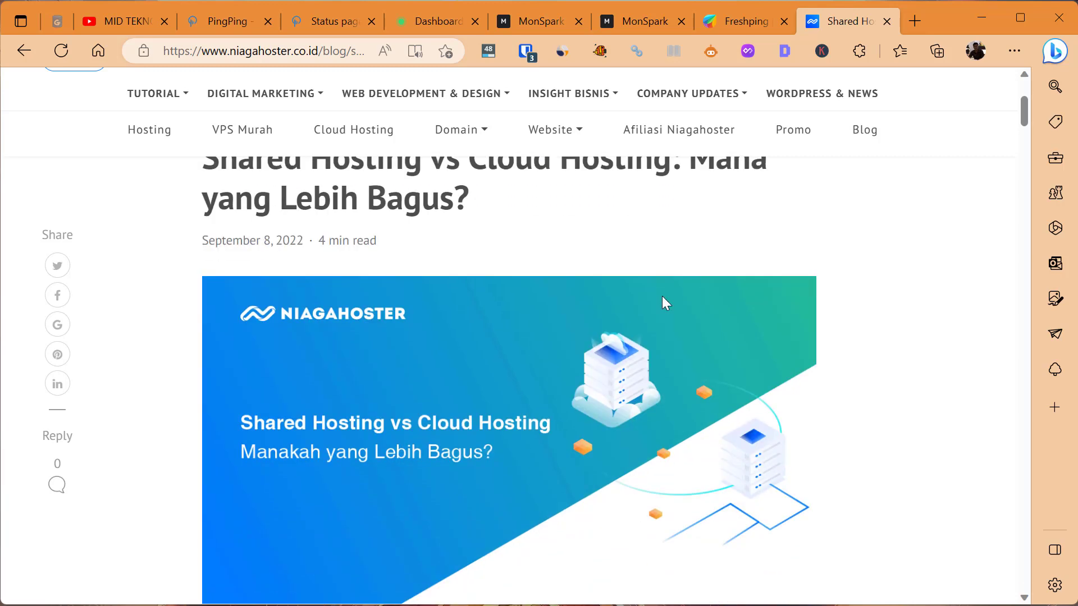
scroll(666, 303, "up", 4)
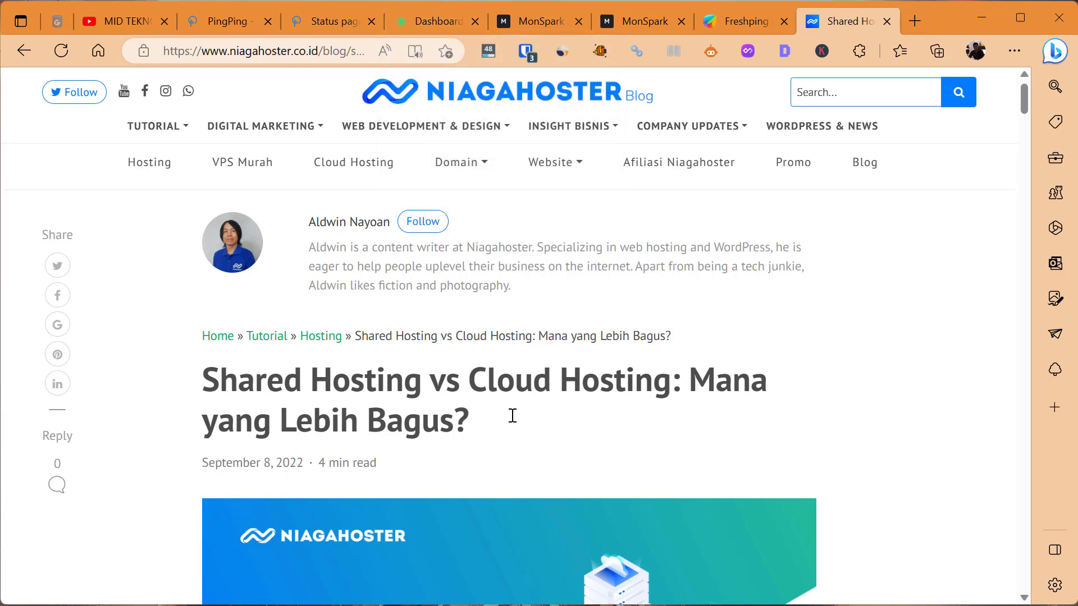
left_click_drag(471, 385, 670, 389)
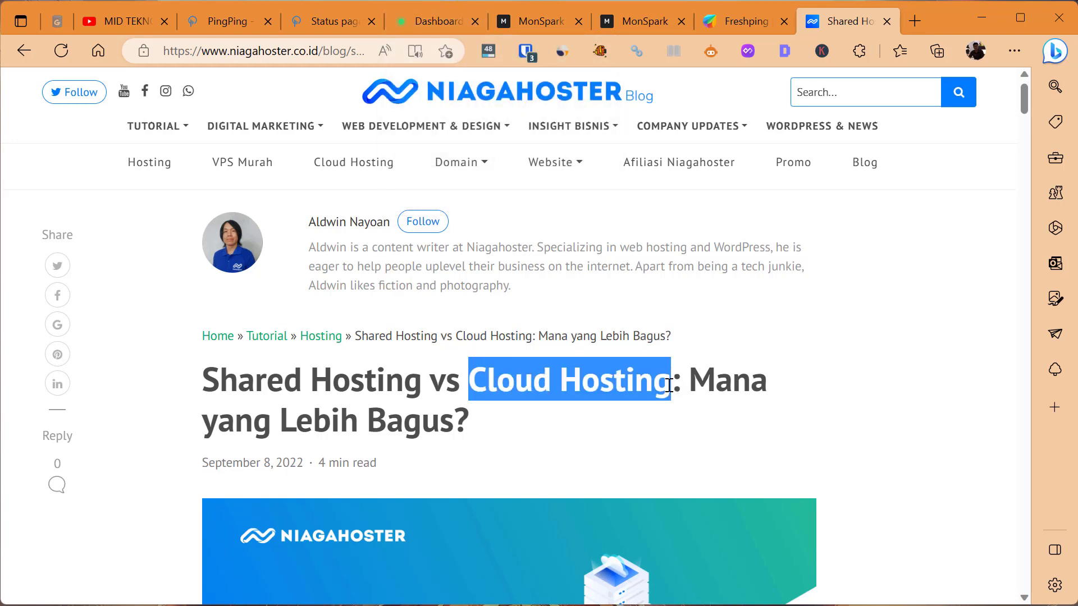
left_click(668, 382)
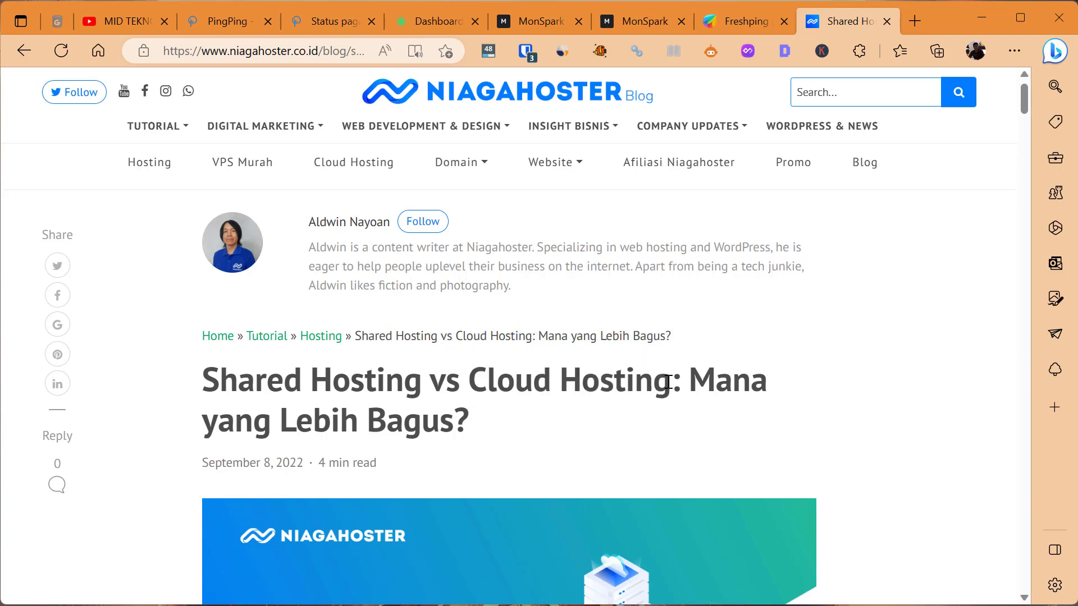
left_click_drag(670, 383, 468, 384)
left_click(478, 324)
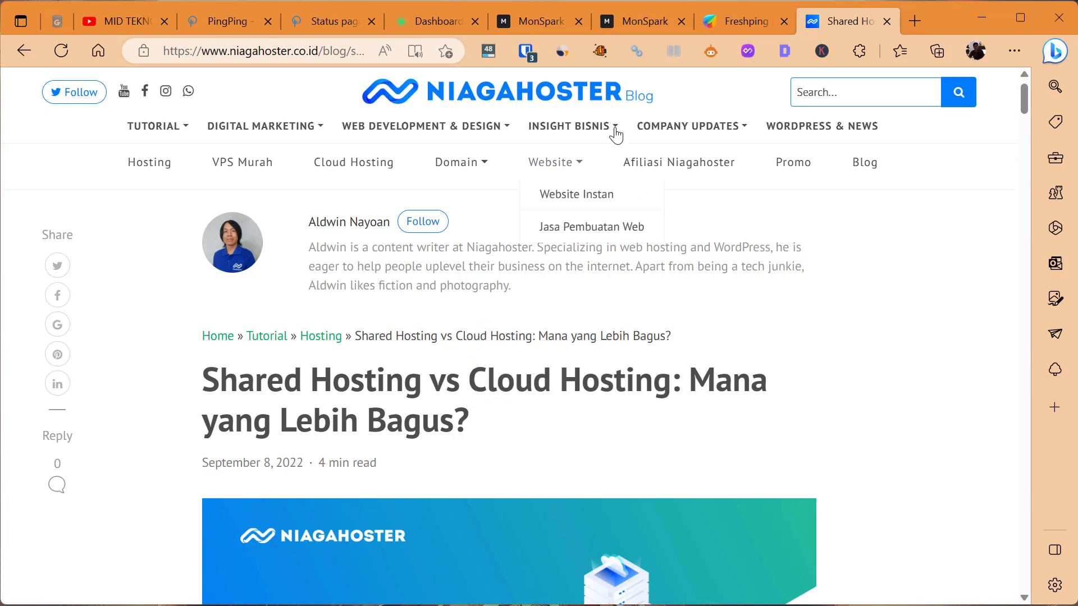
mouse_move(572, 127)
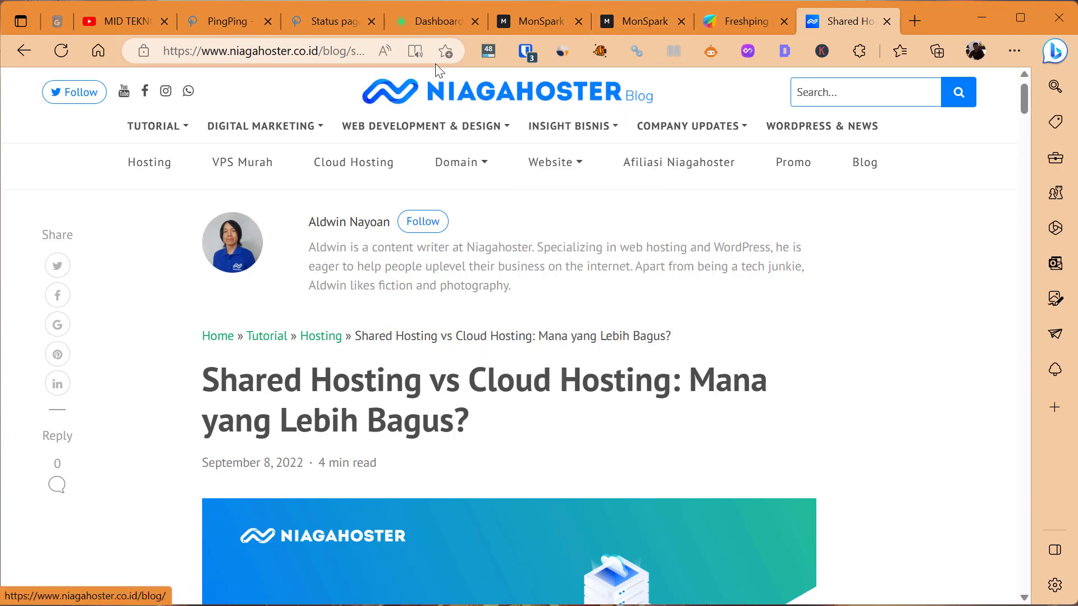
left_click(253, 51)
Step: Return to MonSpark's Create Monitor page and examine the remaining monitor types, from DNS Record and IP Blacklist through Port Discovery, URL and Source Code
left_click(525, 18)
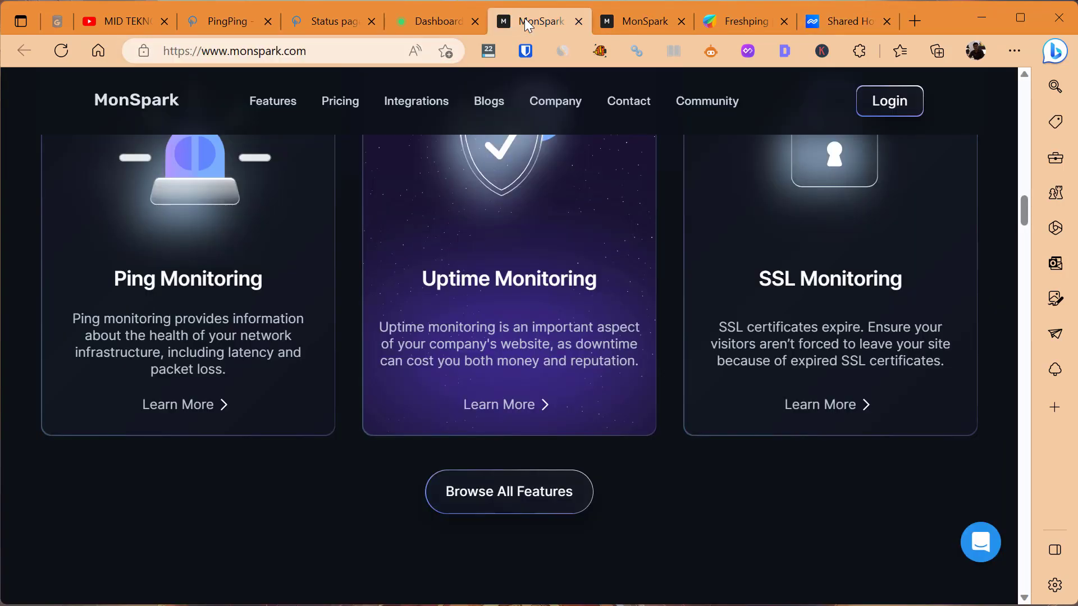
scroll(507, 459, "up", 10)
left_click(628, 16)
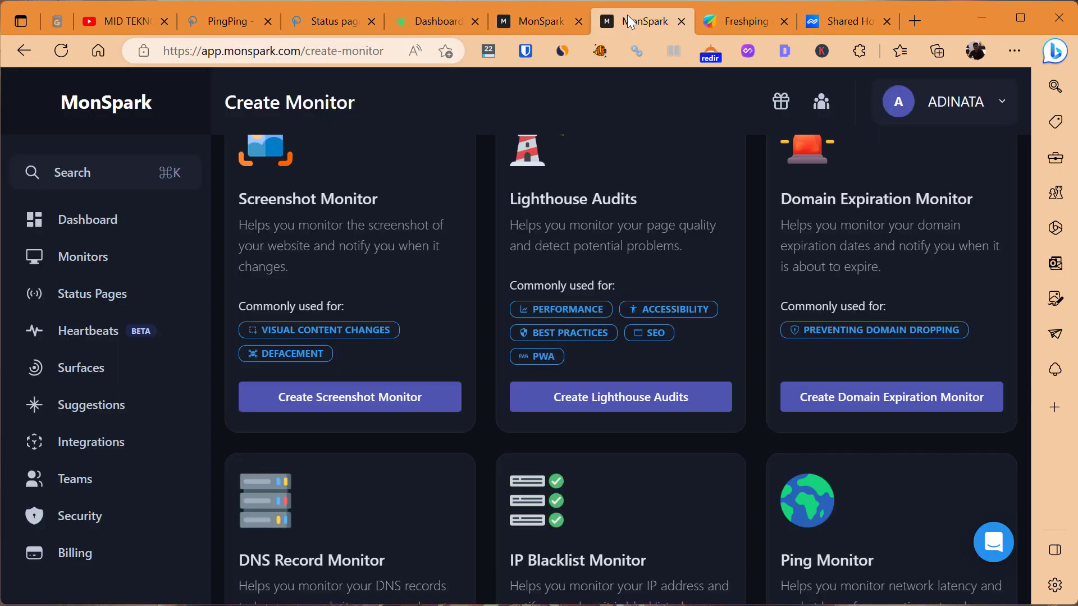
scroll(578, 328, "up", 6)
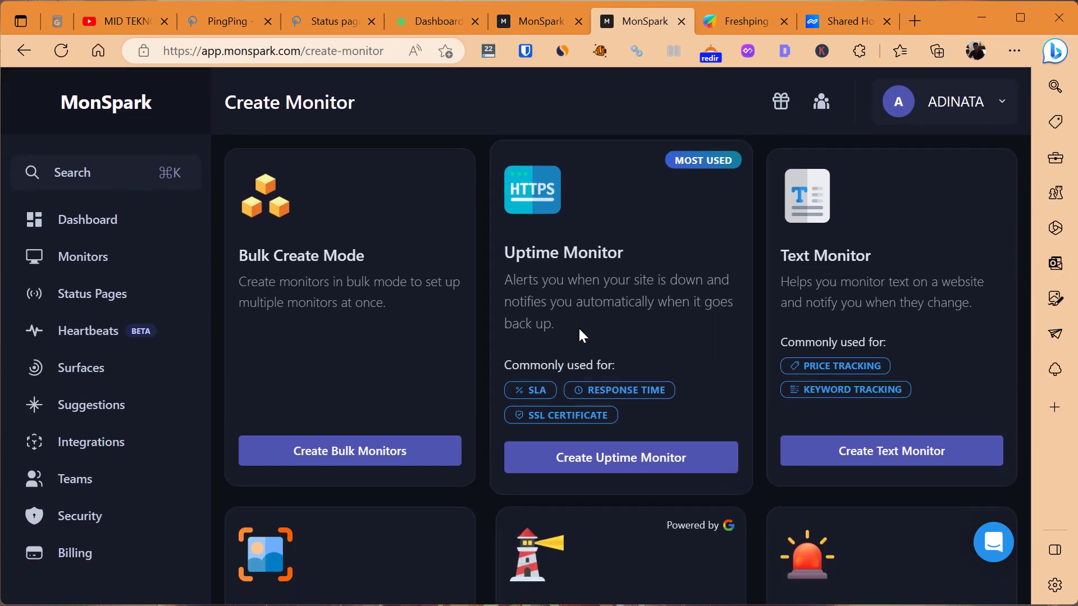
scroll(579, 331, "down", 10)
scroll(580, 332, "down", 4)
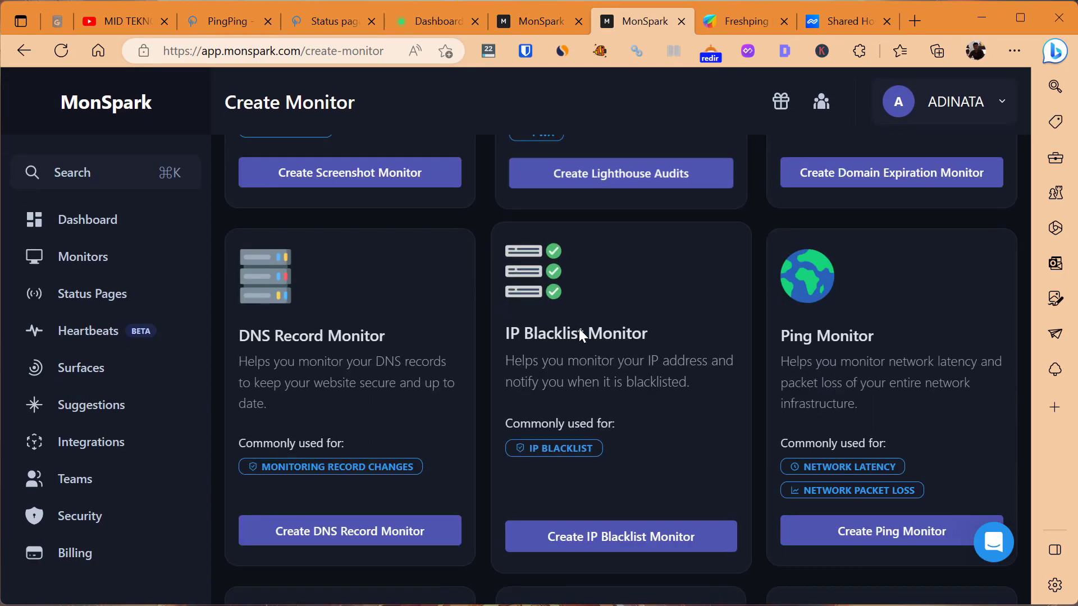
scroll(579, 331, "up", 4)
scroll(578, 327, "down", 10)
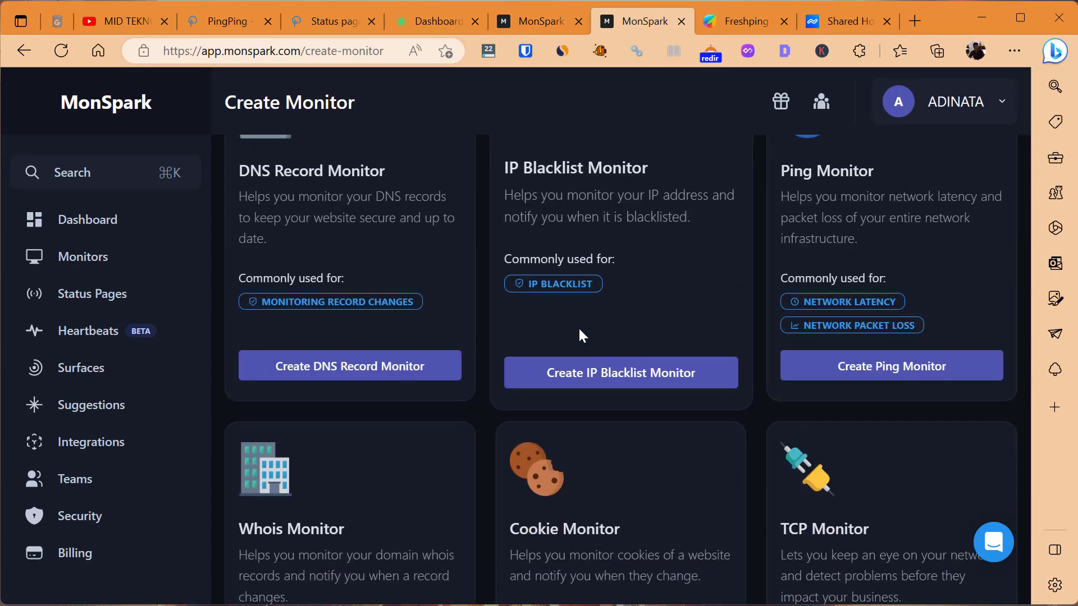
scroll(578, 331, "down", 5)
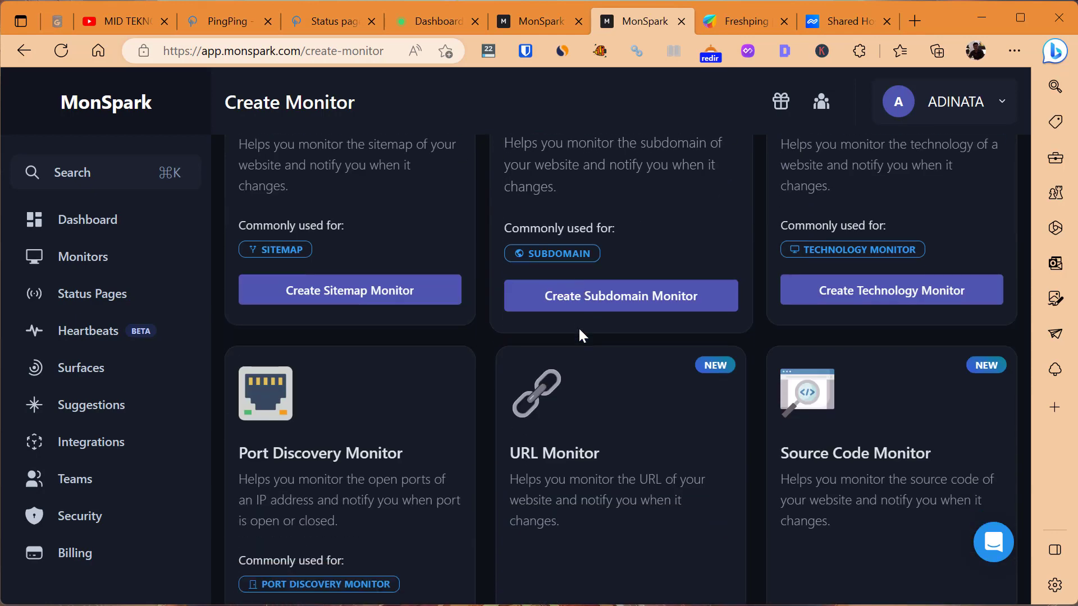
Step: Examine the monitor types on MonSpark's Create Monitor page, from Bulk Create Mode and Uptime to Sitemap, Subdomain, Technology and Source Code
scroll(578, 331, "up", 5)
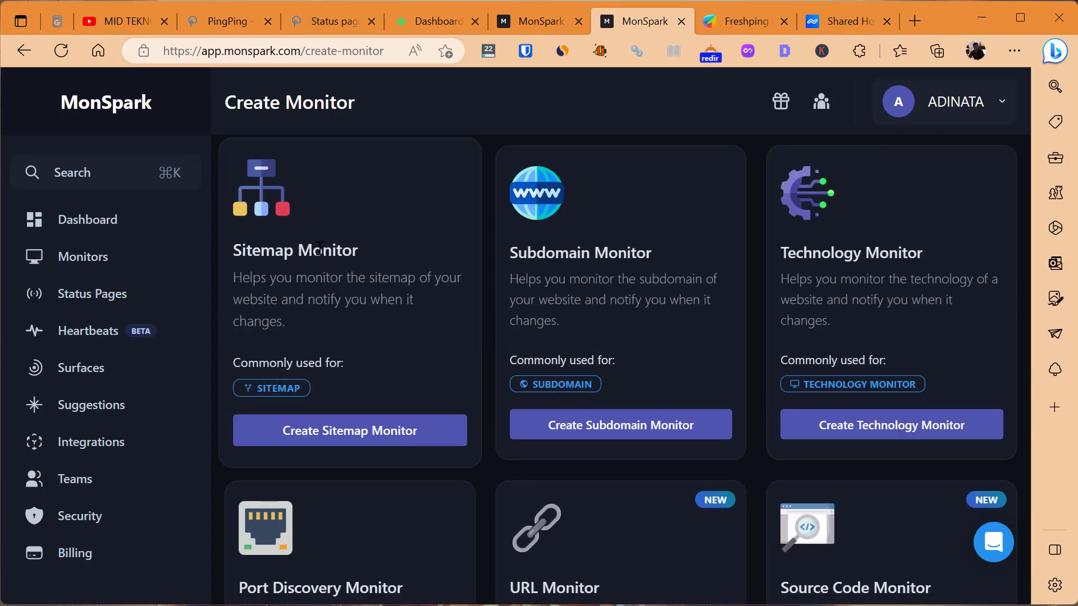
left_click_drag(350, 251, 235, 251)
left_click(601, 250)
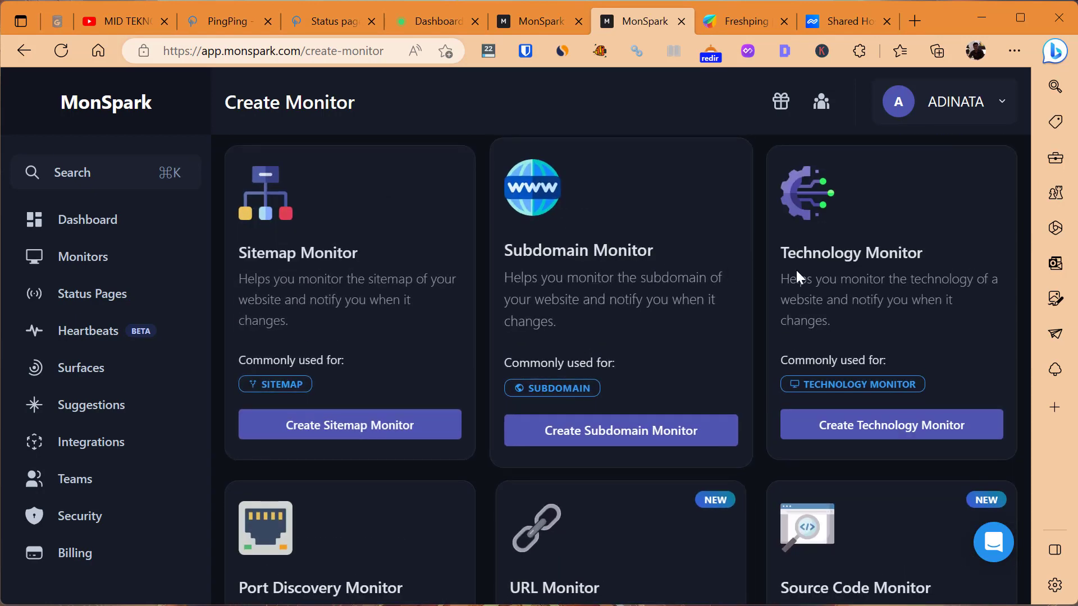
scroll(693, 448, "down", 5)
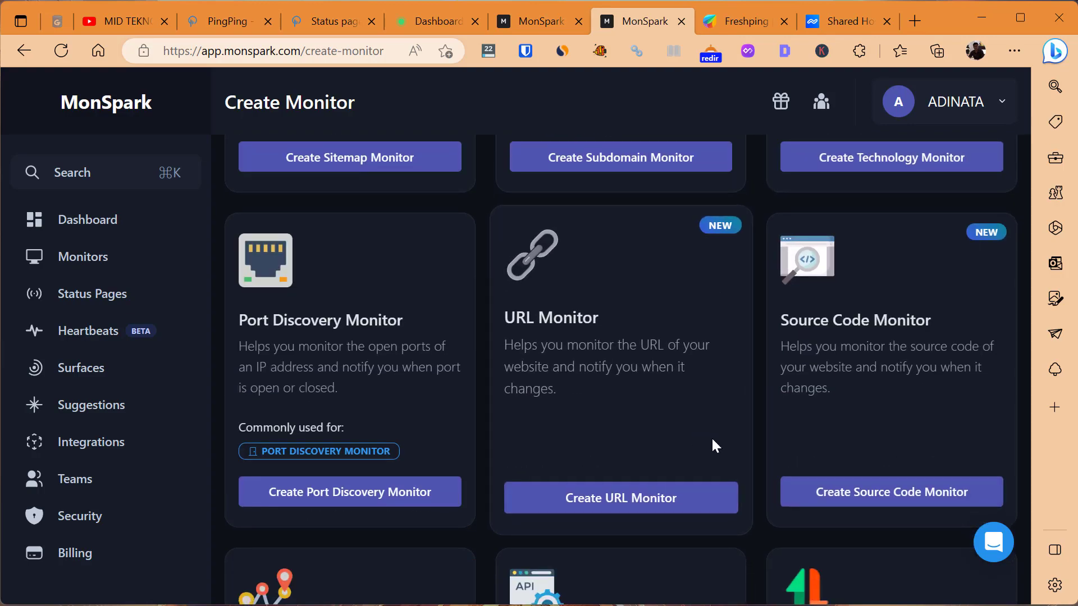
scroll(712, 444, "down", 10)
scroll(711, 444, "up", 5)
scroll(712, 441, "up", 5)
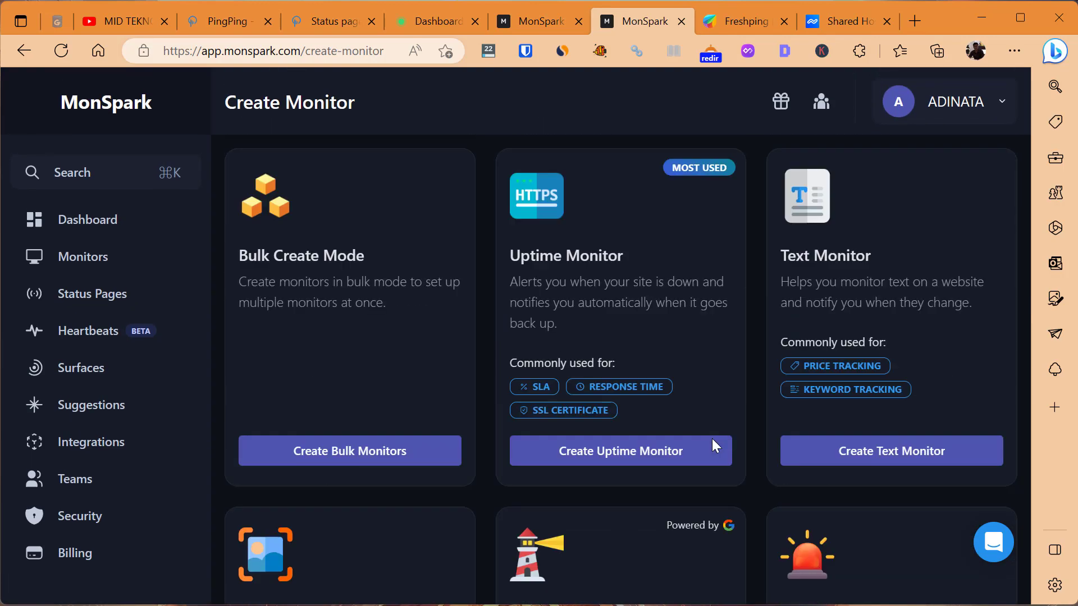
scroll(712, 441, "down", 6)
scroll(713, 440, "down", 8)
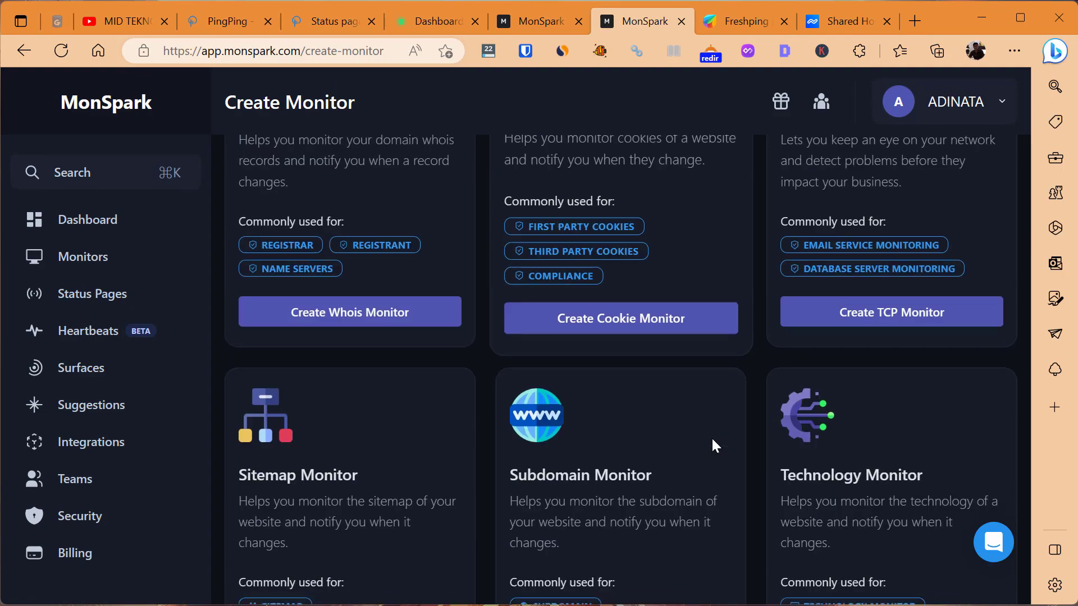
scroll(713, 444, "up", 12)
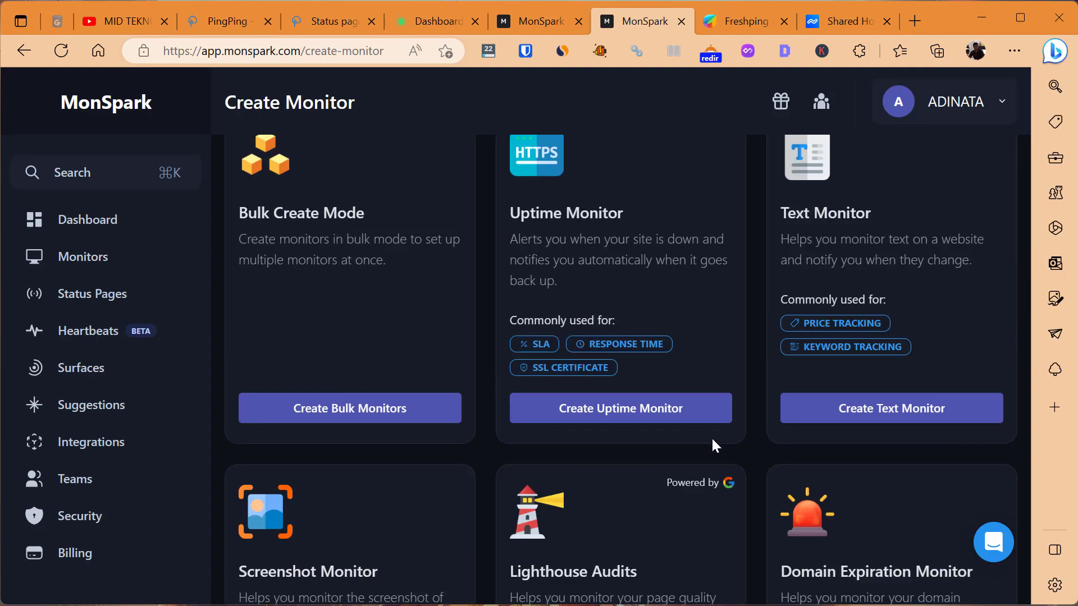
Step: Switch to the Freshping page, closing the Niagahoster article, and examine its "Free Forever" label and website monitoring sign-up section
left_click(750, 21)
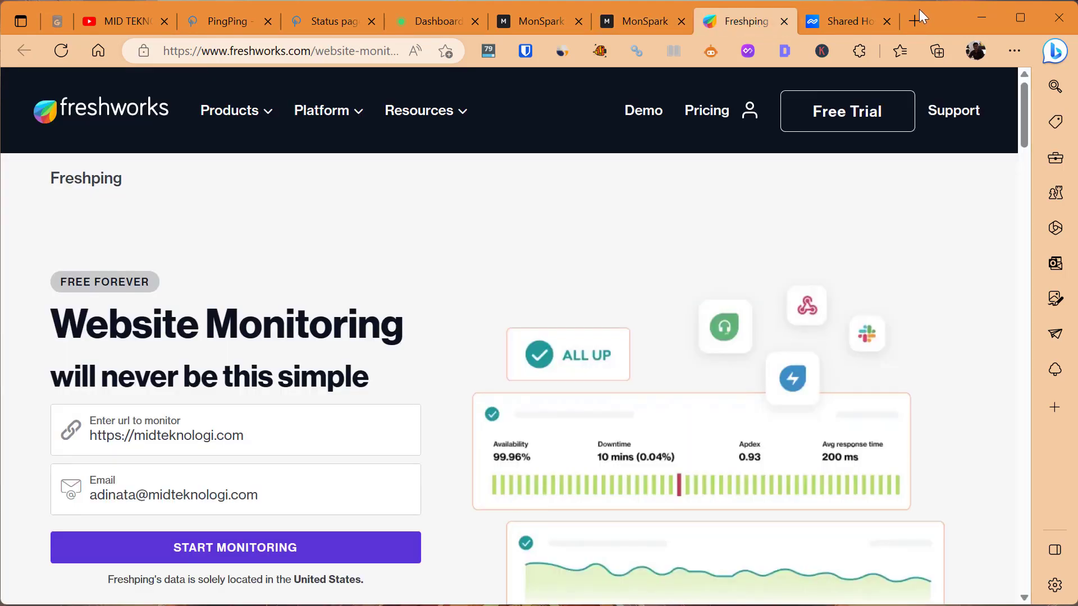
left_click(887, 21)
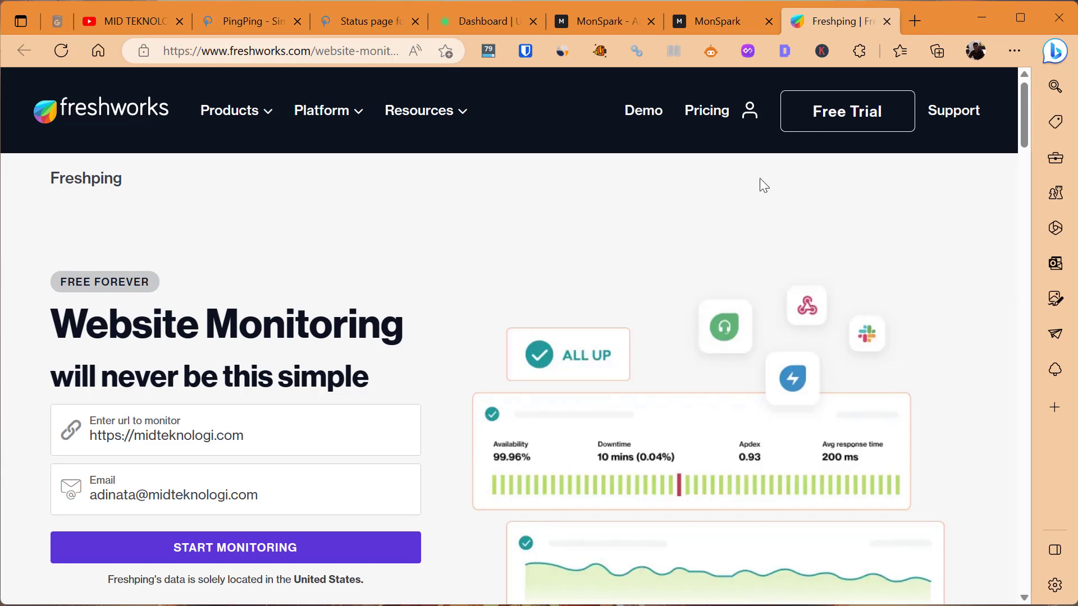
scroll(759, 177, "down", 3)
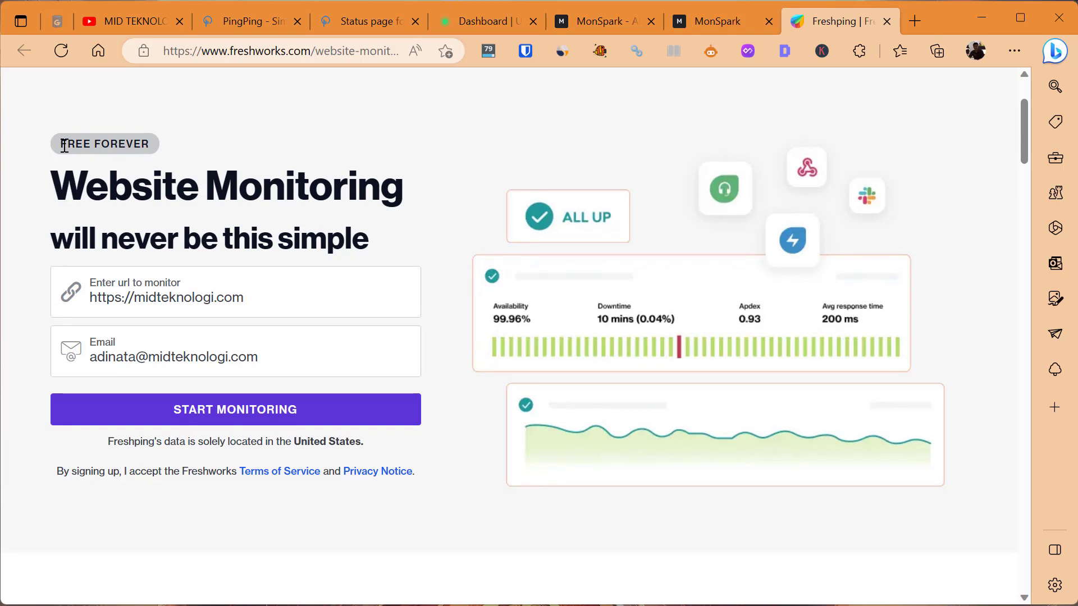
left_click_drag(62, 145, 155, 145)
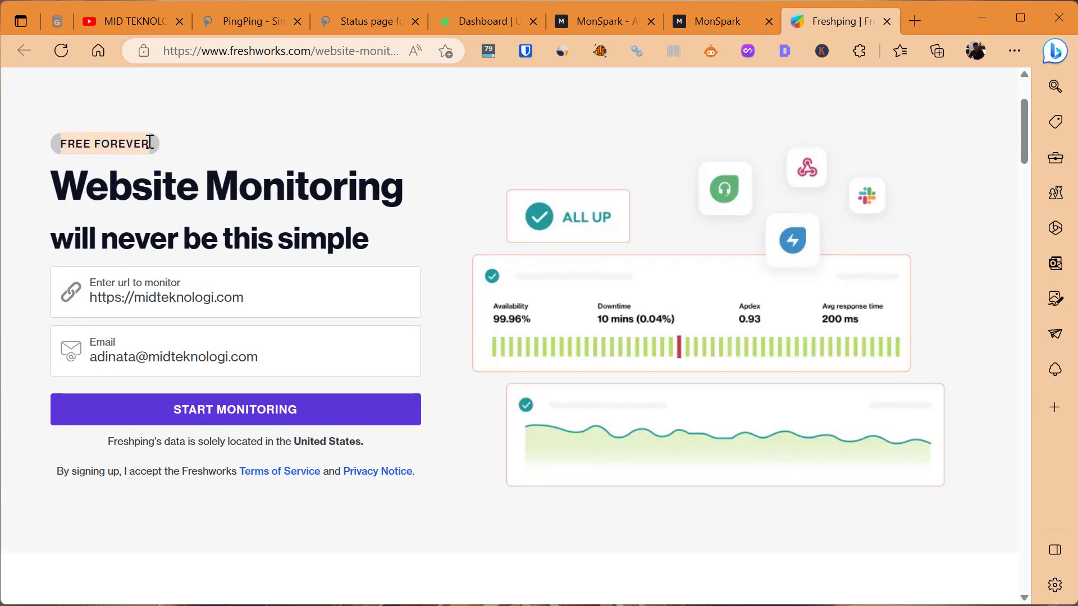
left_click(323, 165)
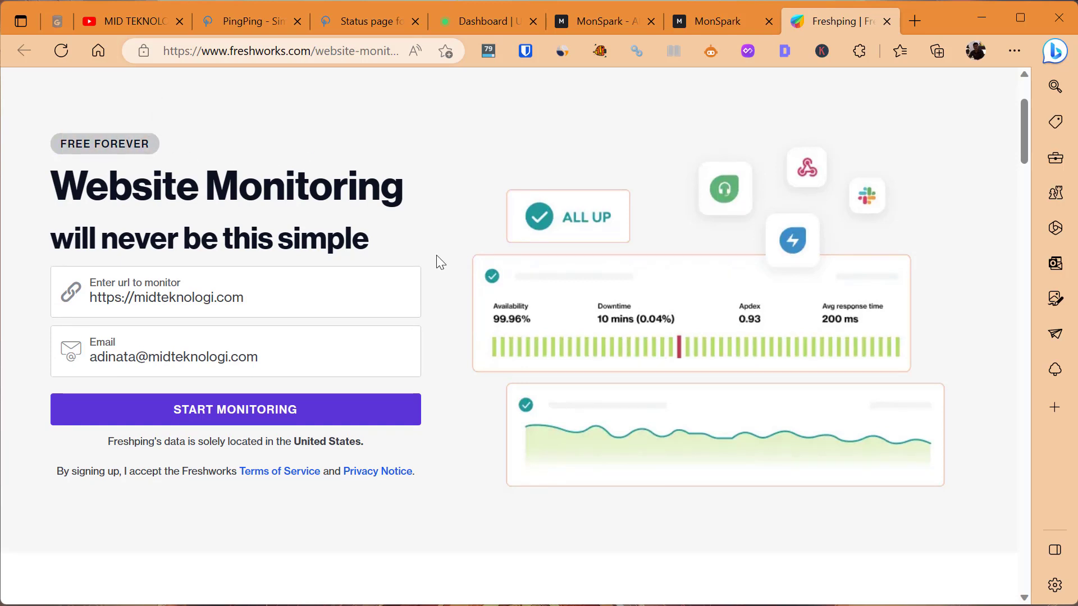
scroll(441, 262, "up", 2)
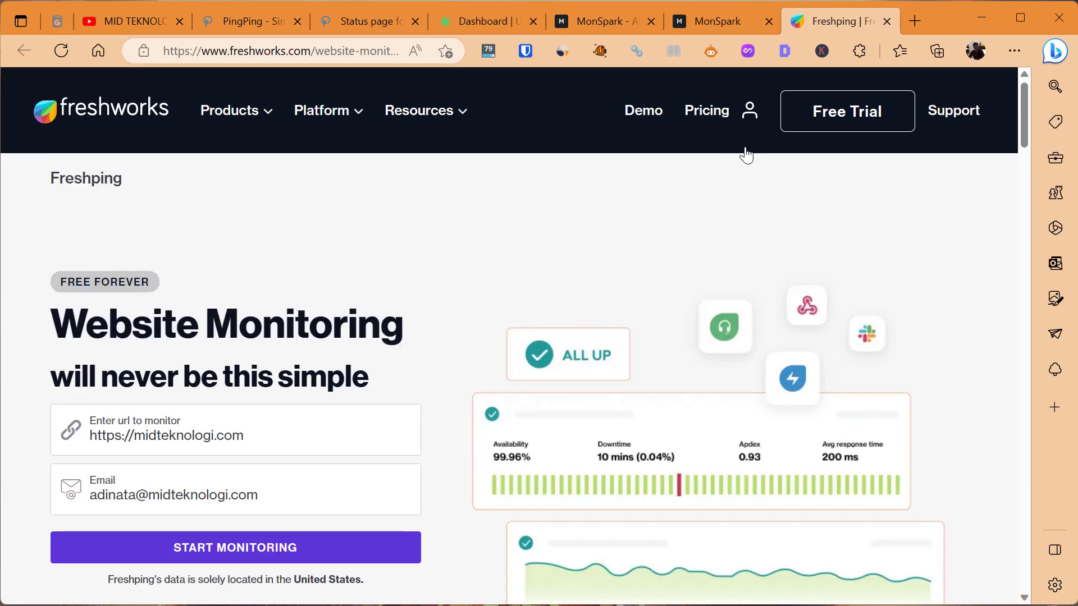
scroll(394, 354, "down", 3)
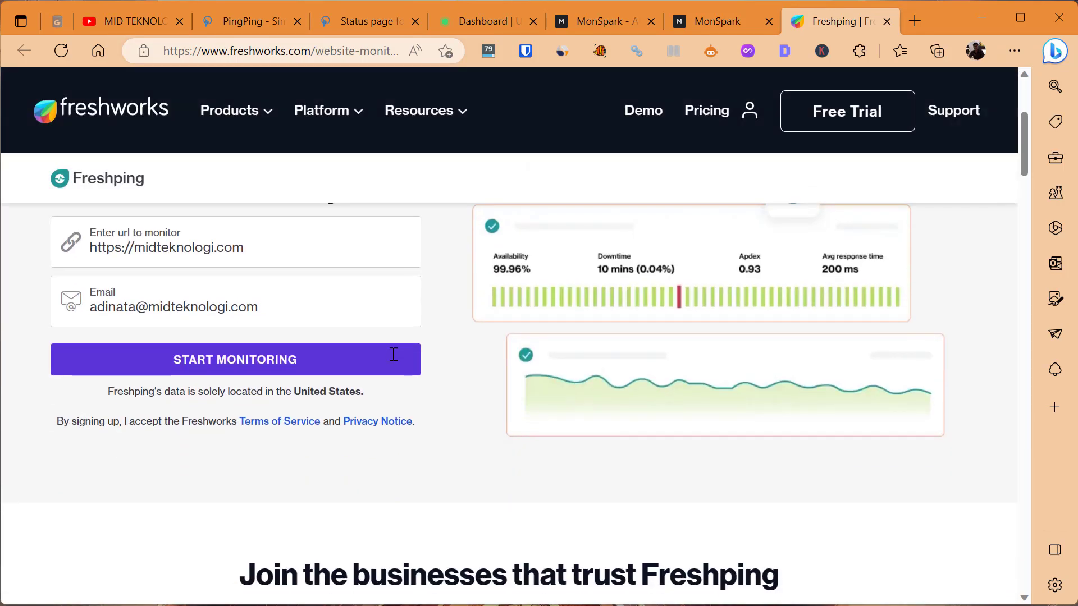
Step: Open the Freshping account dashboard at midteknologi.freshping.io/dashboard
left_click(318, 51)
type("fres")
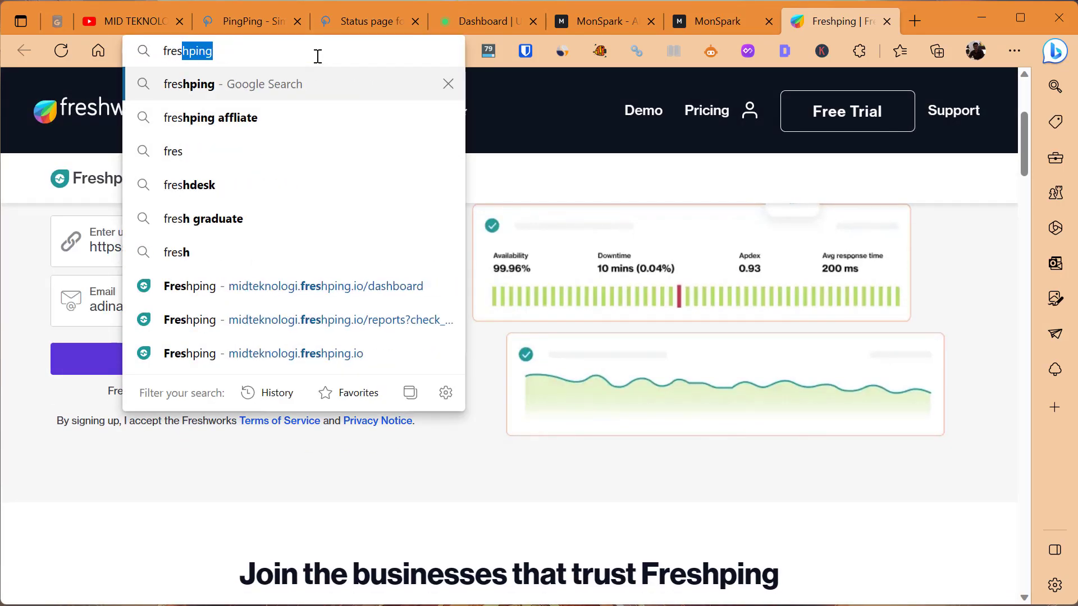
key("Up")
key("Up")
key("Up")
key("Return")
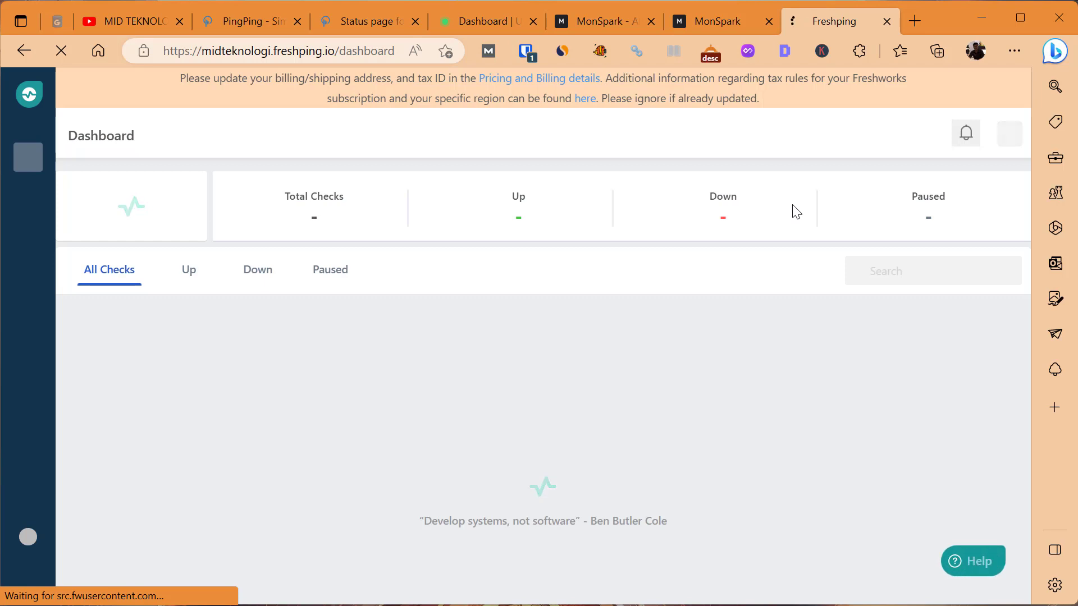
scroll(796, 213, "down", 1)
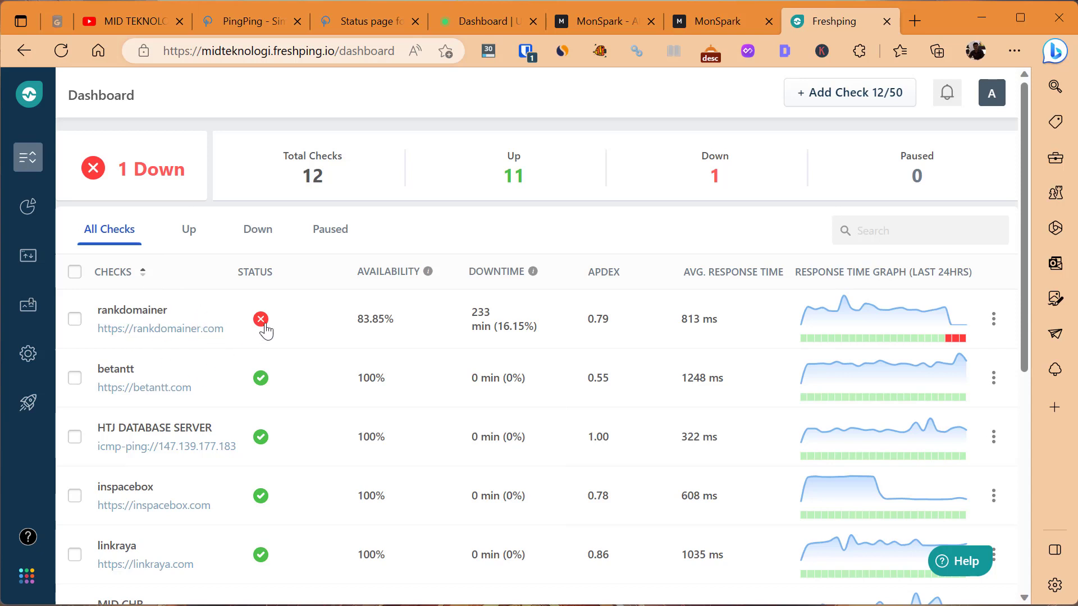
Step: Open the report of the rankdomainer check and examine its downtime, response time graph, historical uptime and incidents history
left_click(989, 319)
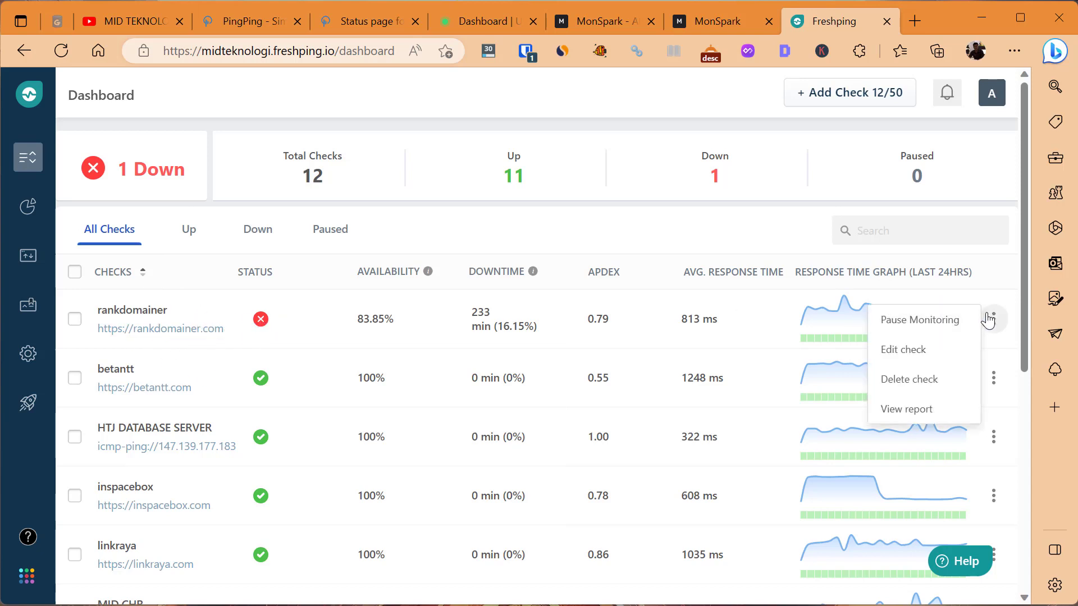
left_click(919, 410)
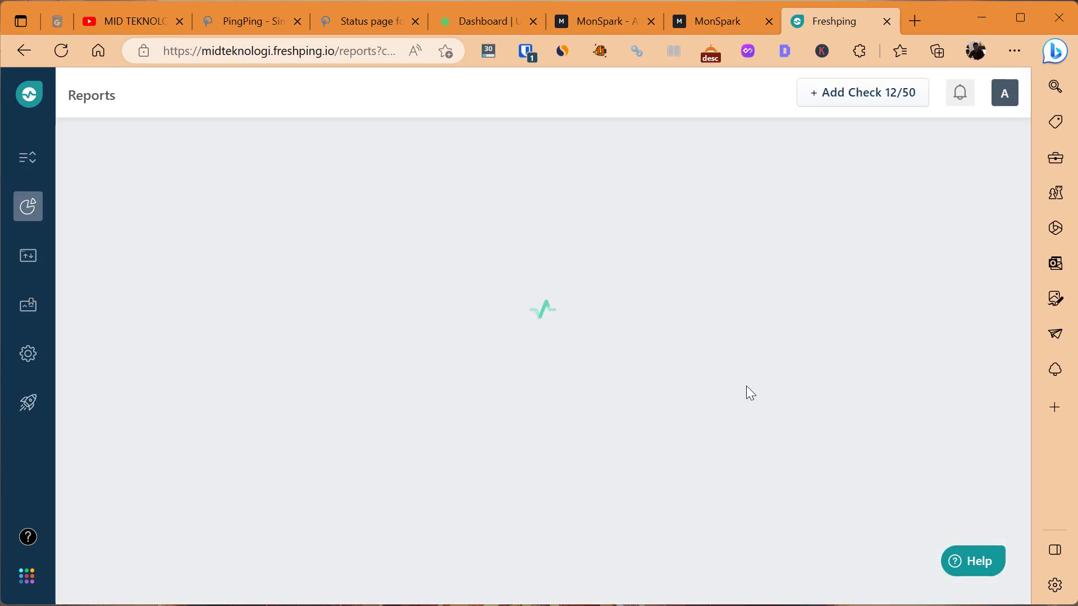
scroll(746, 386, "down", 1)
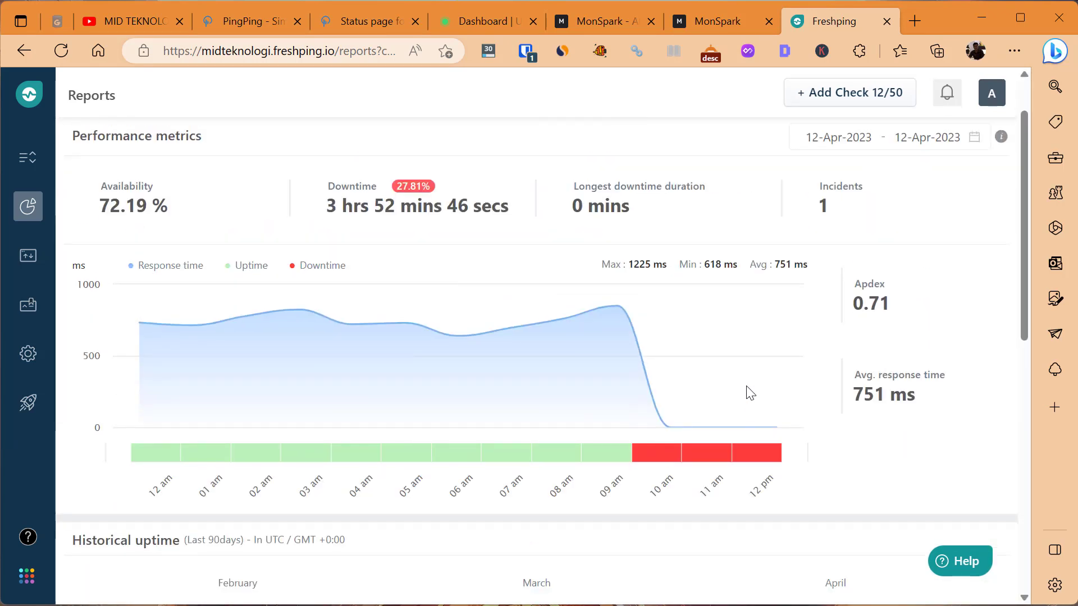
left_click_drag(327, 208, 502, 211)
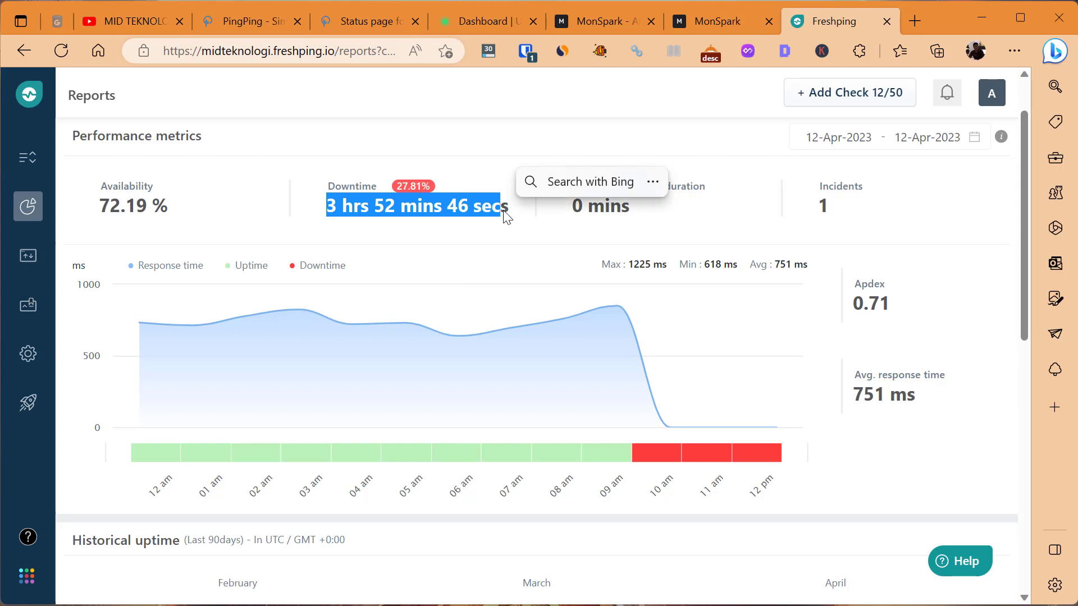
left_click(651, 219)
scroll(652, 219, "down", 3)
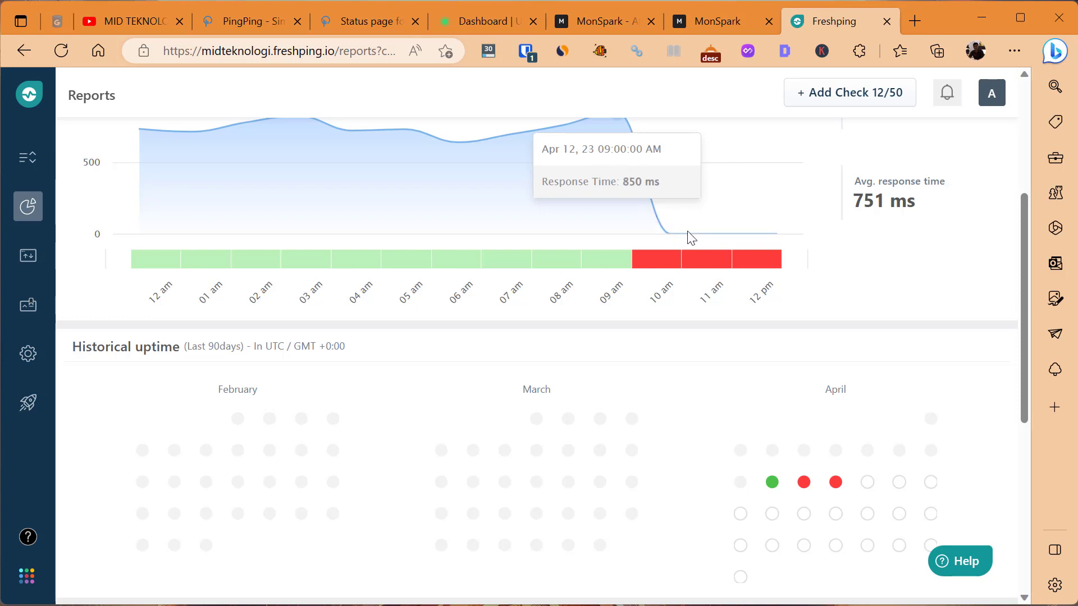
scroll(645, 151, "up", 2)
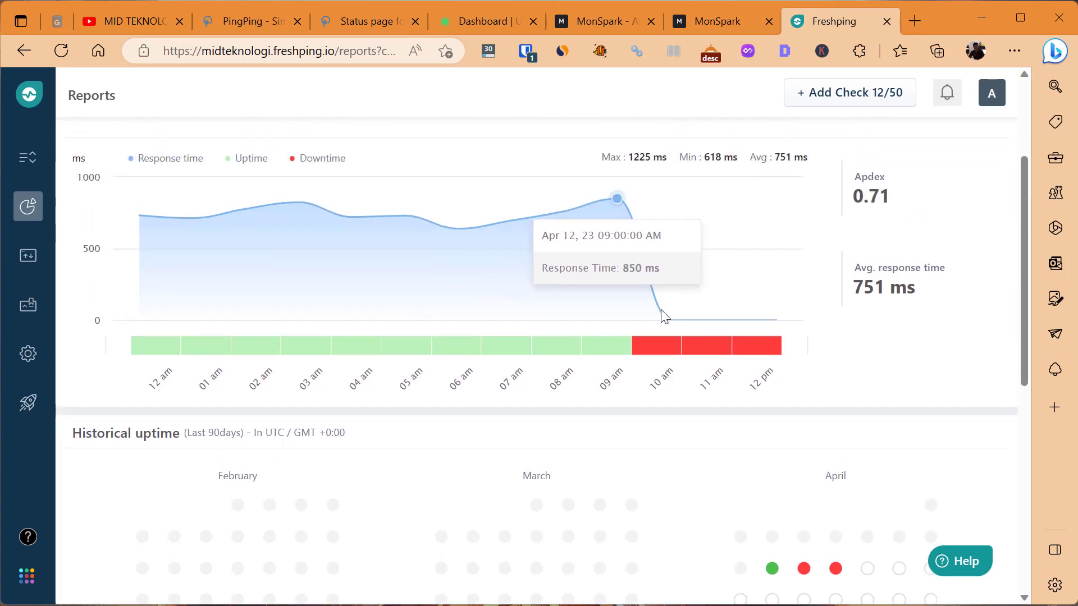
scroll(709, 308, "down", 8)
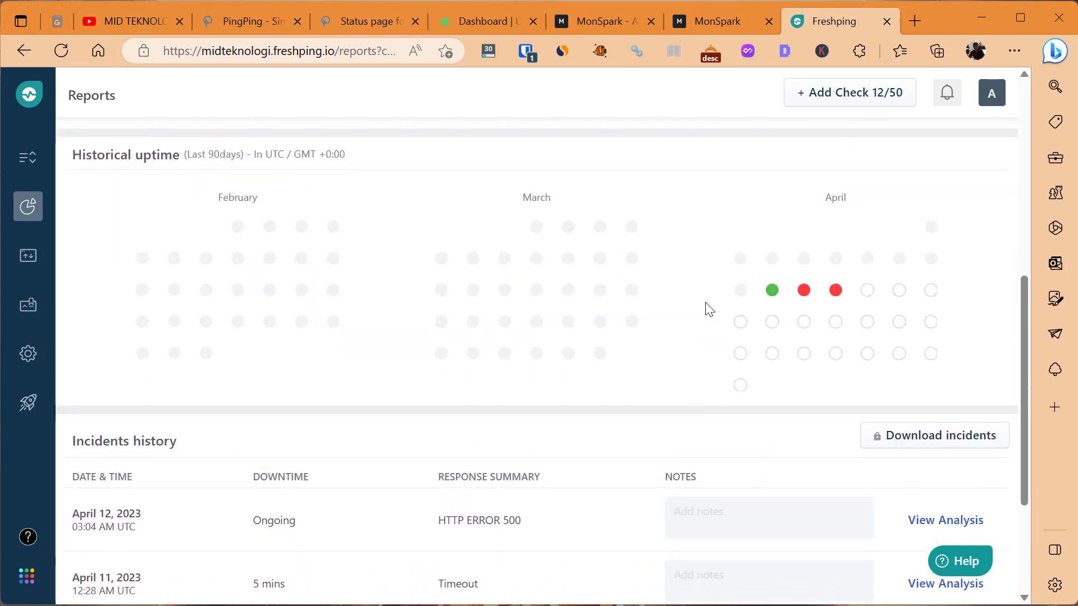
scroll(705, 303, "up", 8)
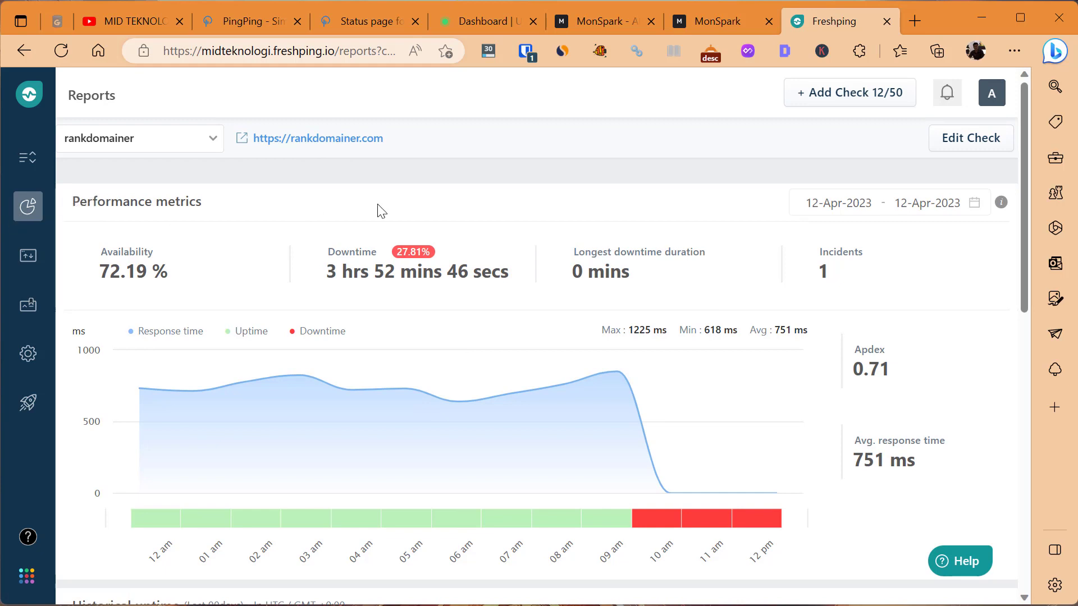
Step: Return to the Freshping dashboard and look through the list of all checks
left_click(41, 157)
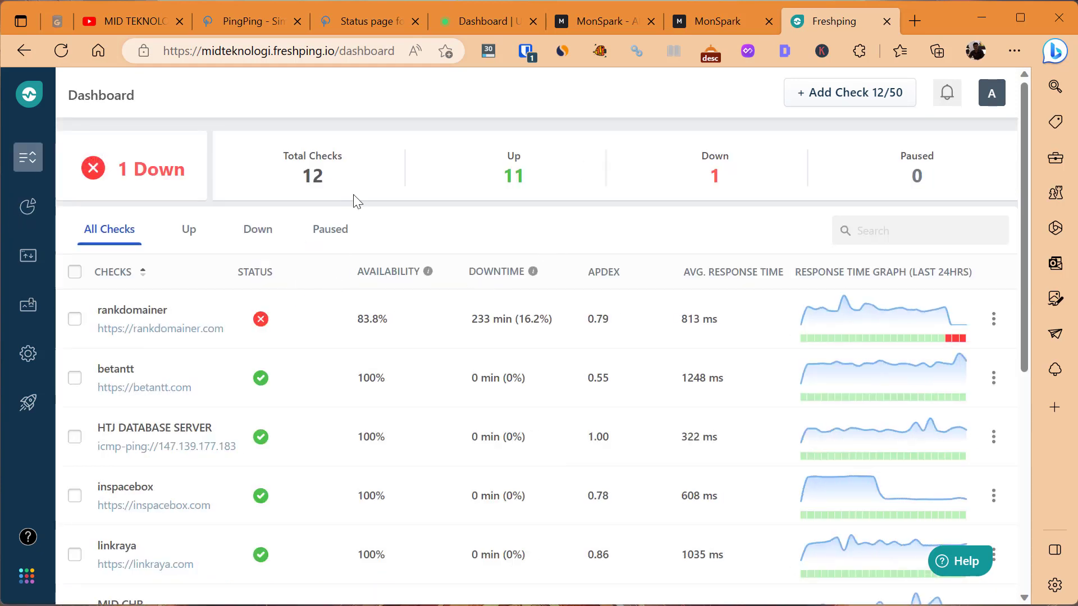
scroll(354, 201, "down", 3)
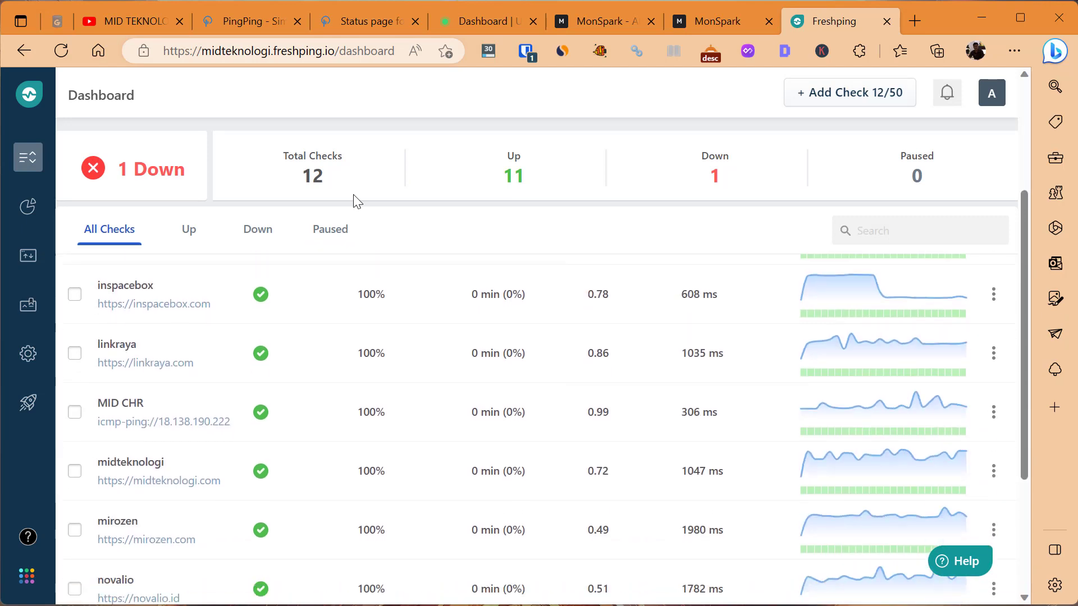
scroll(353, 200, "up", 3)
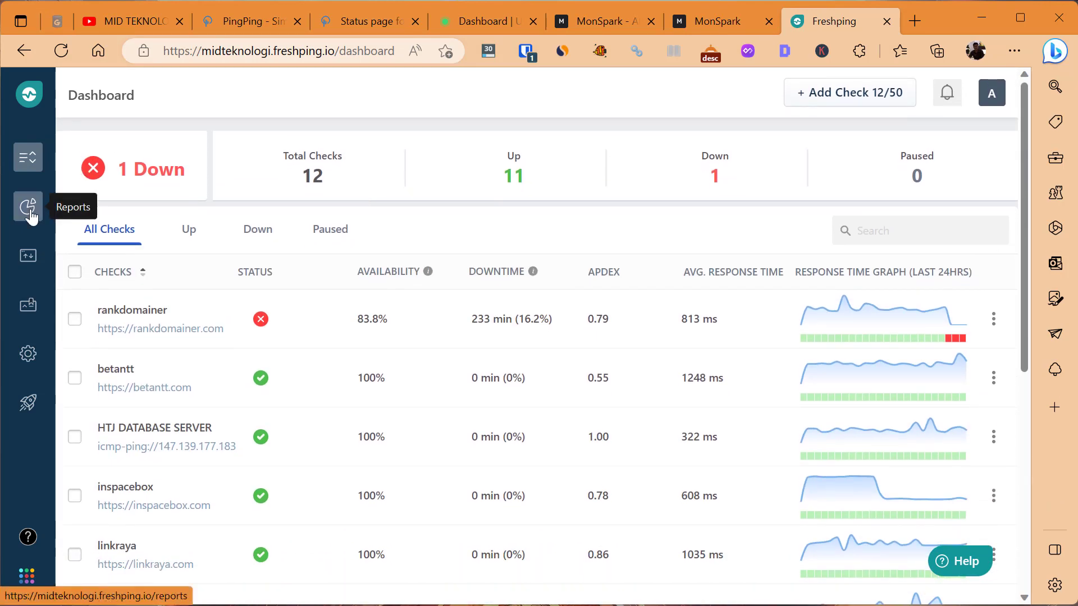
scroll(491, 332, "down", 5)
scroll(490, 331, "up", 5)
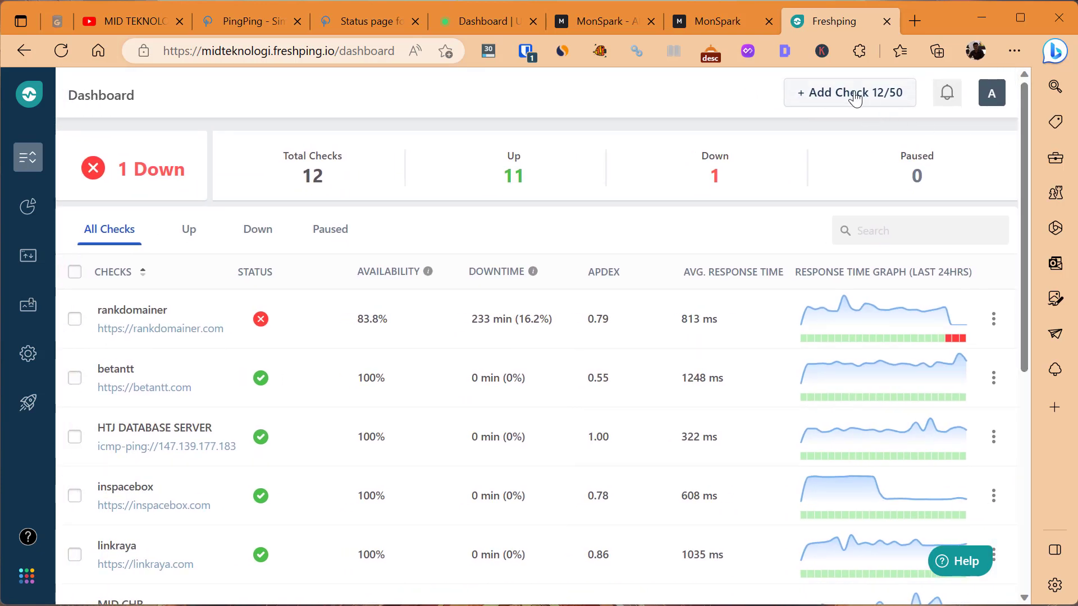
Step: Open the Add Check form and compare the ICMP ping, TCP, UDP, Web sockets and HTTP/HTTPS check types, ending on HTTP/HTTPS
left_click(890, 95)
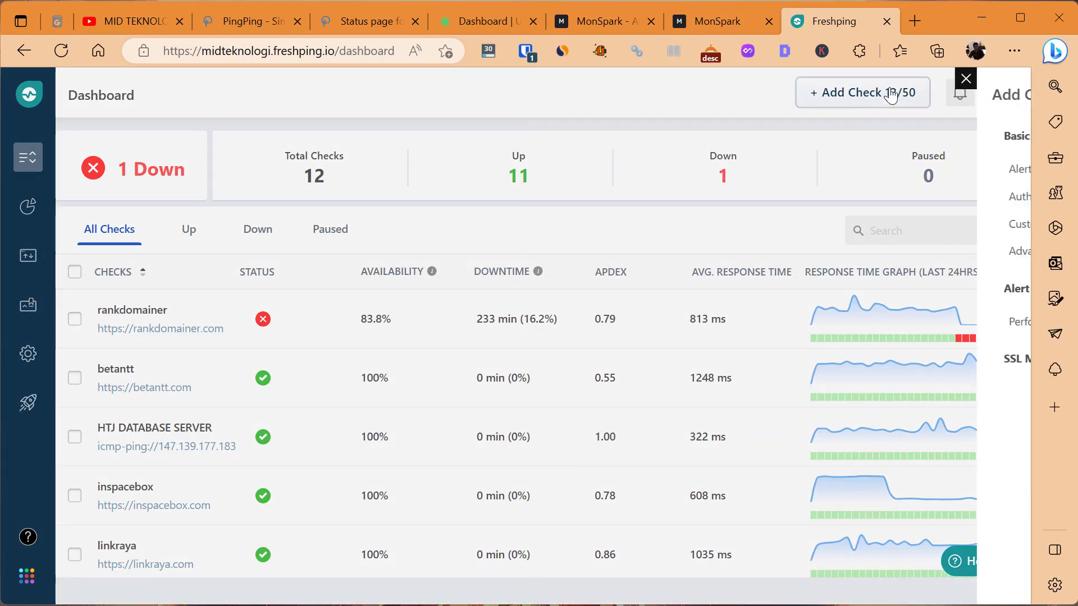
left_click(753, 193)
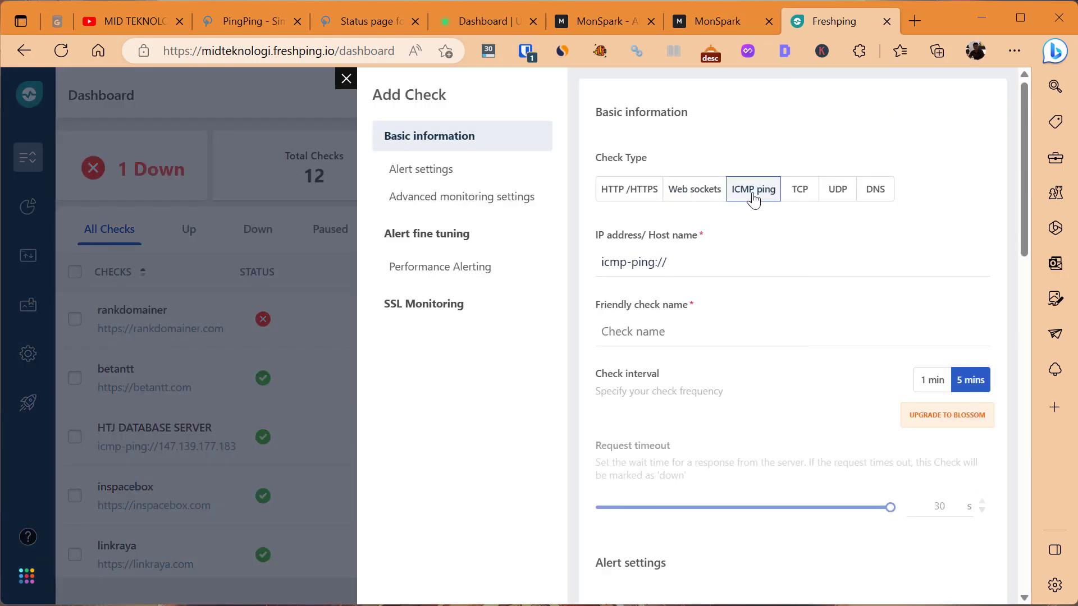
left_click(808, 197)
left_click(842, 195)
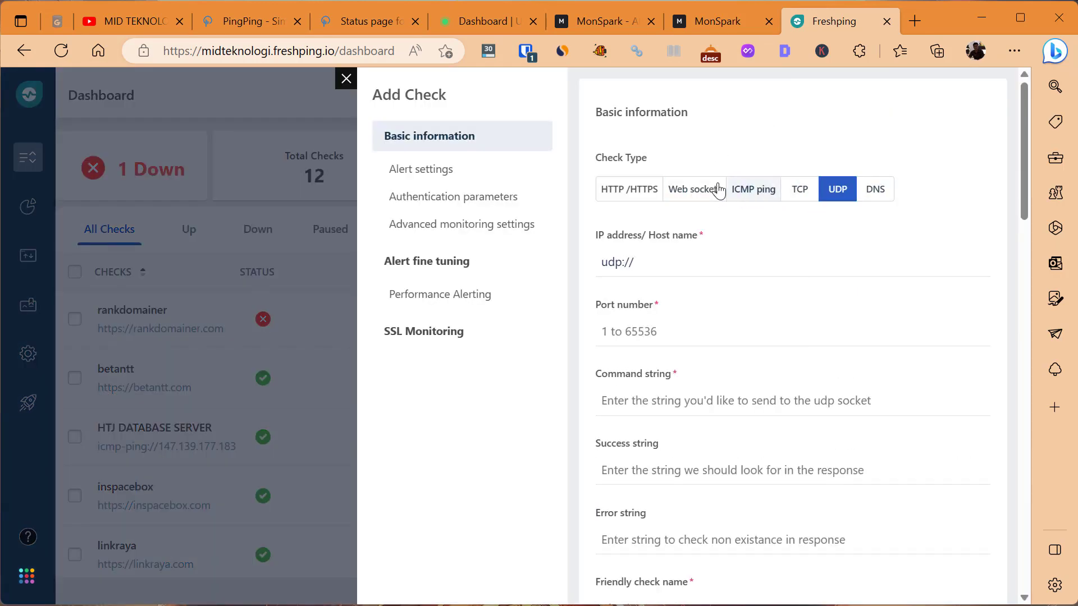
left_click(694, 190)
left_click(629, 190)
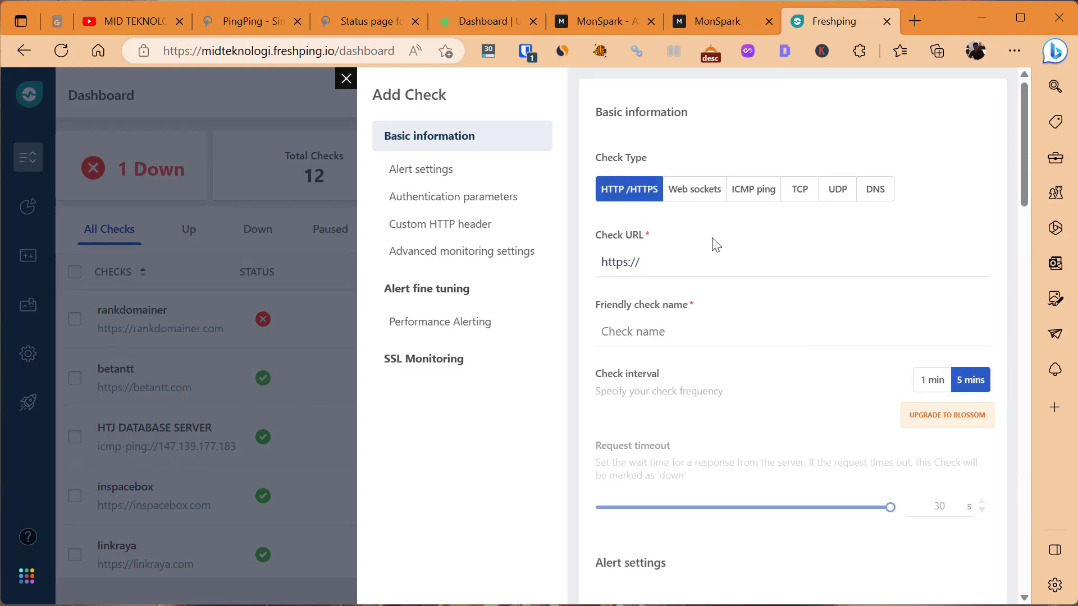
Step: Revisit PingPing's websites list and UptimeRobot's dashboard for comparison, and return to the Check URL field in Freshping's Add Check form
left_click(224, 27)
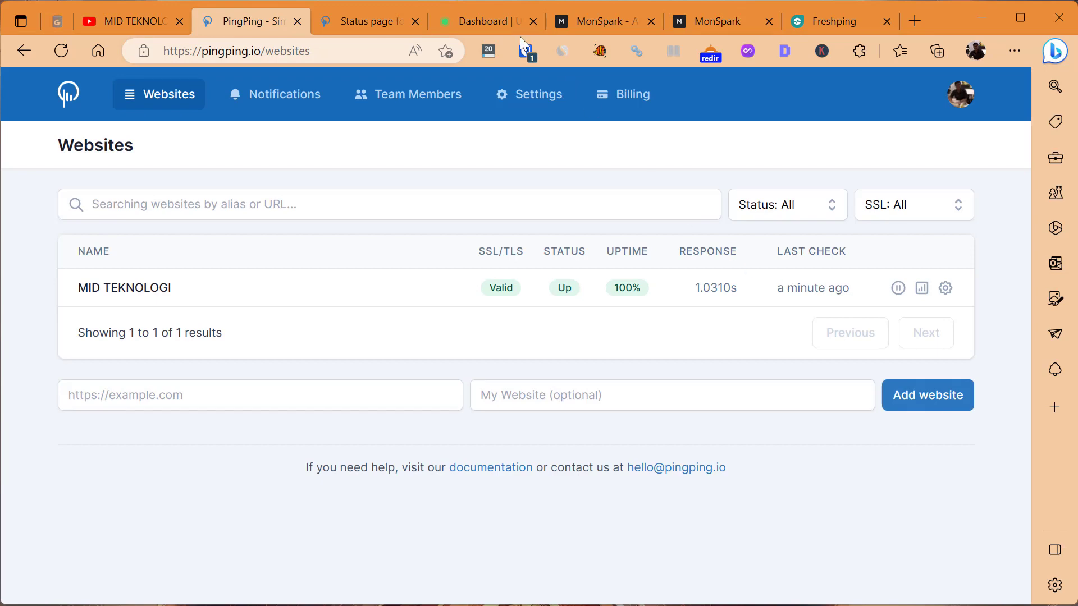
left_click(601, 32)
left_click(495, 19)
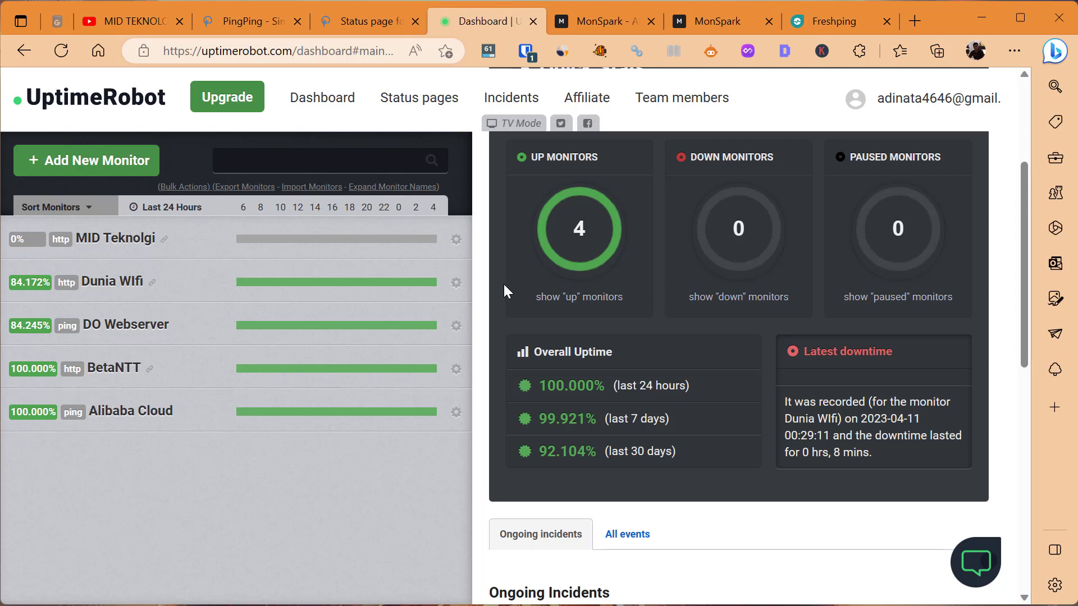
left_click(830, 21)
left_click(758, 251)
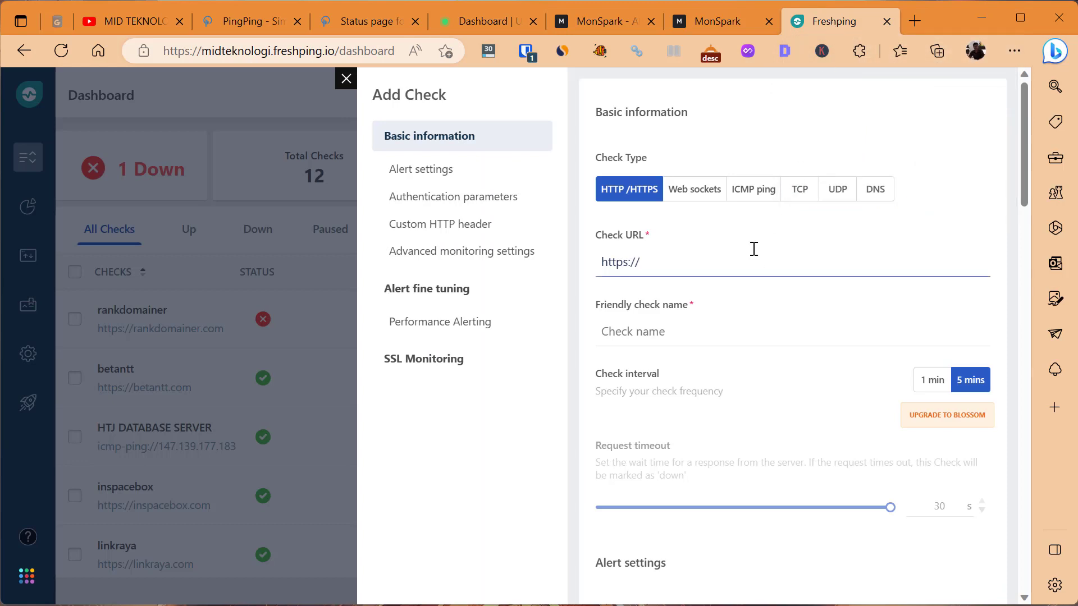
left_click(753, 263)
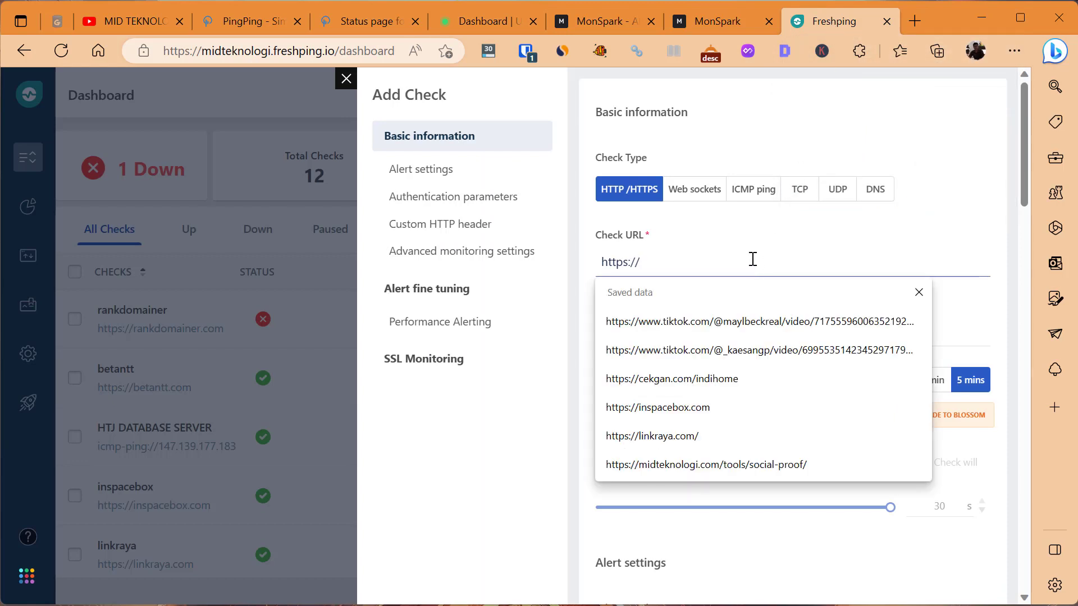
left_click(743, 240)
left_click(741, 257)
type("midtekno")
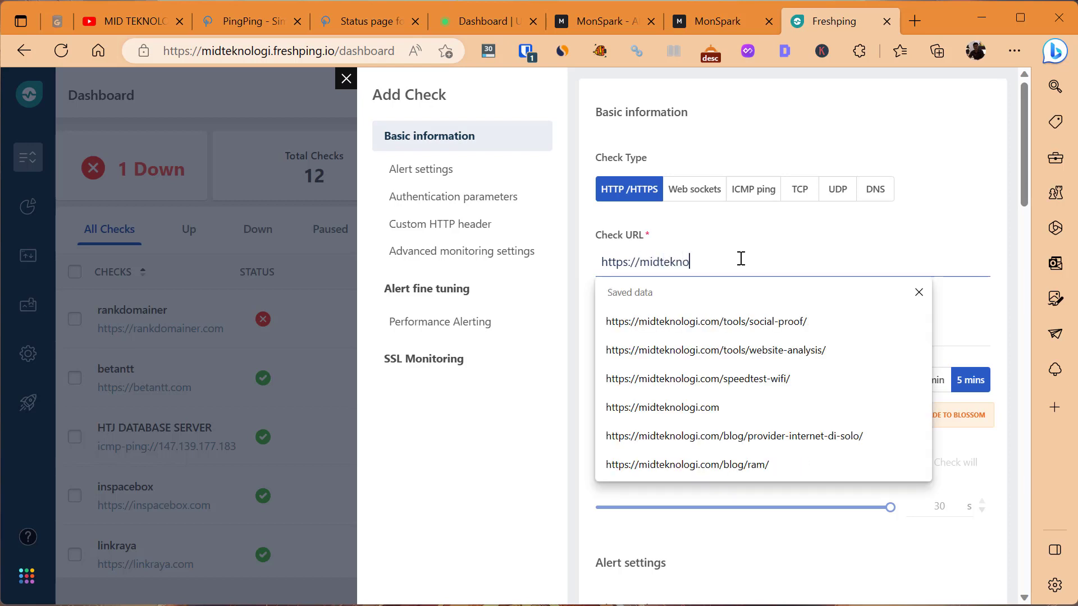
key("BackSpace")
key("BackSpace")
key("BackSpace")
key("BackSpace")
key("BackSpace")
key("BackSpace")
key("BackSpace")
key("BackSpace")
type("send")
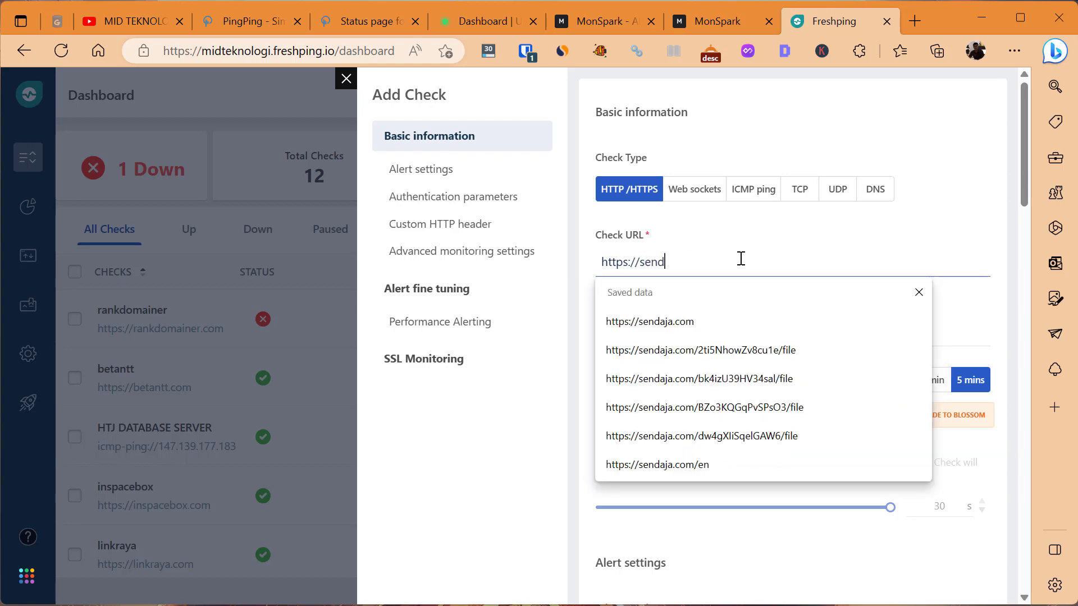
left_click(731, 319)
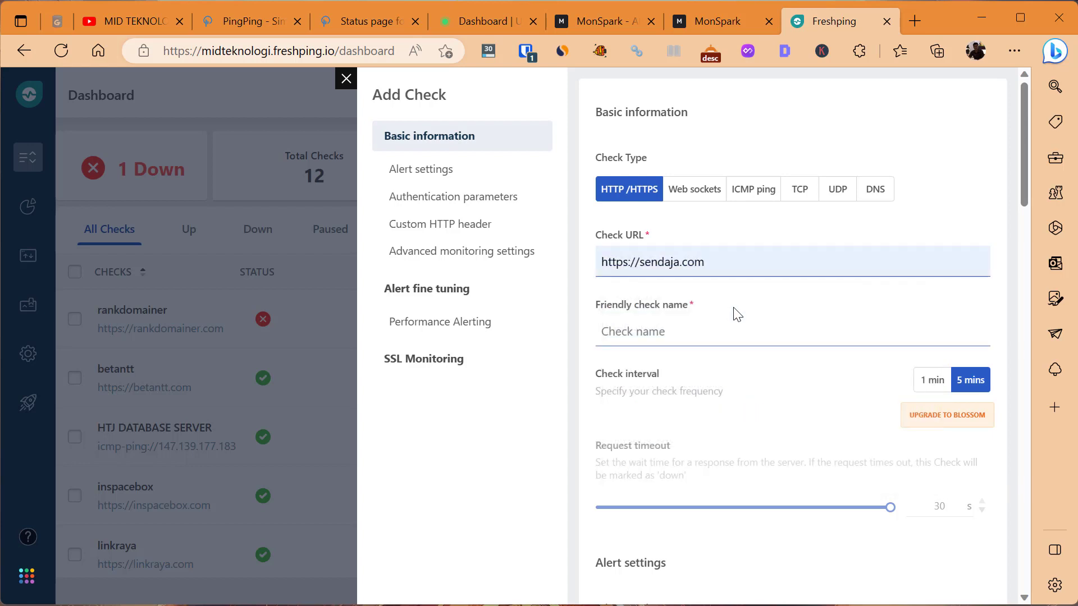
left_click(695, 337)
type("SENDAJA")
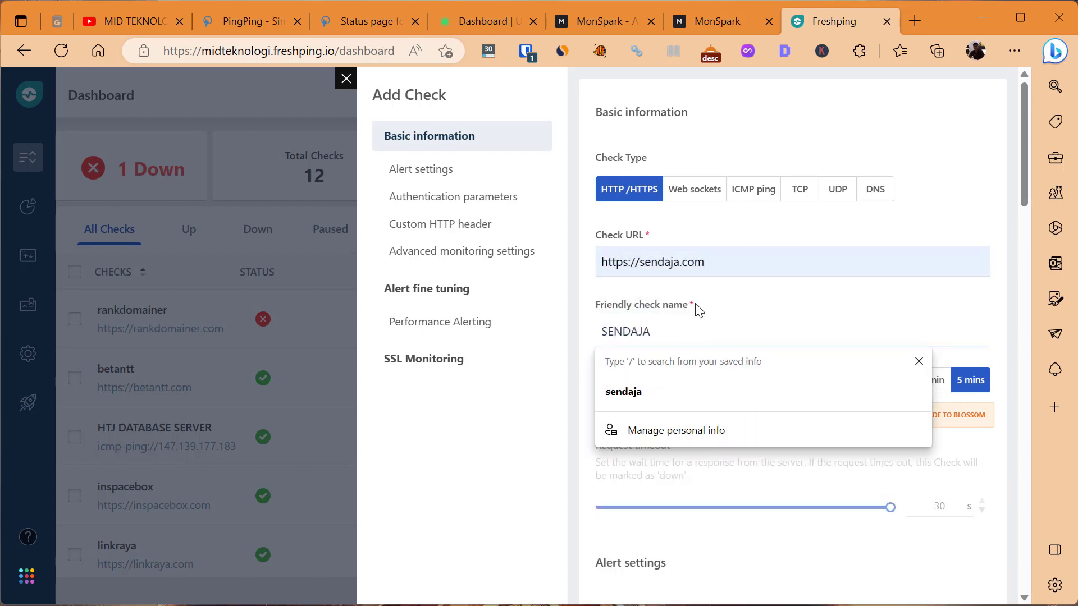
key("Escape")
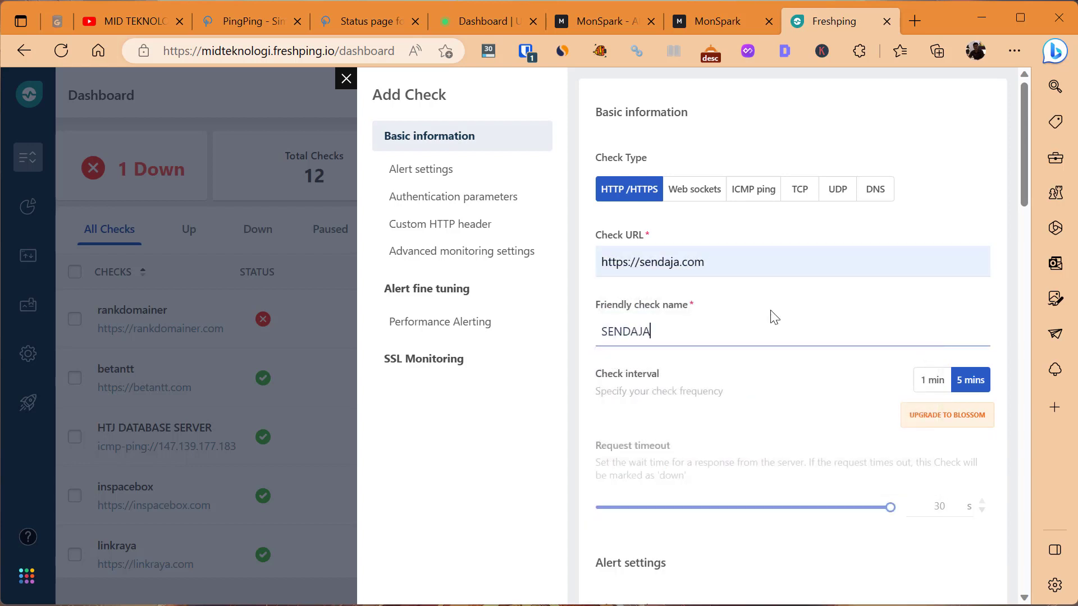
Step: Set the check interval to 1 min for the SENDAJA check
scroll(780, 315, "down", 3)
left_click(630, 189)
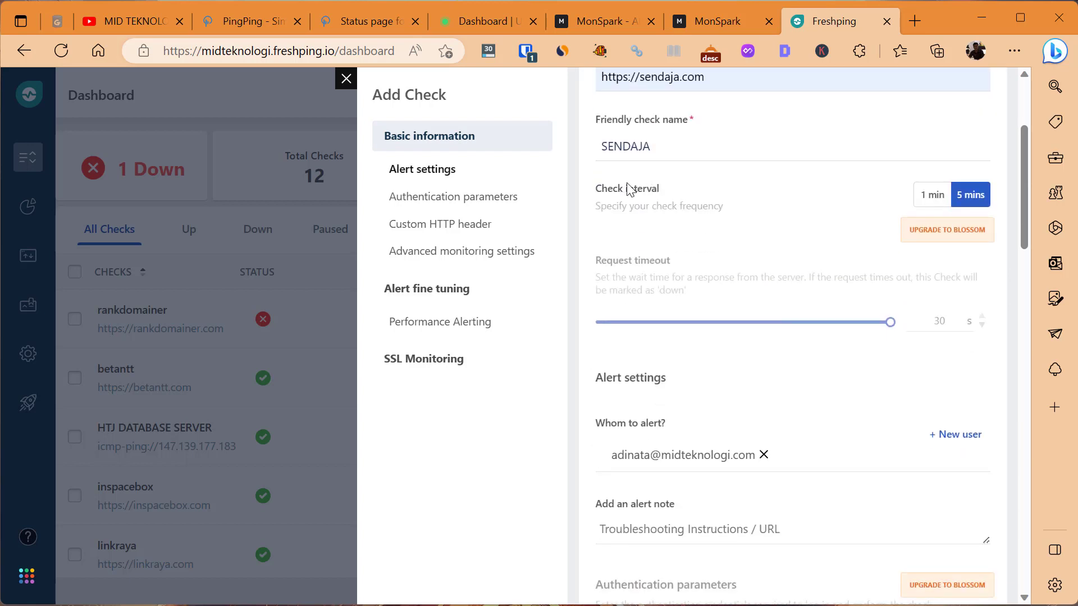
left_click(923, 194)
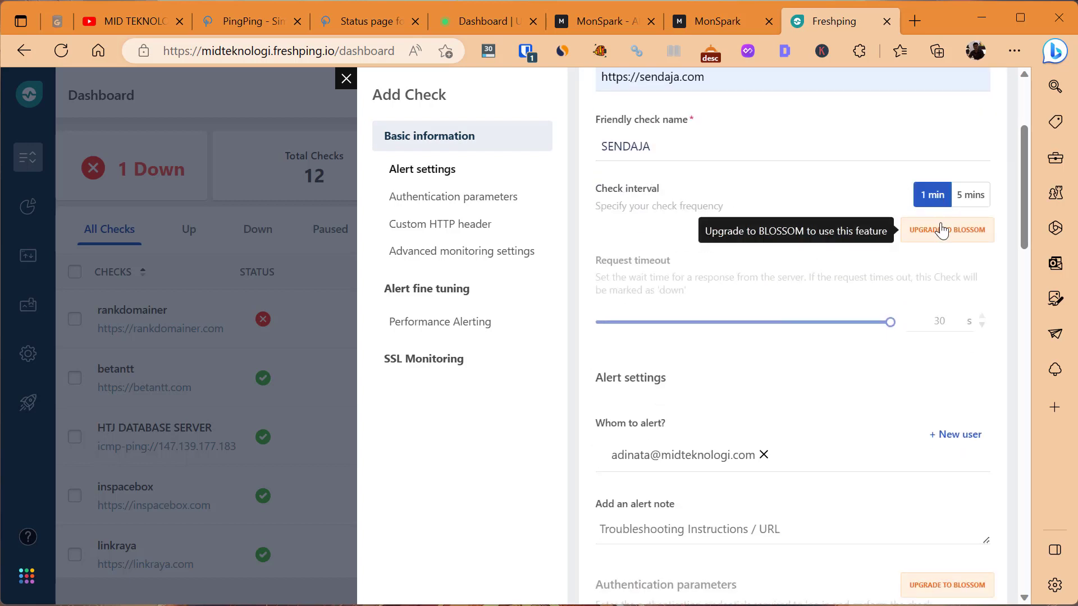
left_click(980, 209)
left_click(932, 196)
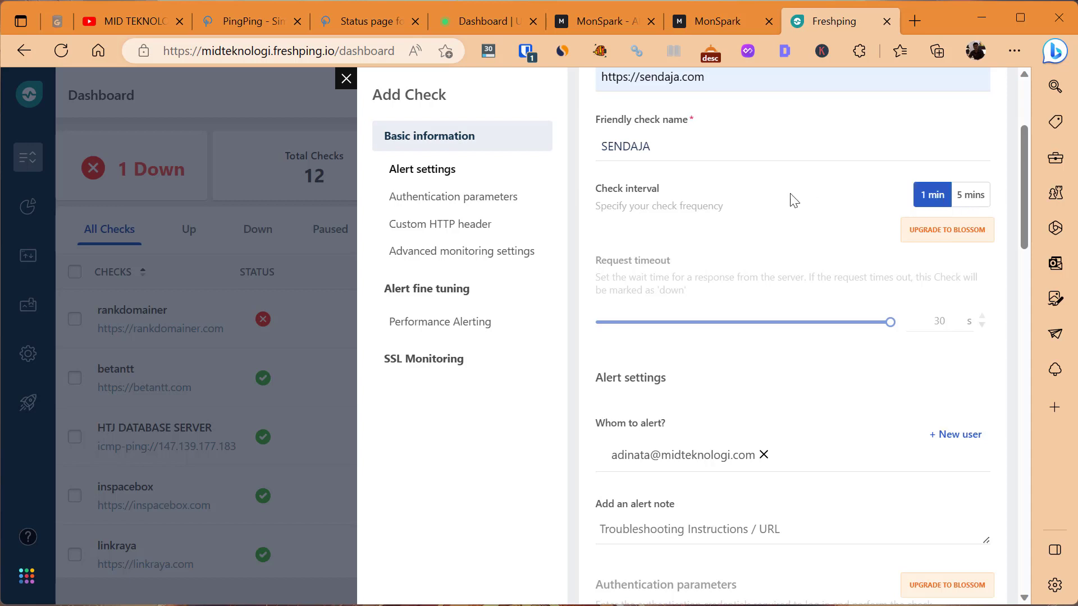
Step: Examine the alert, authentication, custom header, advanced monitoring and alert fine-tuning settings of the new check, and recheck its URL
scroll(678, 509, "down", 3)
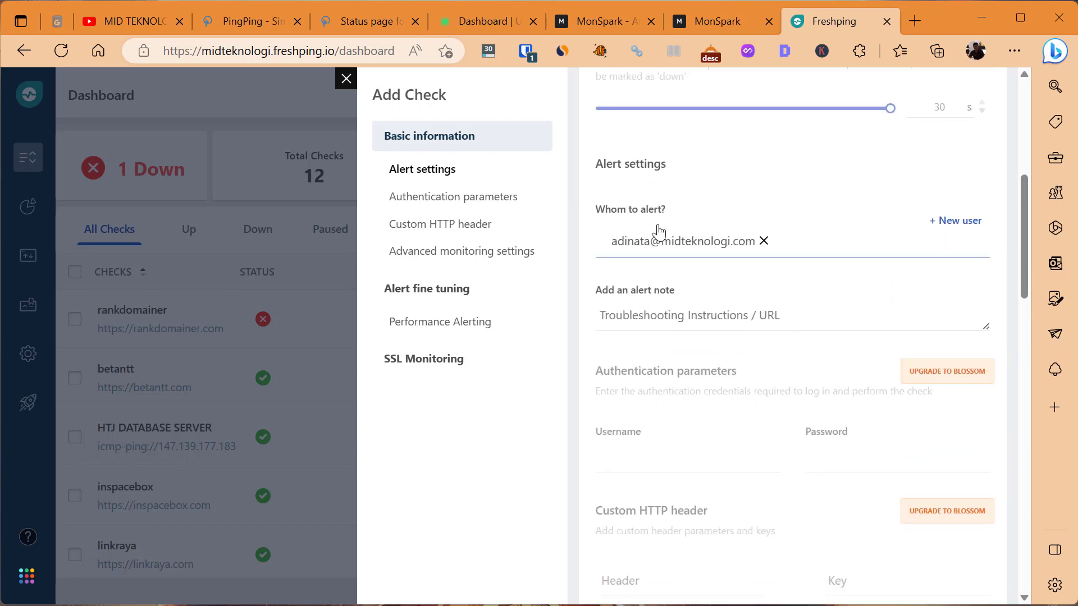
scroll(719, 223, "down", 4)
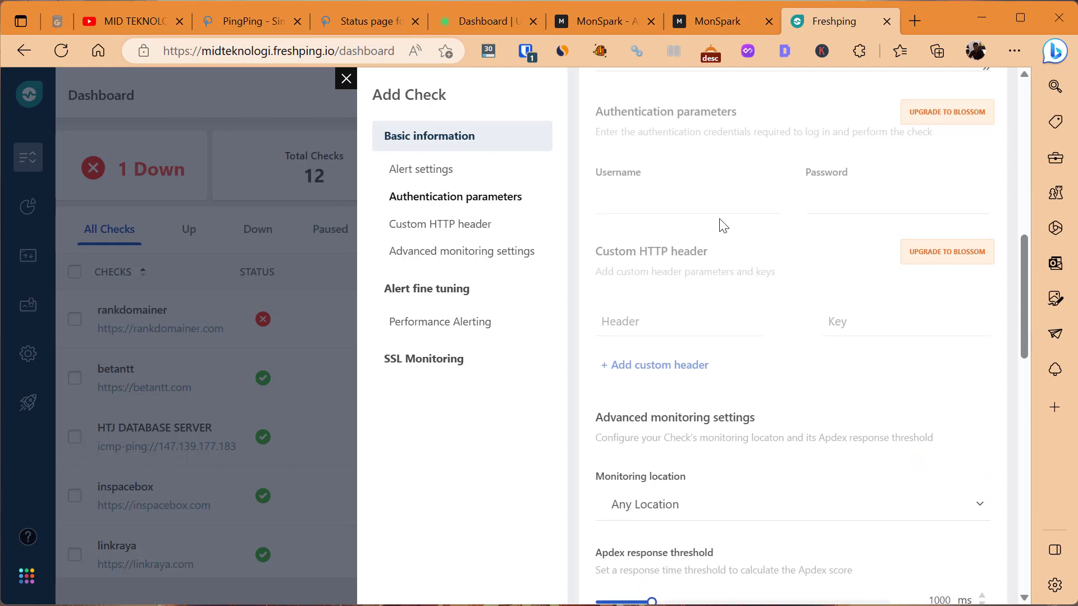
scroll(723, 226, "down", 4)
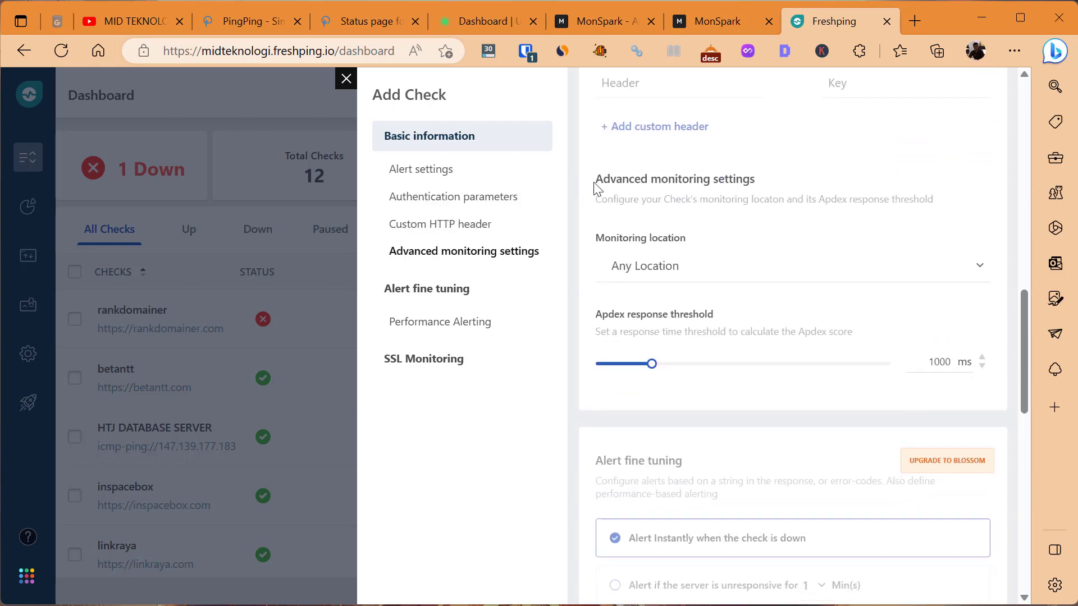
left_click_drag(598, 179, 777, 180)
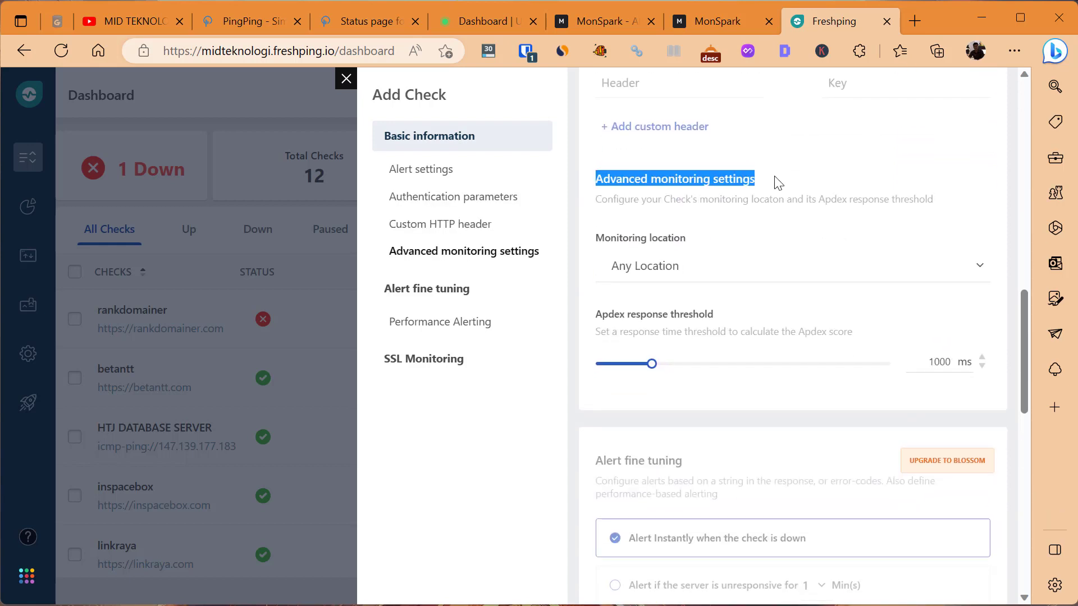
left_click(632, 270)
left_click(618, 227)
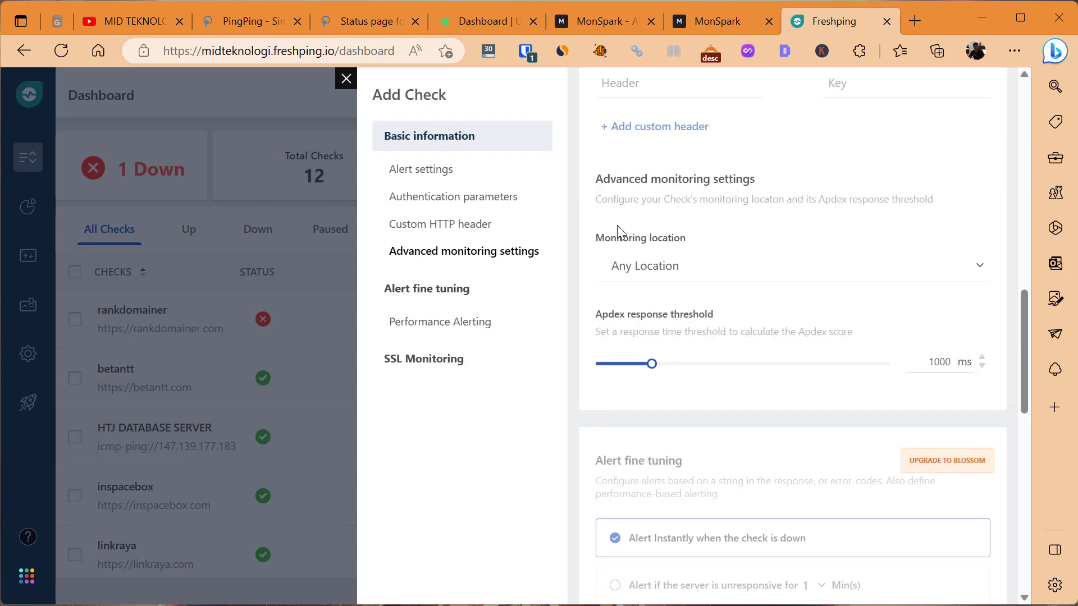
scroll(620, 231, "up", 15)
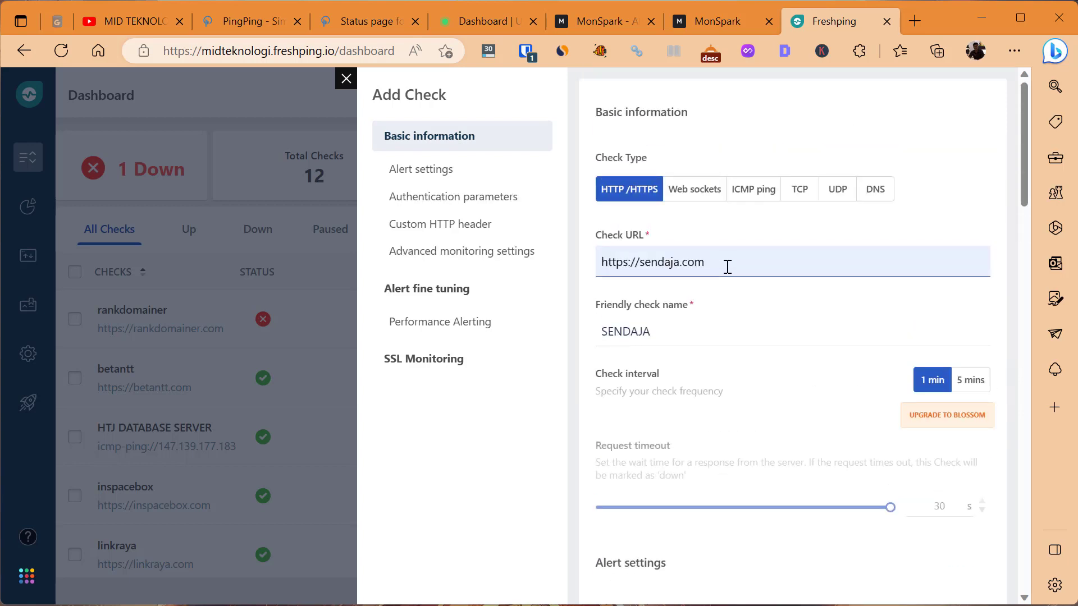
left_click_drag(726, 267, 568, 258)
left_click(583, 258)
scroll(587, 257, "down", 10)
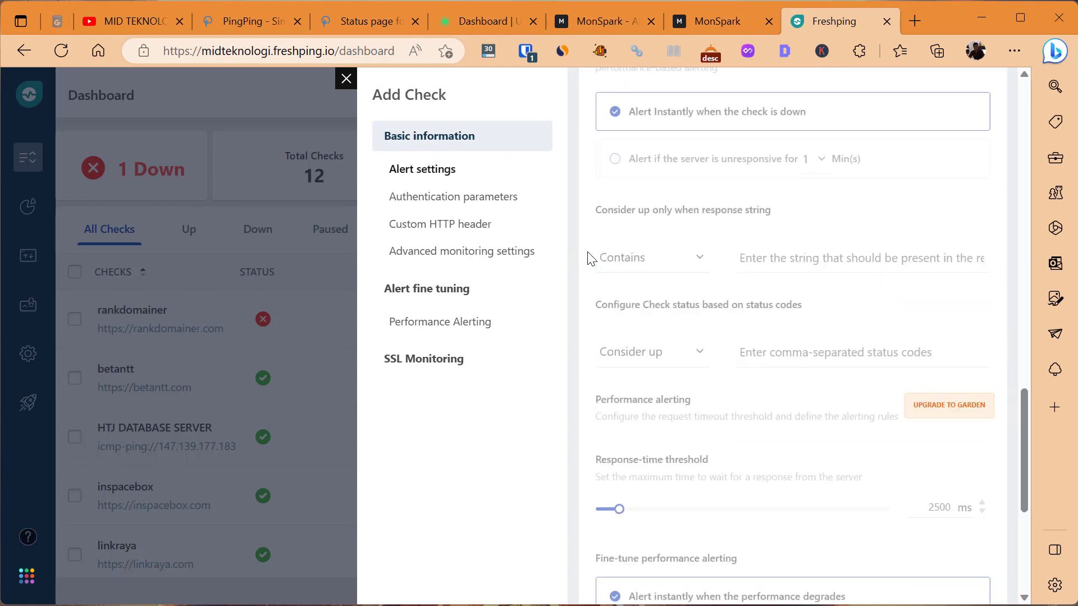
Step: Set the monitoring location to Asia Pacific (Singapore) in the advanced monitoring settings
scroll(591, 258, "up", 5)
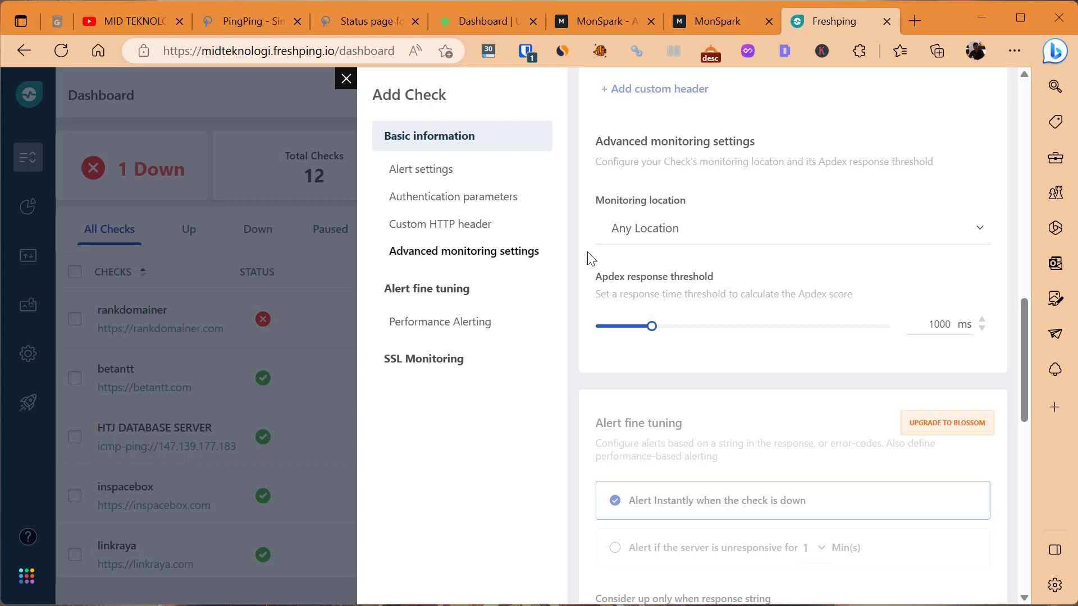
left_click(657, 231)
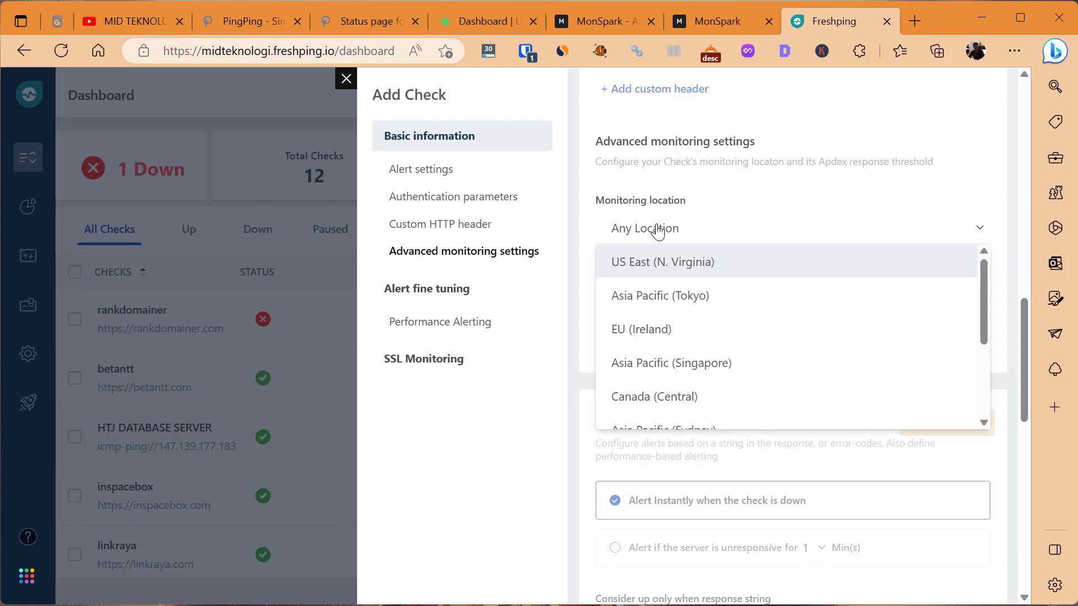
scroll(687, 316, "down", 5)
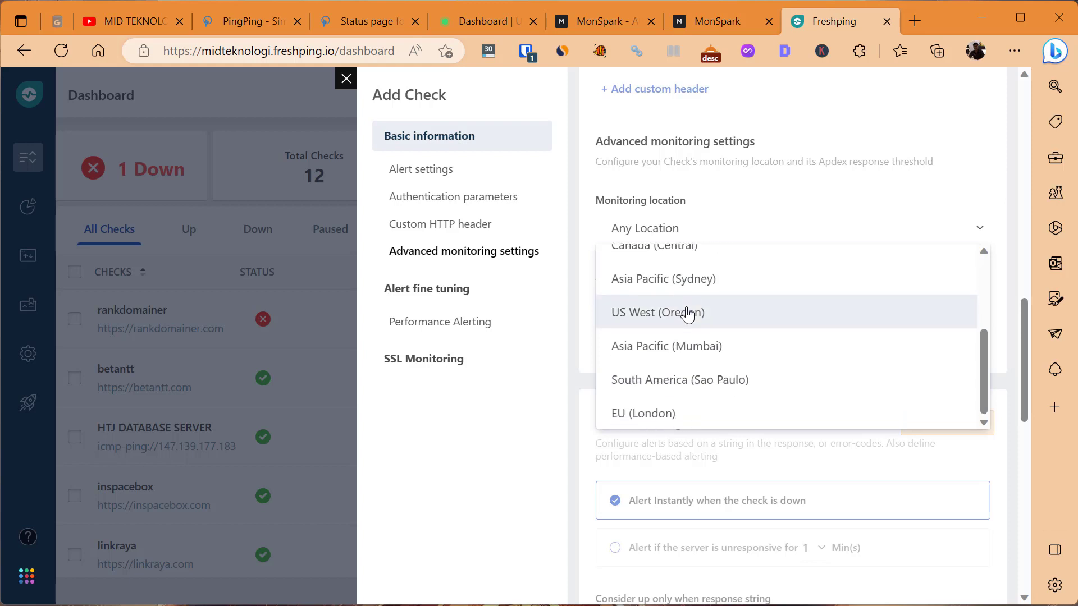
scroll(687, 314, "up", 3)
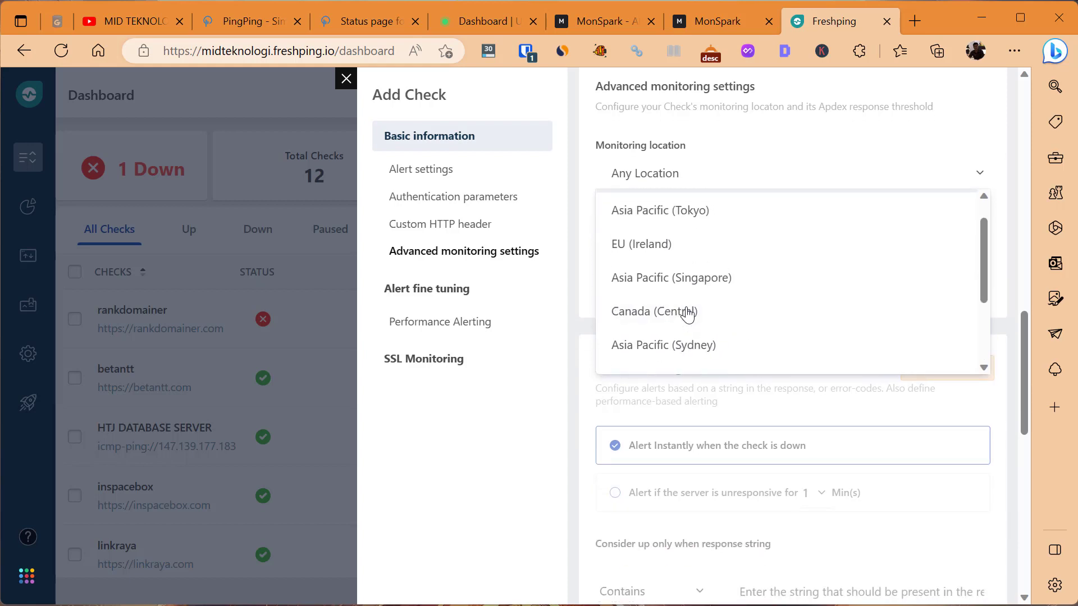
left_click(709, 281)
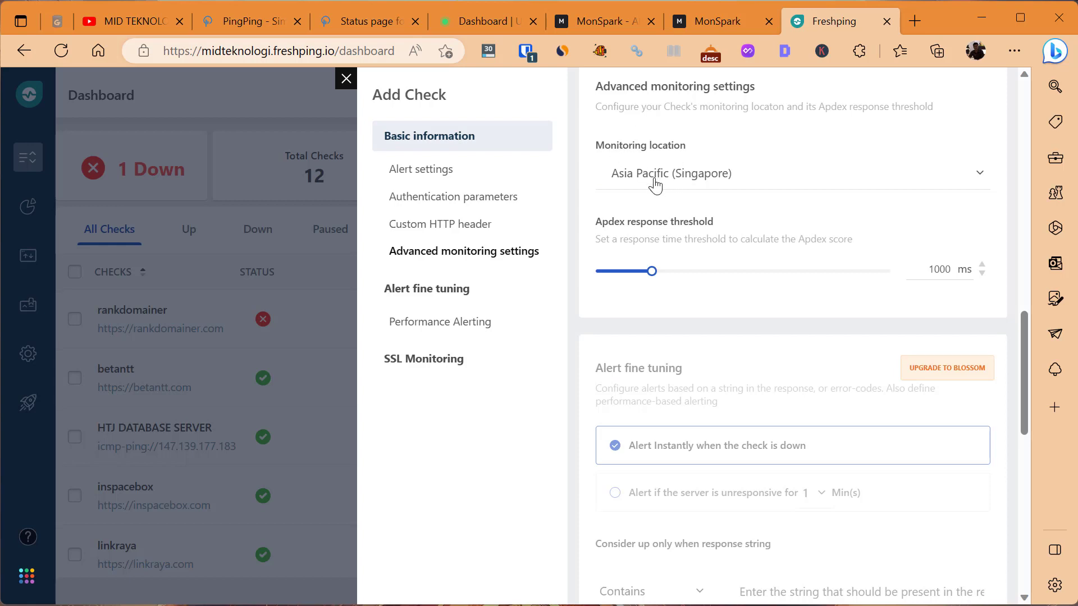
Step: Revisit UptimeRobot's dashboard, close the first of the two MonSpark tabs, and return to Freshping's Add Check form
left_click(481, 24)
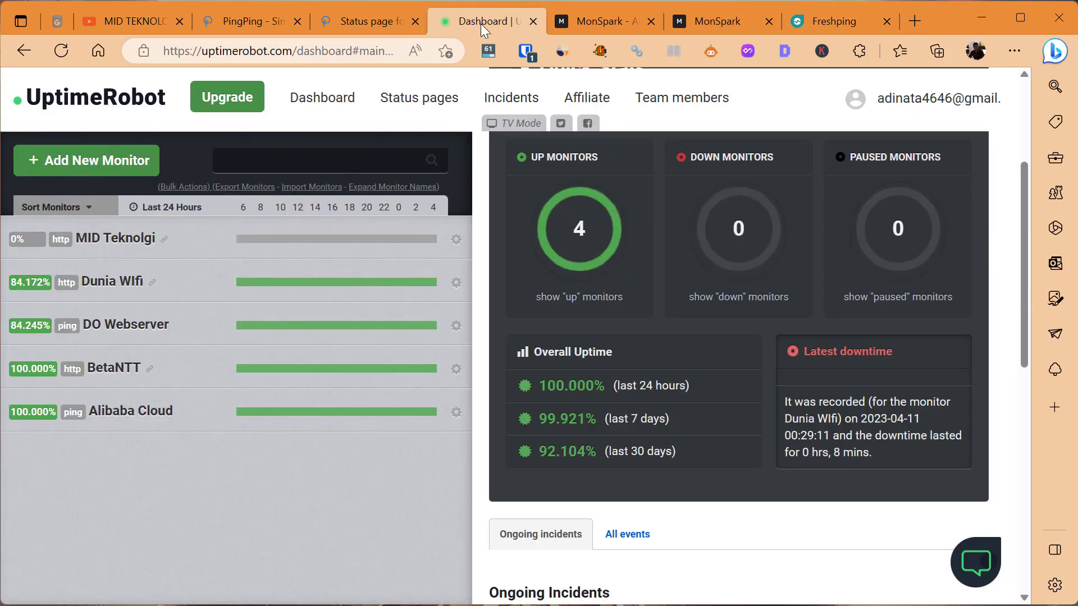
left_click(598, 26)
left_click(651, 21)
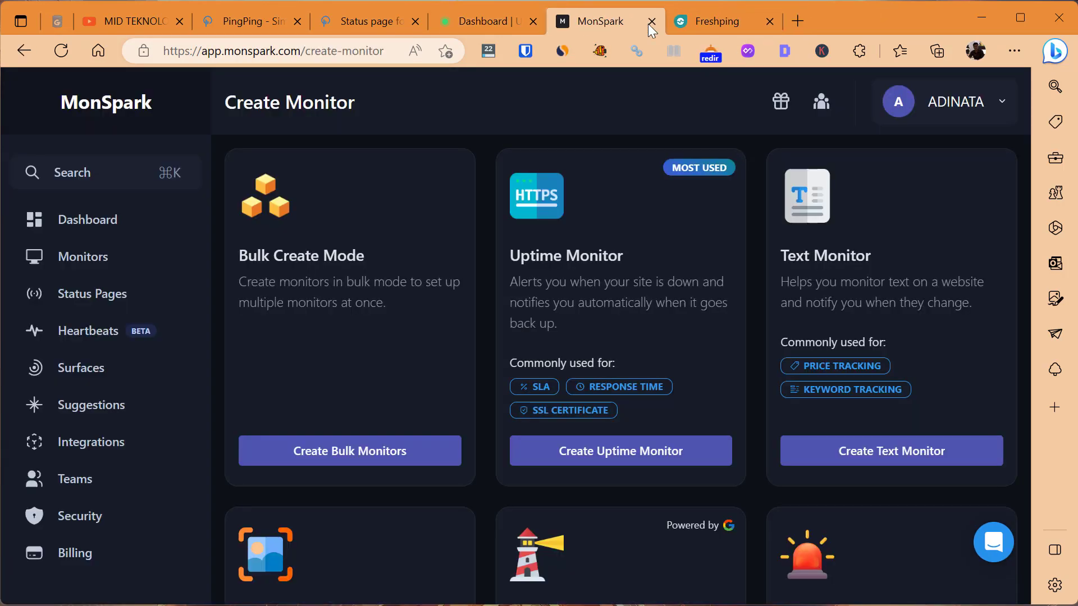
left_click(693, 20)
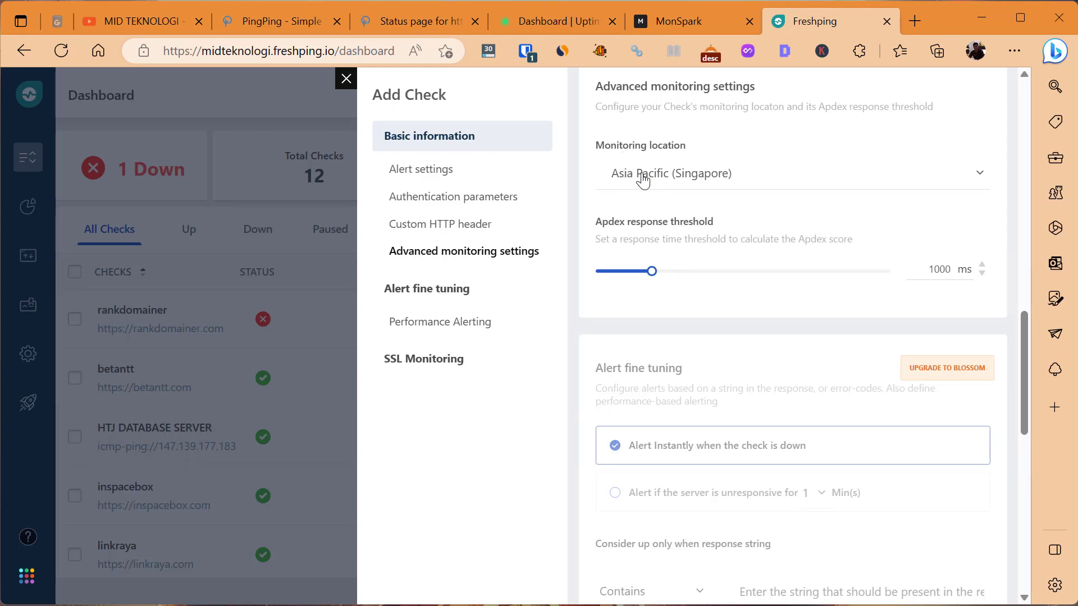
Step: Look through the available monitoring locations and keep Asia Pacific (Singapore) selected
left_click(642, 180)
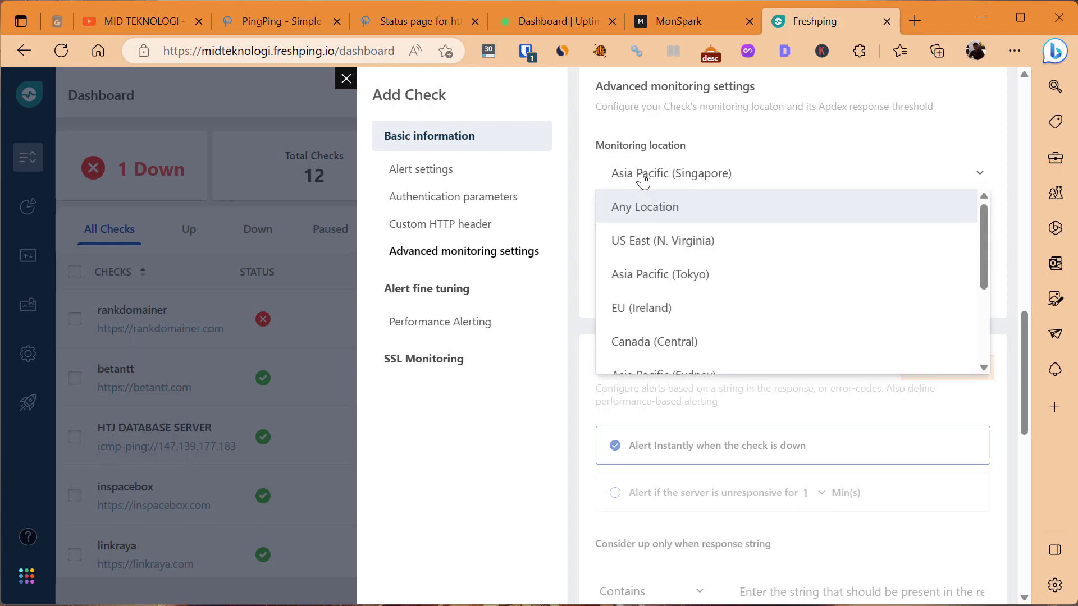
scroll(673, 354, "down", 3)
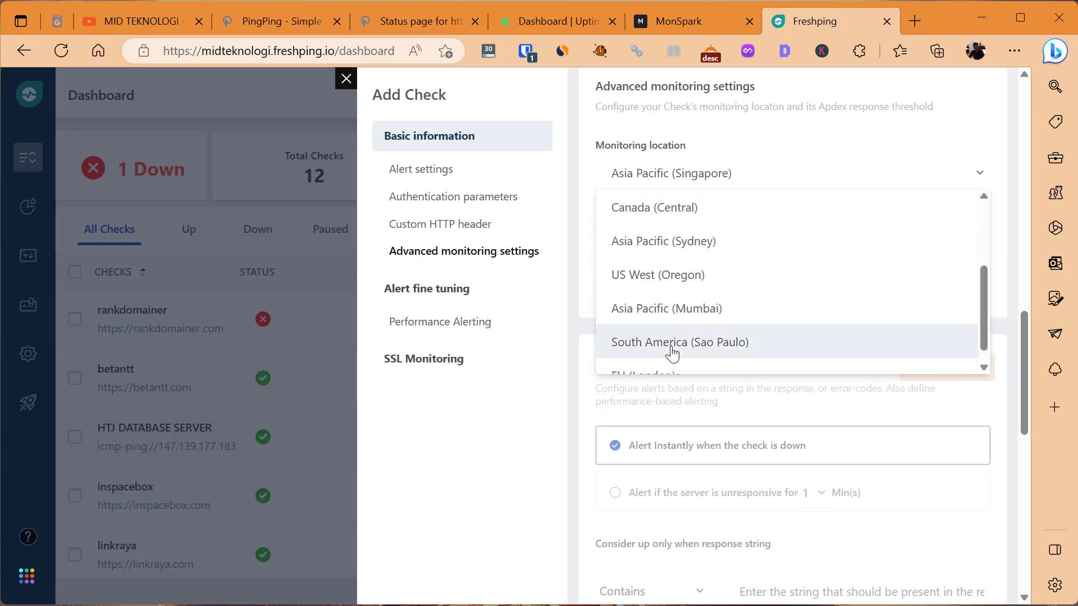
scroll(673, 354, "up", 3)
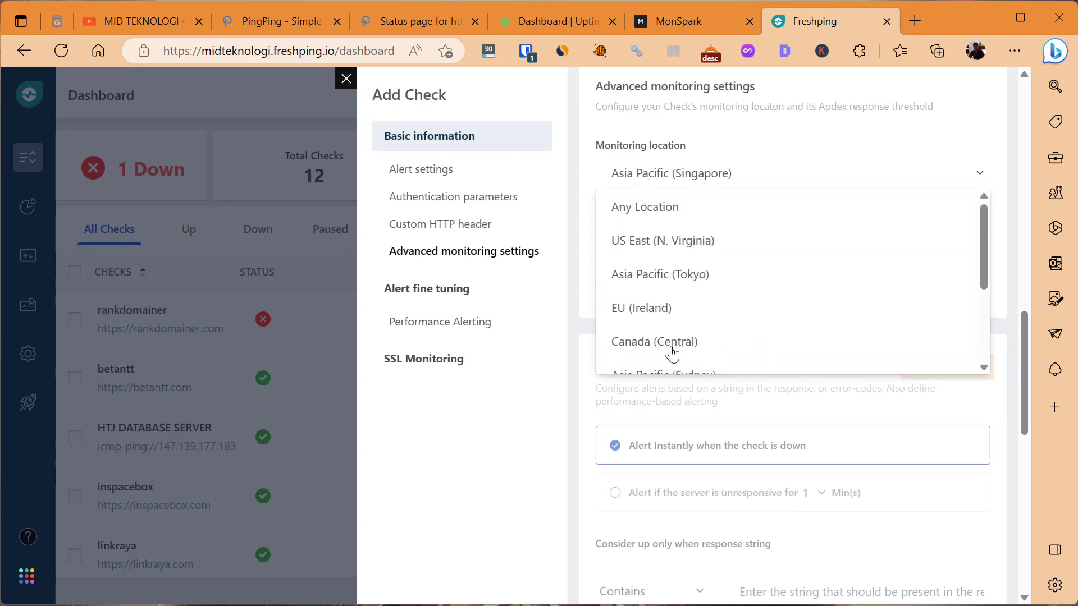
left_click(713, 163)
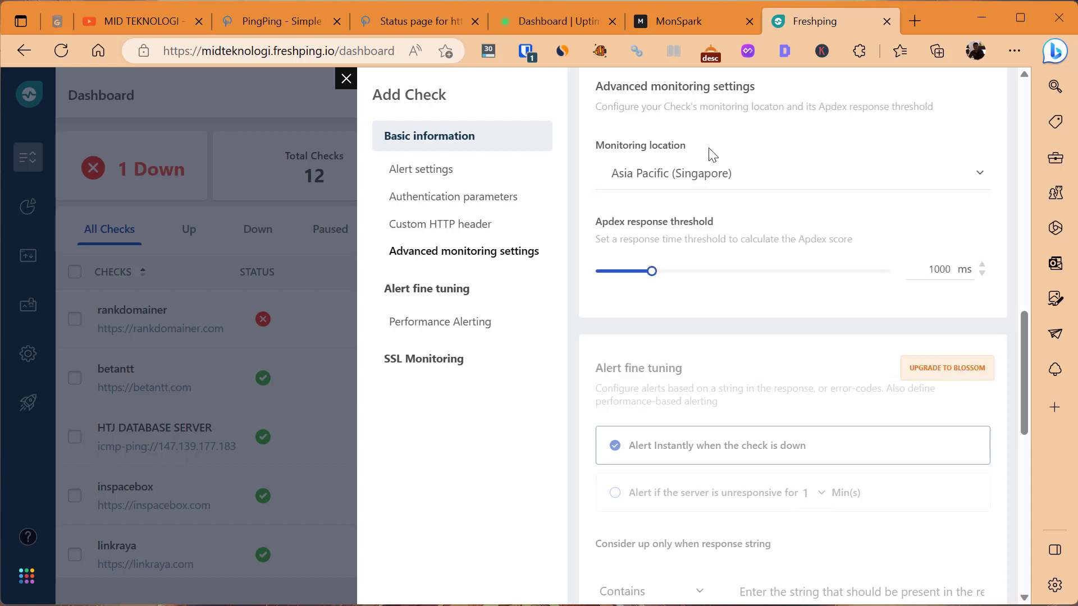
Step: Review the remaining settings through SSL monitoring and add the SENDAJA check
scroll(713, 156, "down", 10)
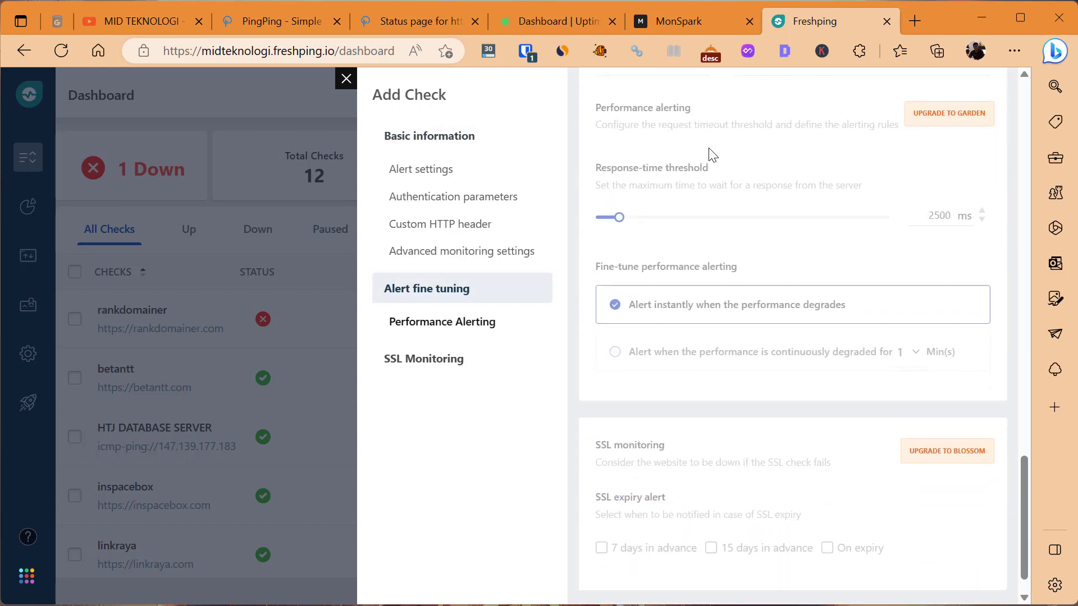
scroll(930, 487, "up", 12)
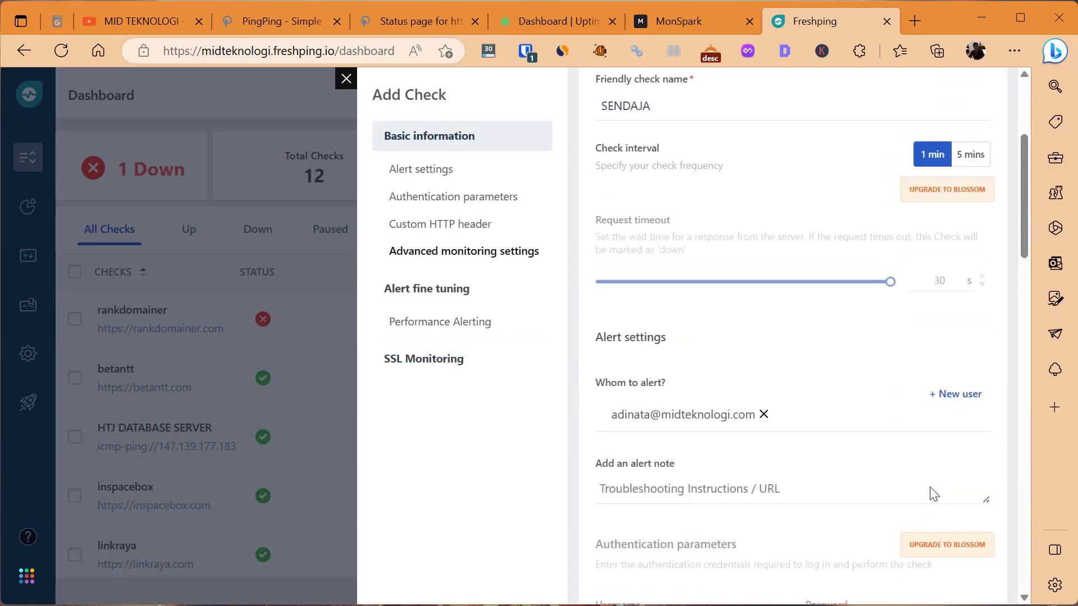
scroll(930, 488, "down", 3)
scroll(930, 488, "down", 8)
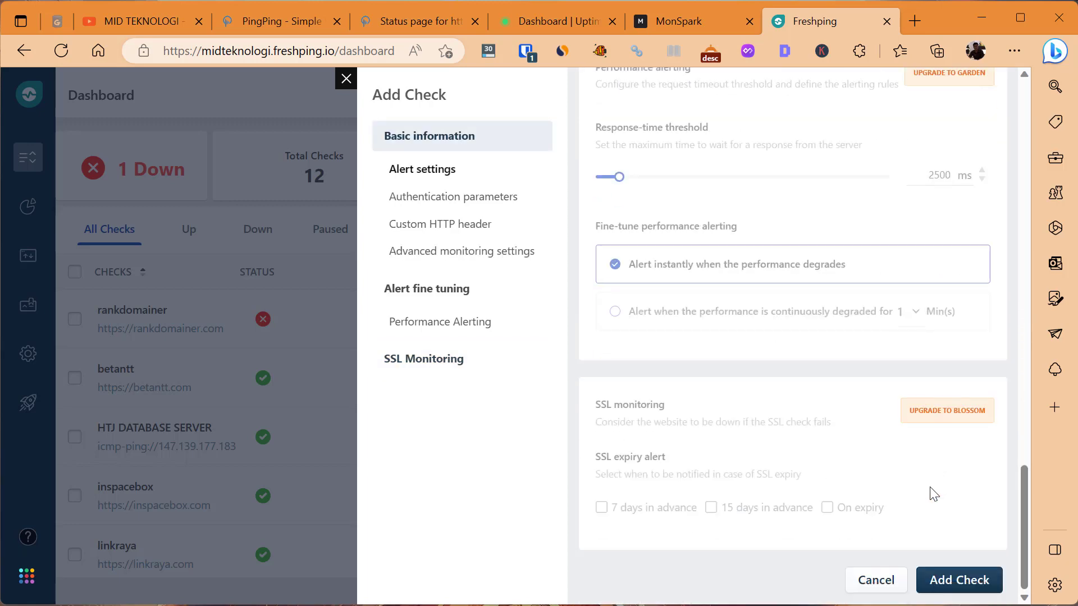
left_click(972, 585)
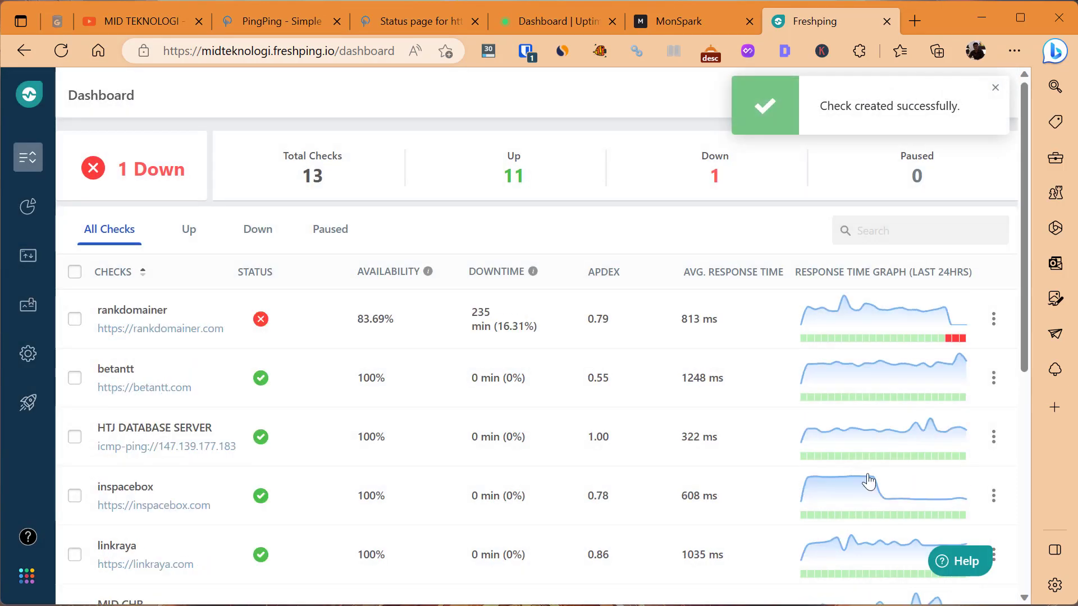
Step: Find the sendaja check in the list of all checks and open its report
scroll(381, 447, "down", 6)
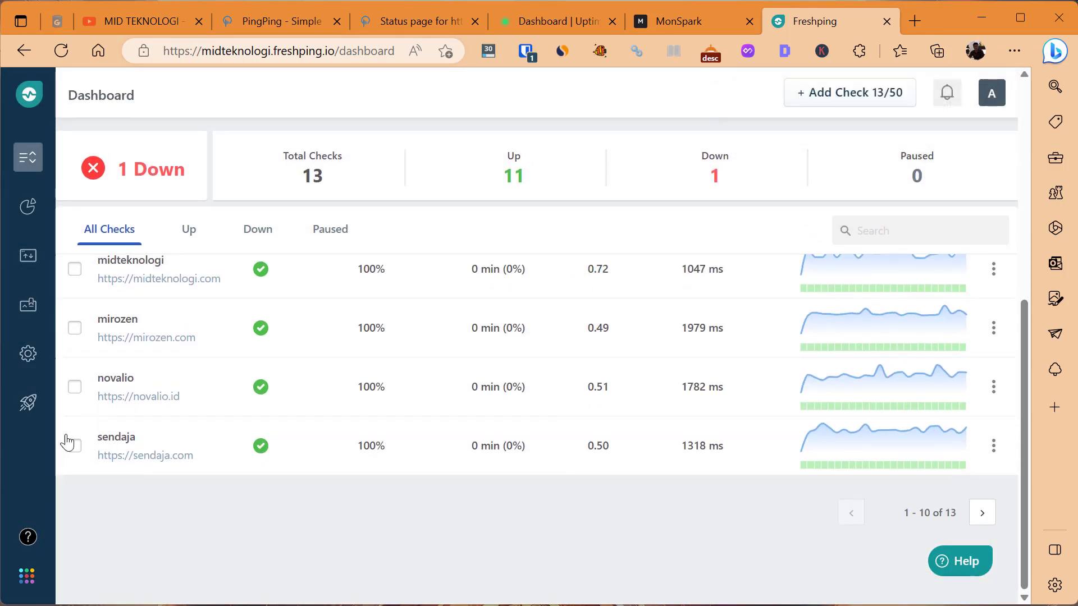
left_click(993, 445)
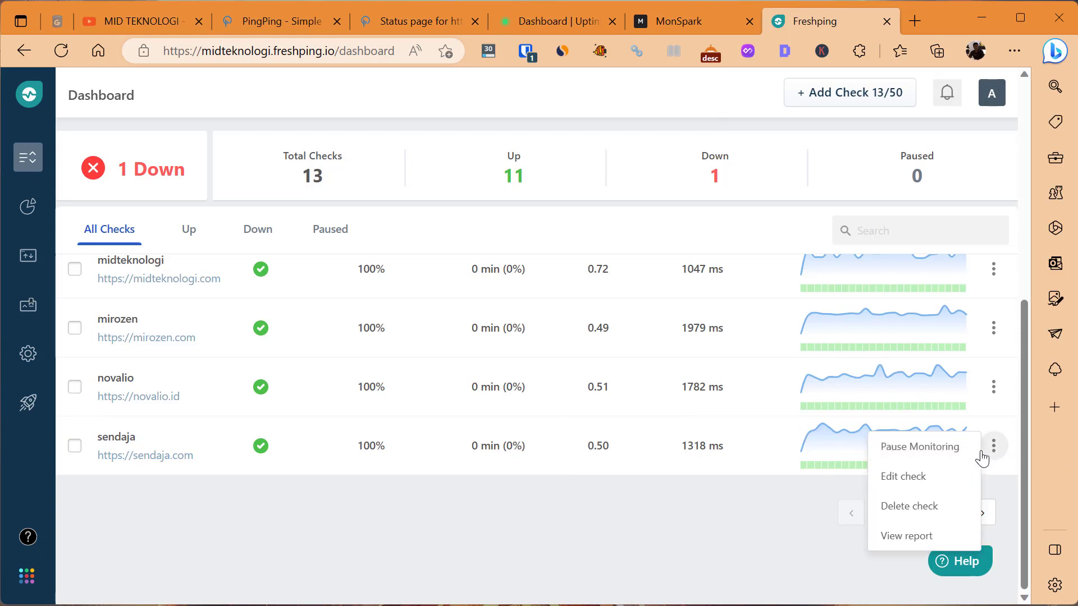
left_click(929, 536)
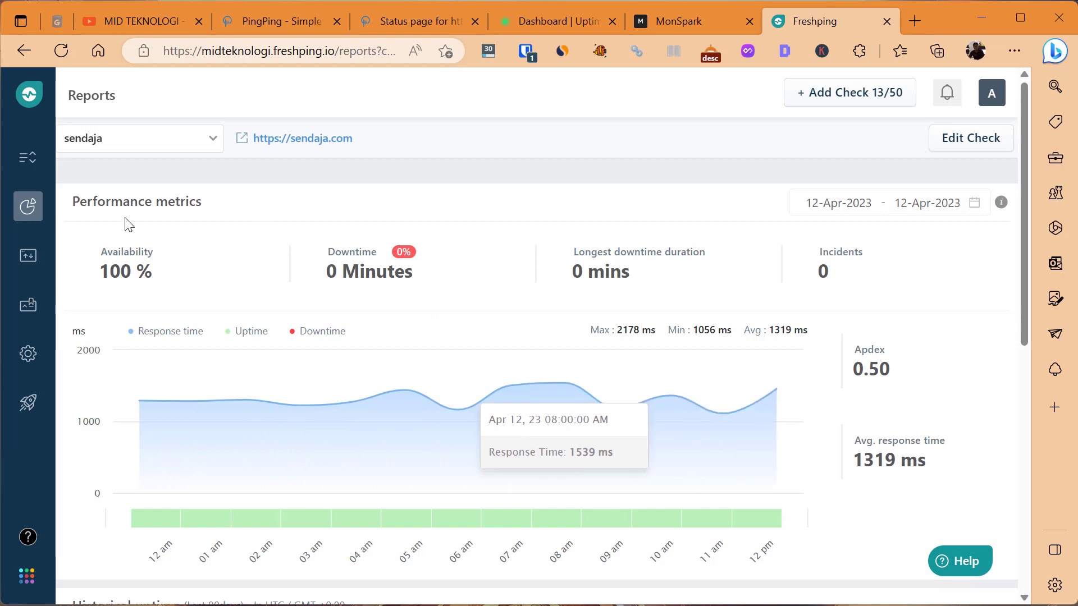
Step: Review the sendaja report's historical uptime for the last 90 days and its incidents history
scroll(360, 317, "down", 8)
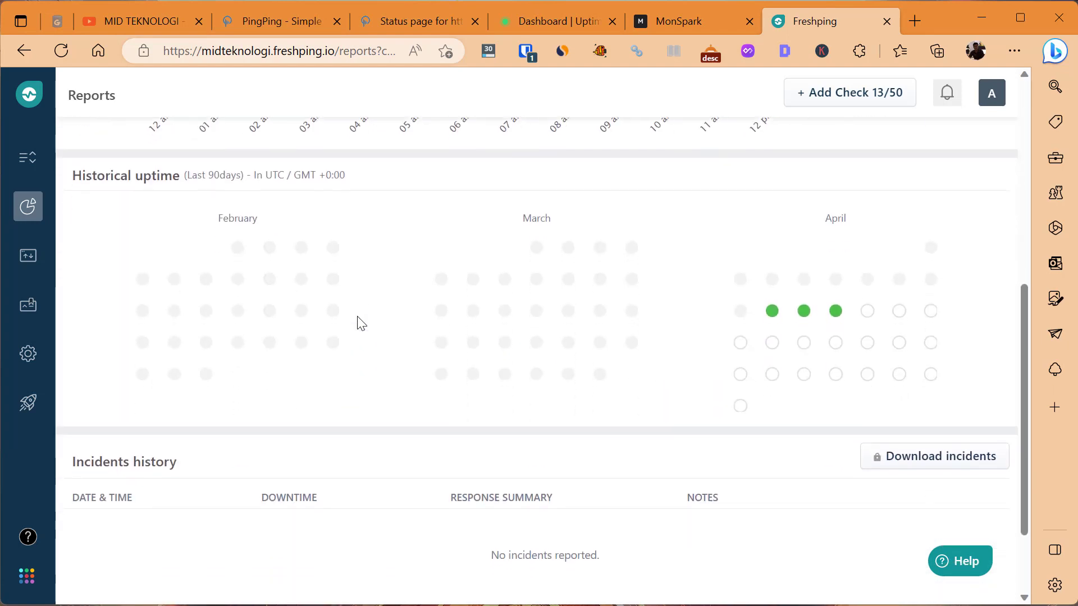
scroll(360, 324, "up", 1)
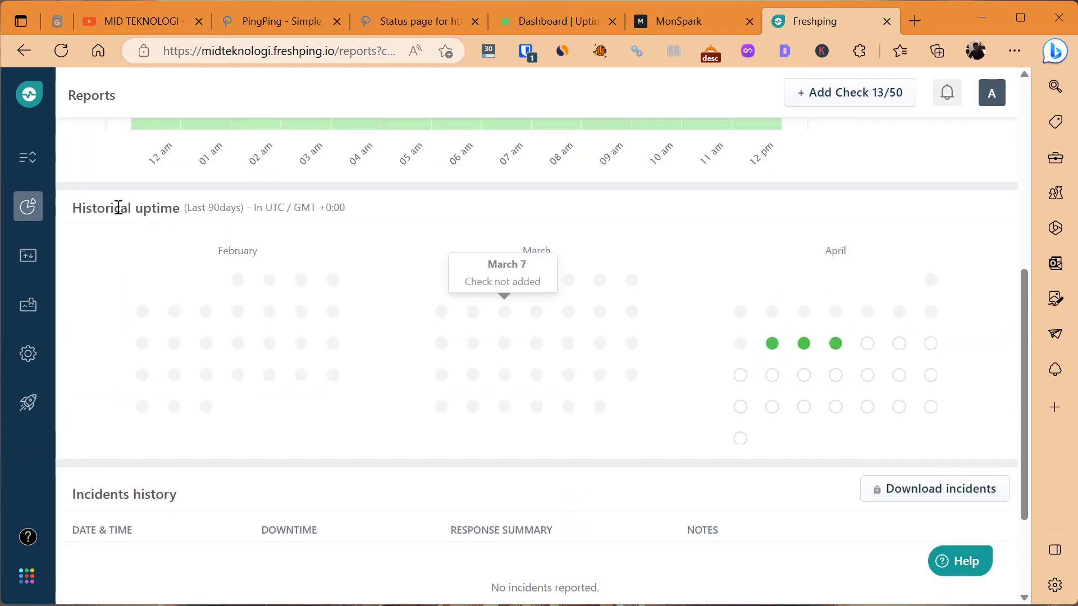
left_click_drag(115, 209, 364, 234)
left_click(366, 236)
scroll(373, 296, "up", 7)
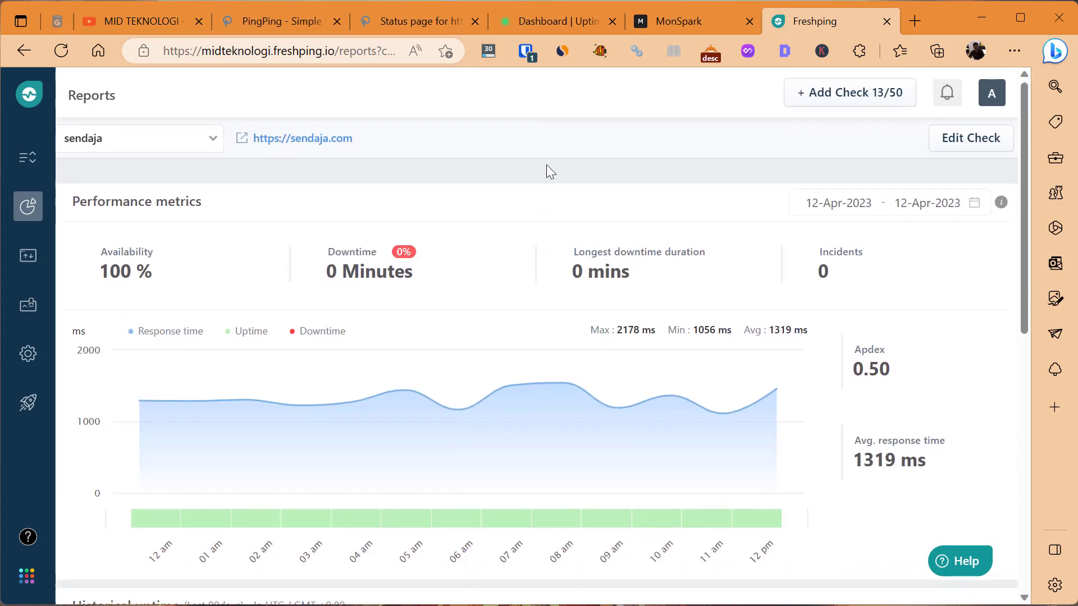
Step: Switch to MonSpark and look through the monitor types on its Create Monitor page, down to Heartbeat Monitors
left_click(679, 25)
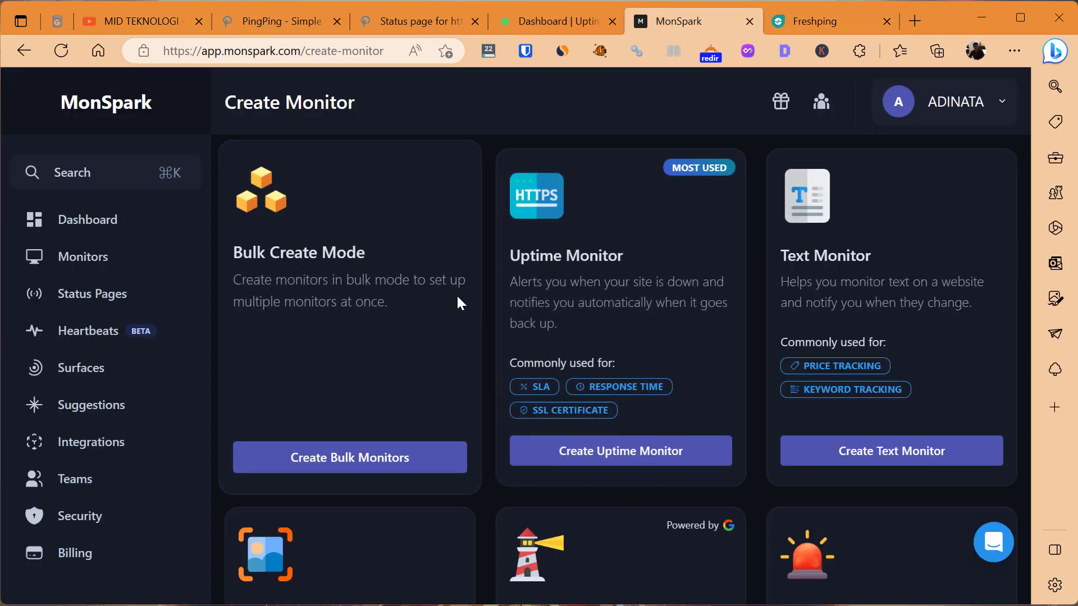
scroll(430, 283, "down", 4)
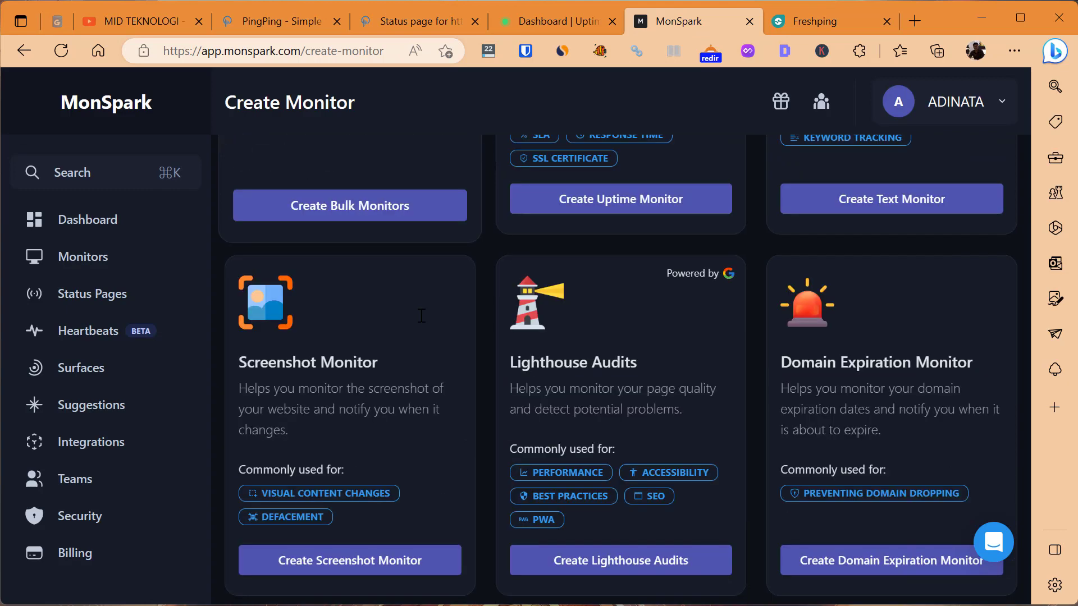
scroll(422, 315, "up", 4)
scroll(422, 315, "down", 12)
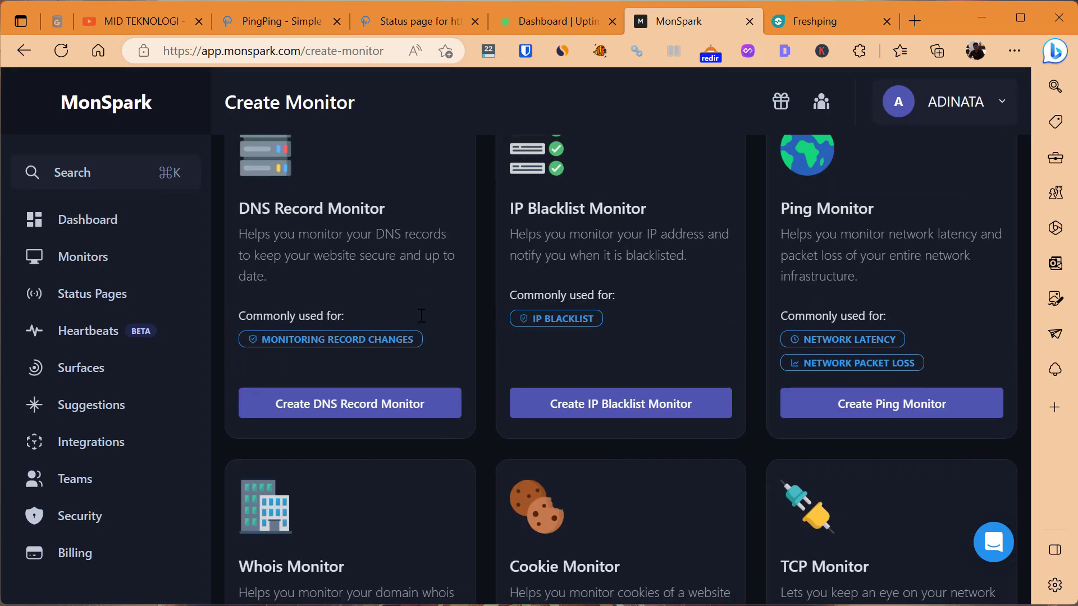
scroll(421, 315, "down", 6)
scroll(422, 315, "up", 1)
scroll(422, 315, "down", 4)
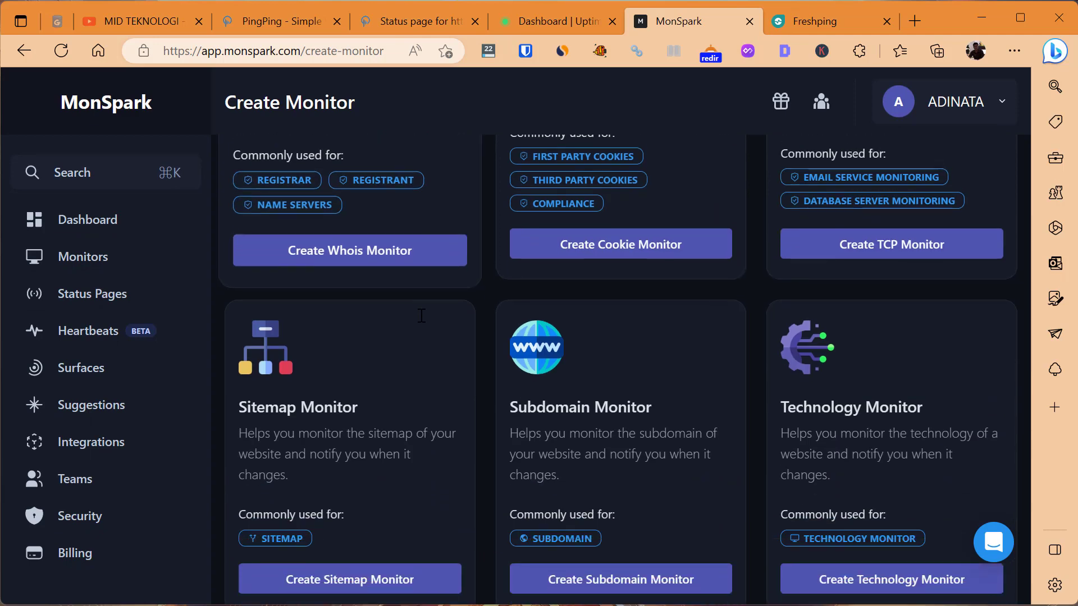
scroll(421, 315, "down", 8)
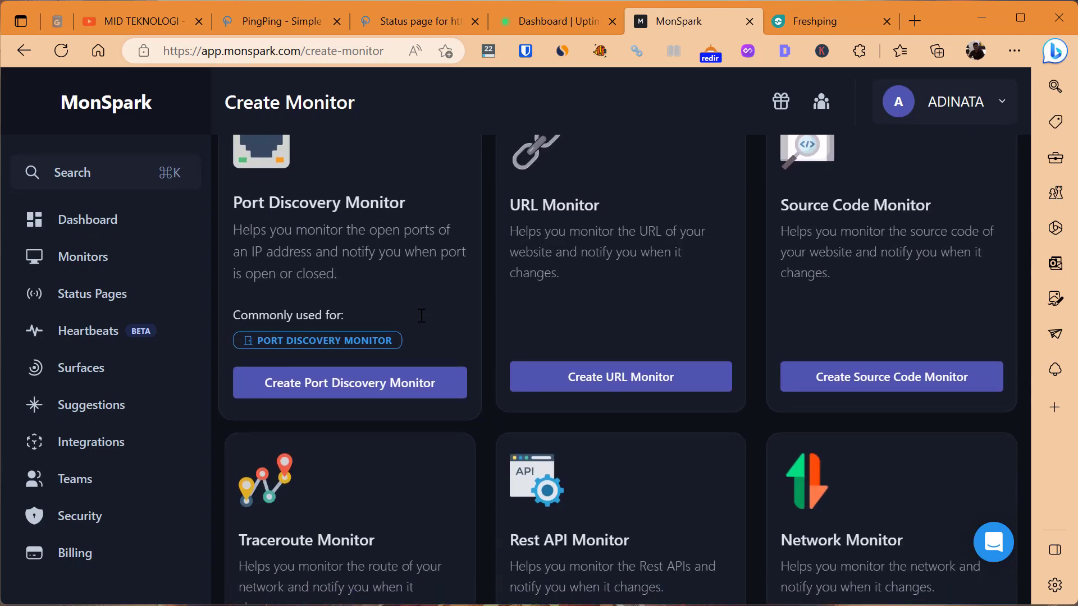
scroll(422, 316, "down", 6)
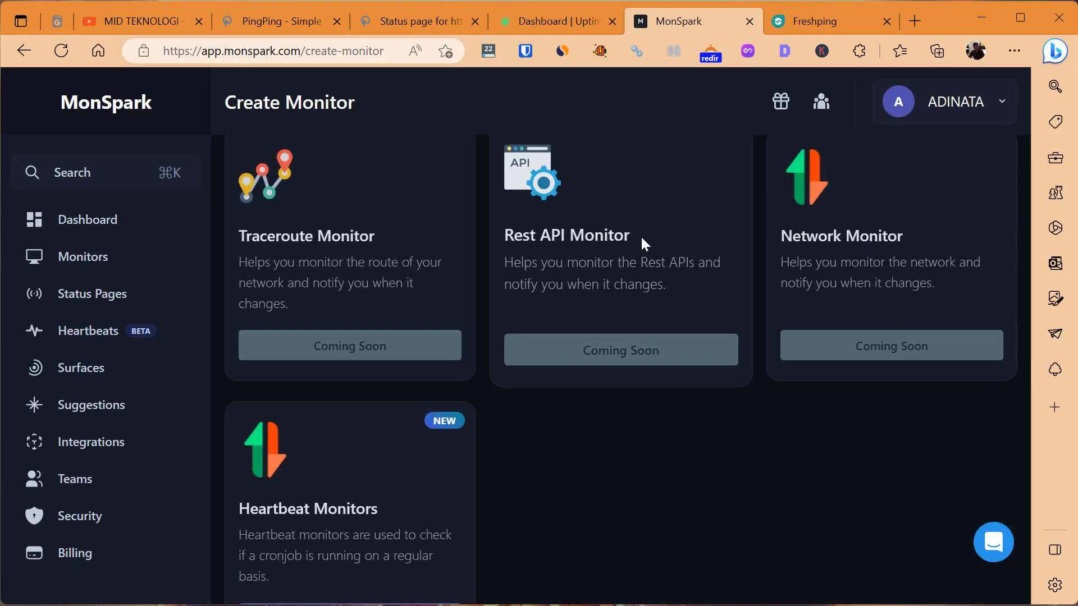
Step: Examine the Rest API, Network and Traceroute monitor cards near the end of the monitor types
left_click_drag(642, 237, 495, 232)
left_click_drag(867, 235, 904, 235)
left_click(868, 261)
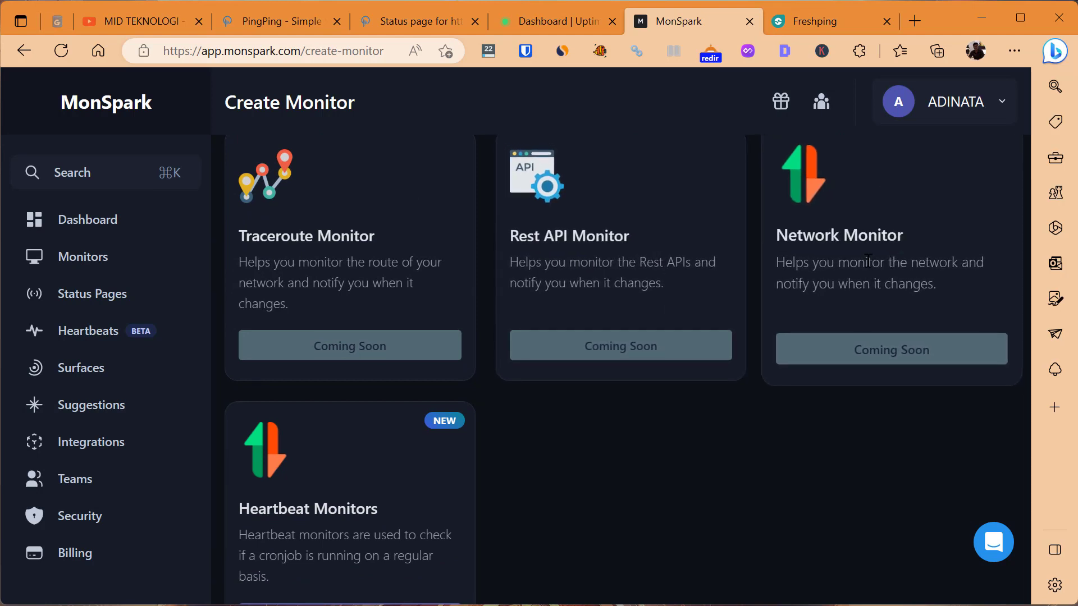
double_click(319, 236)
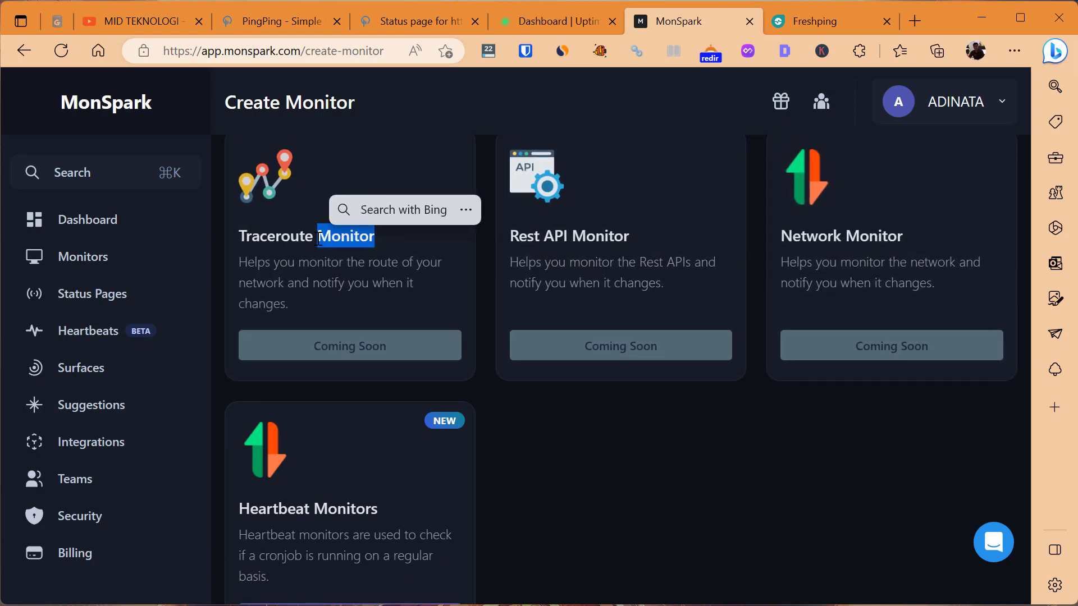
left_click(338, 294)
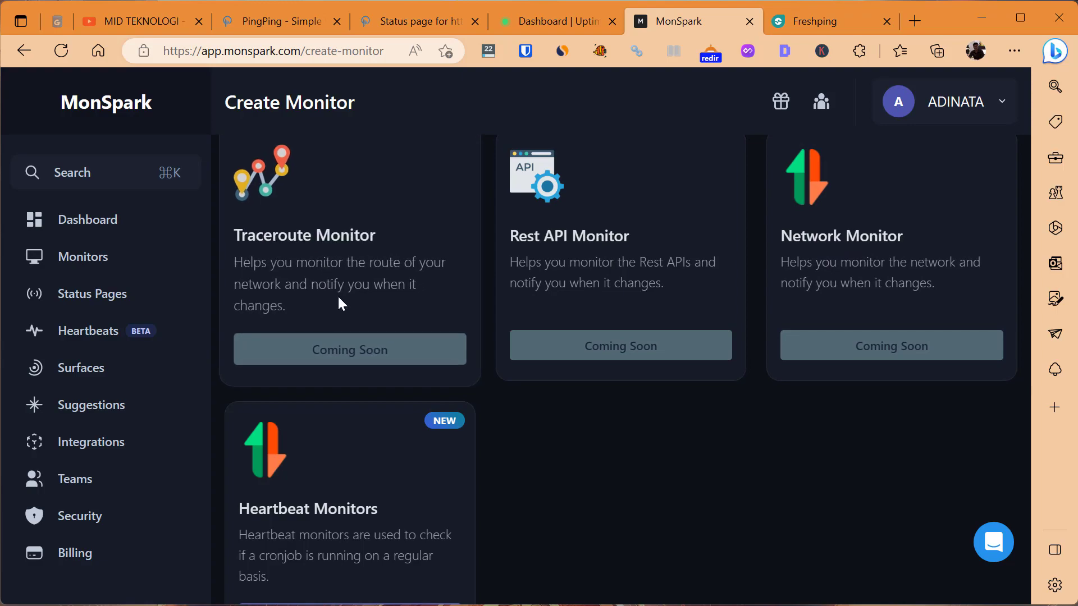
scroll(615, 278, "down", 1)
Step: Go over the monitor types again from Bulk Create Mode to the Whois, Cookie and TCP monitors
scroll(616, 277, "up", 15)
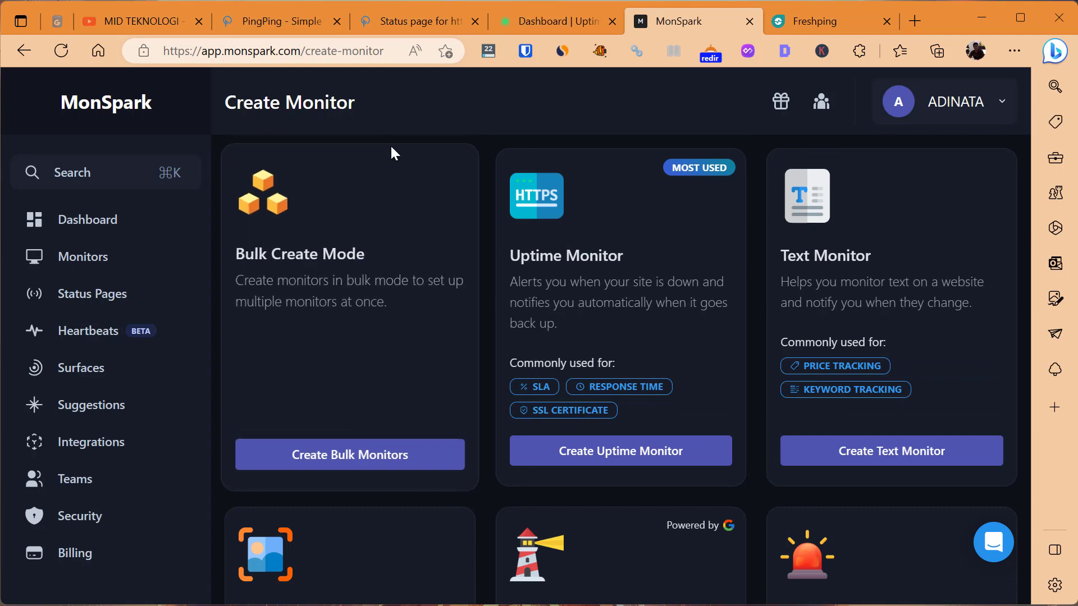
scroll(629, 277, "down", 7)
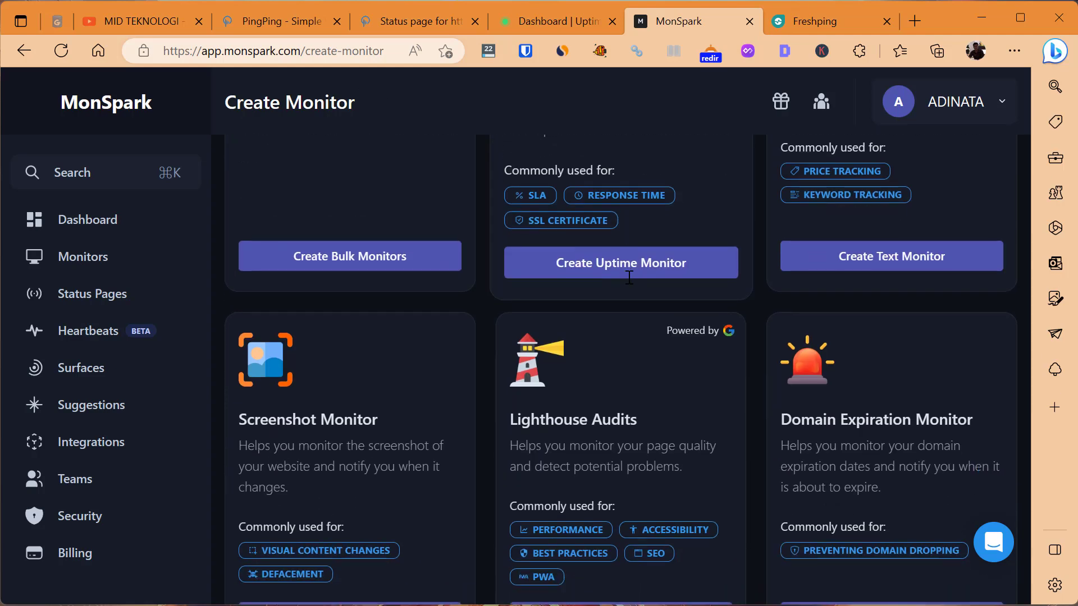
scroll(629, 277, "down", 7)
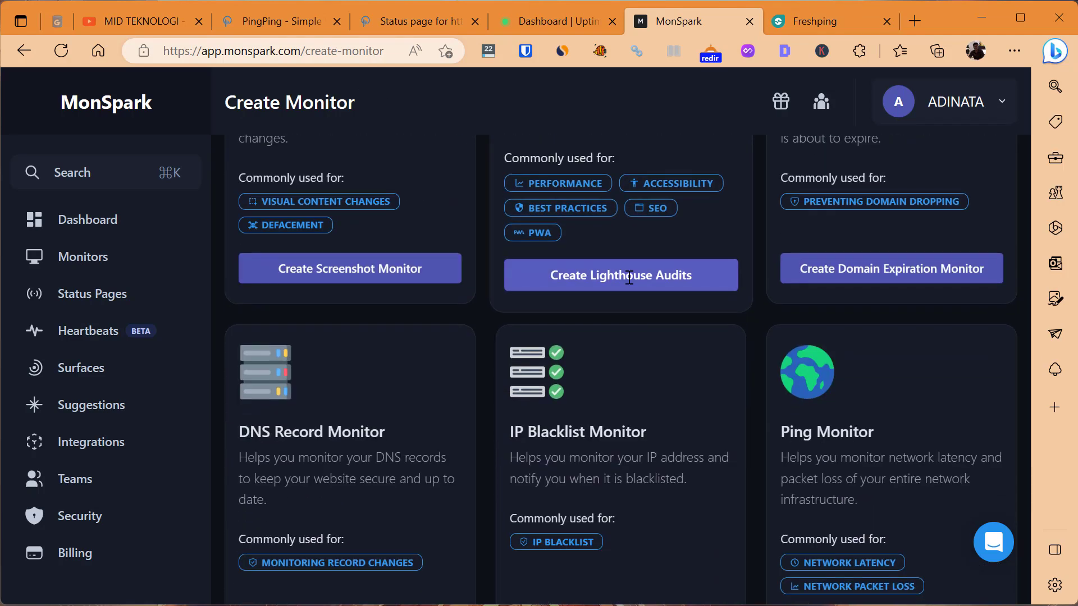
scroll(629, 277, "down", 6)
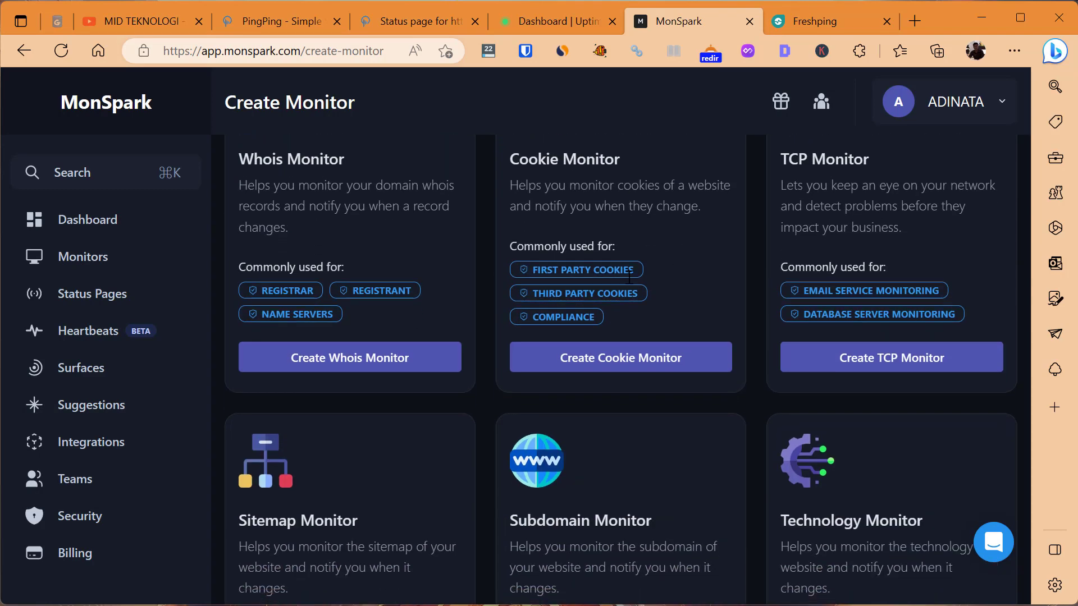
Step: Return to Freshping's sendaja report and review its response time chart and historical uptime again
left_click(786, 25)
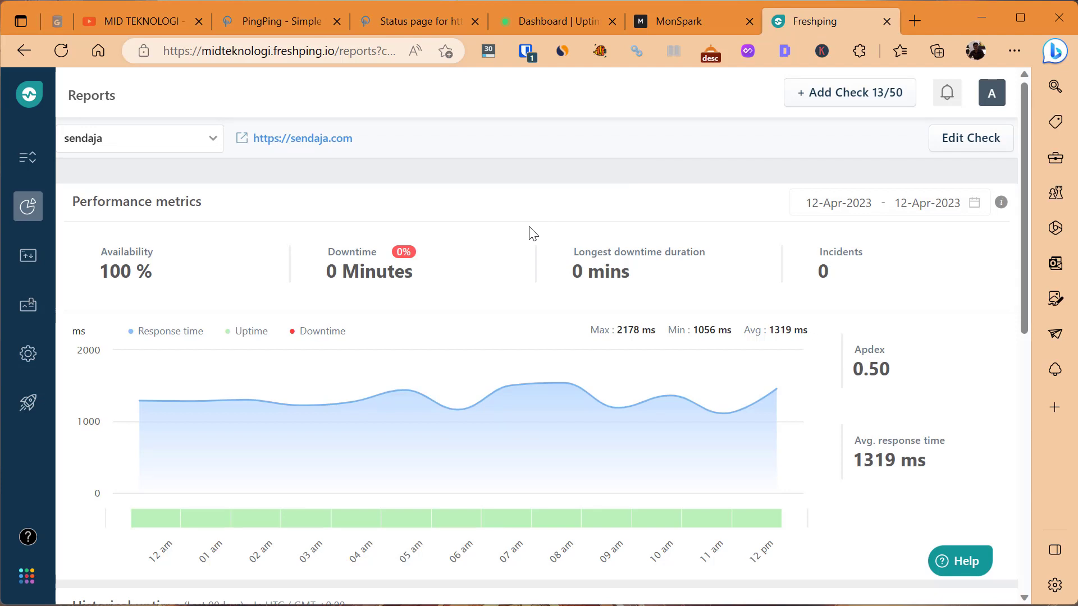
scroll(528, 231, "down", 4)
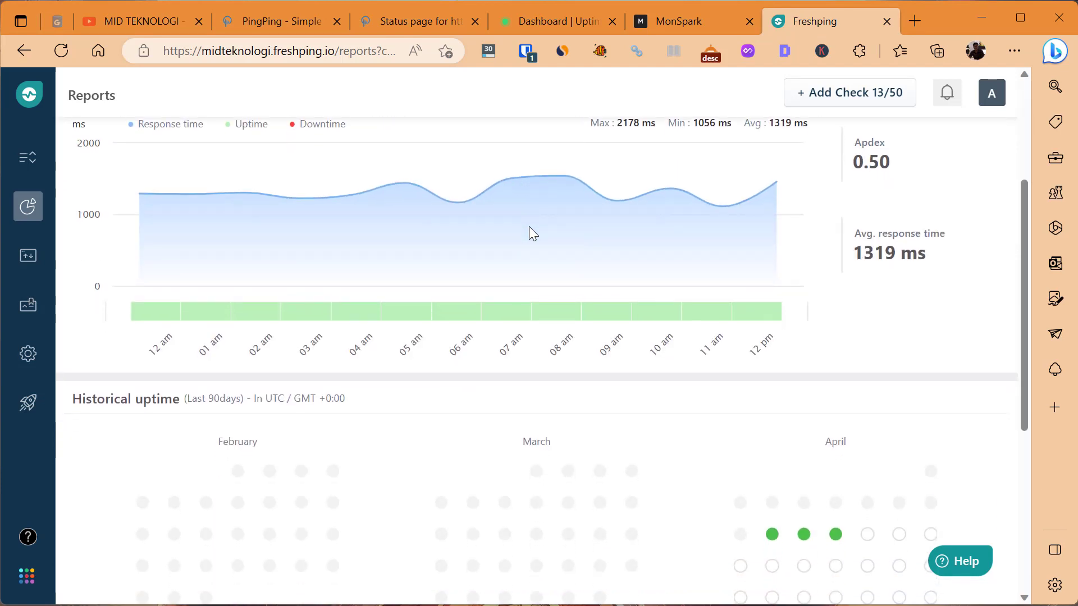
scroll(529, 227, "up", 4)
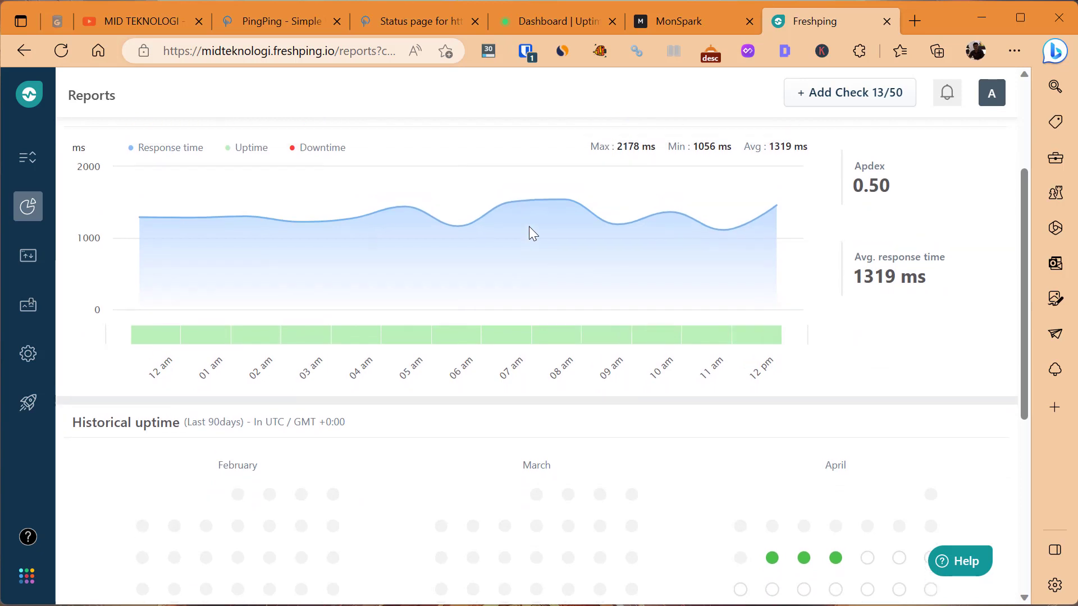